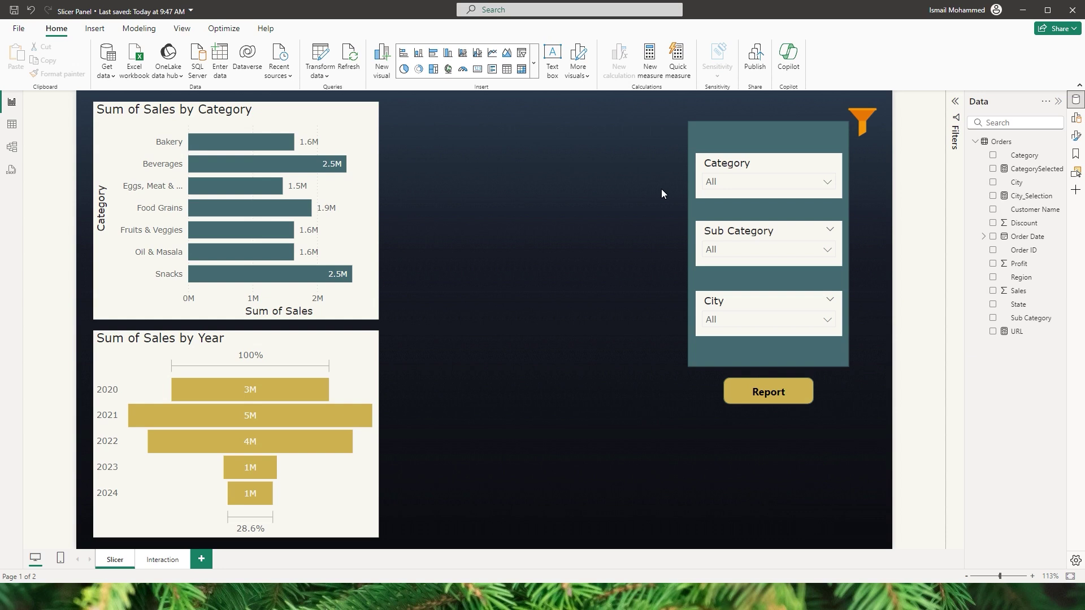
Filter the Category slicer to Bakery and Beverages, preview the report in the browser, then return to Desktop.
click(732, 190)
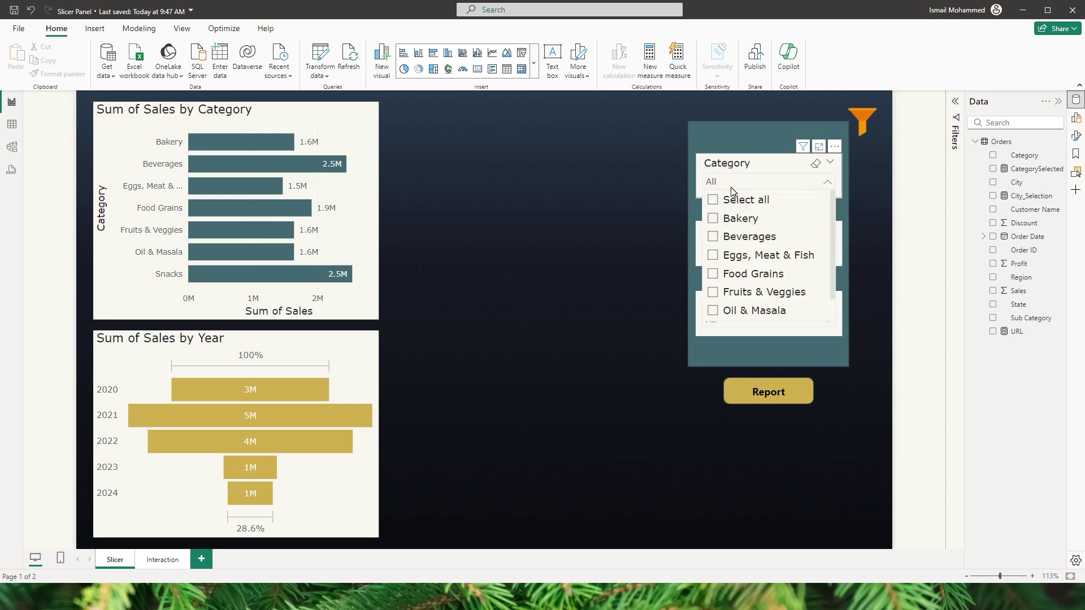
click(713, 219)
click(713, 236)
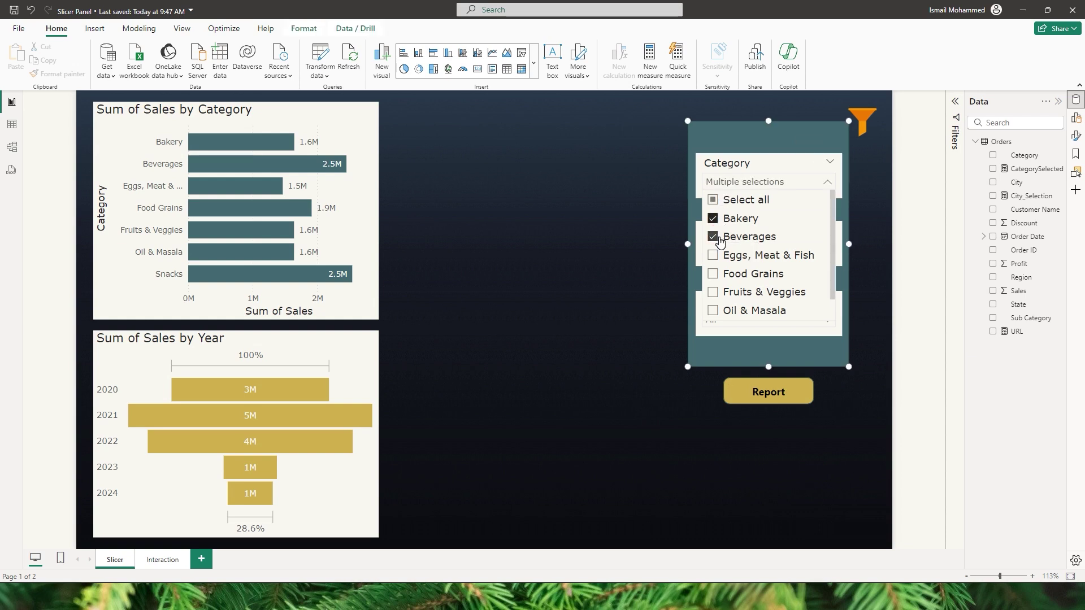
click(647, 191)
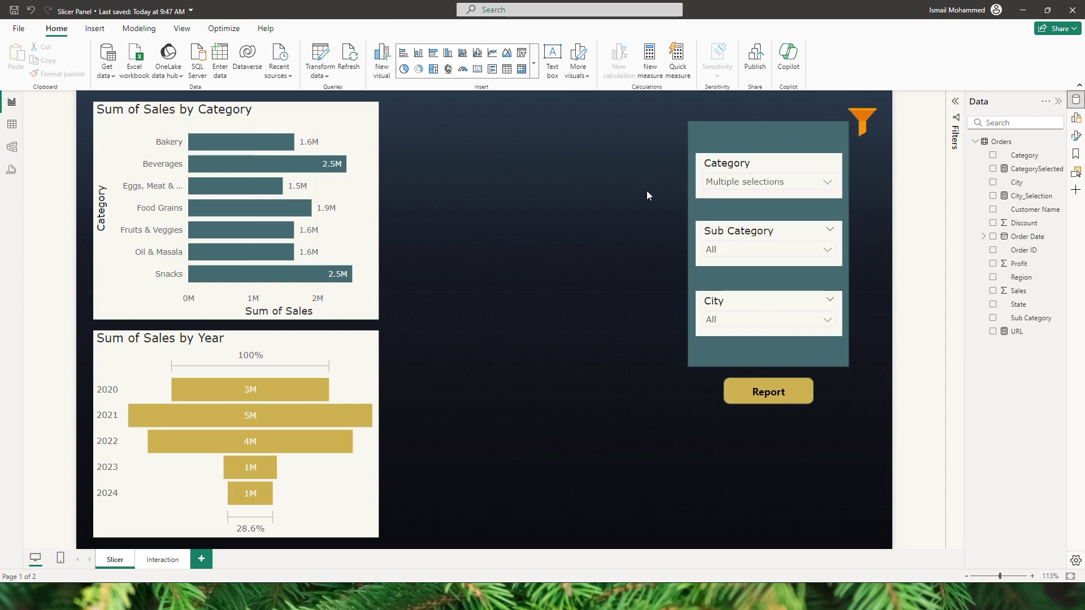
ctrl+click(776, 400)
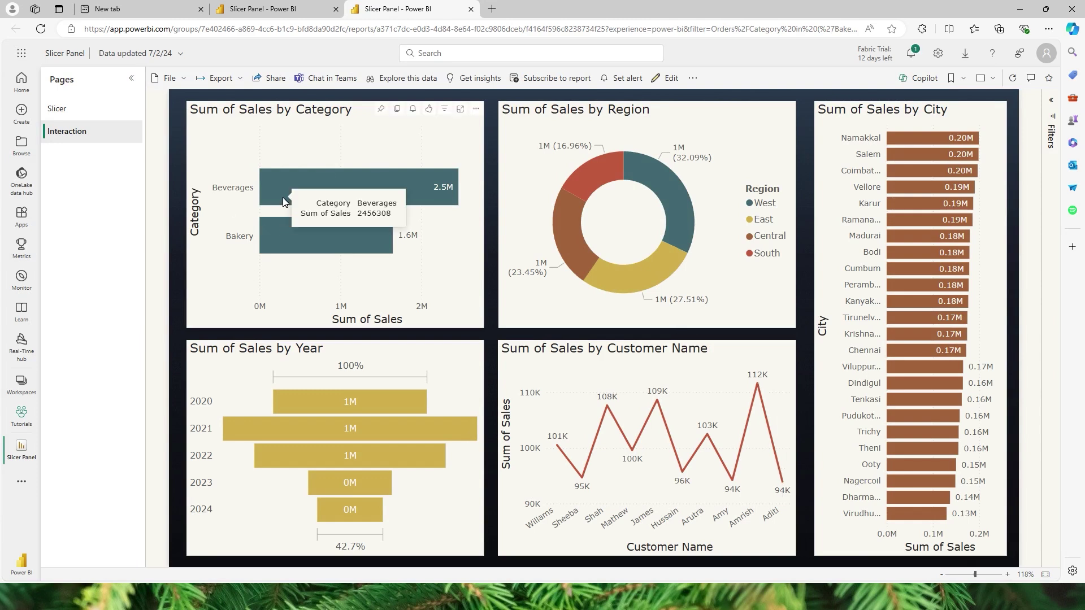
key(alt+Tab)
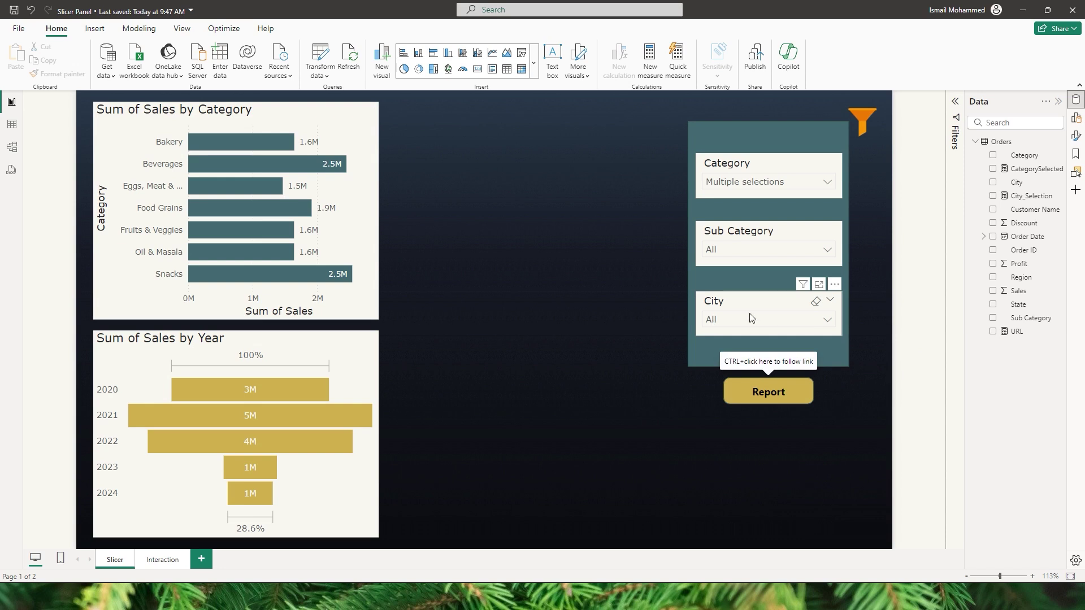
Select Chennai and Coimbatore in the City slicer and open the filtered report in the browser.
click(760, 320)
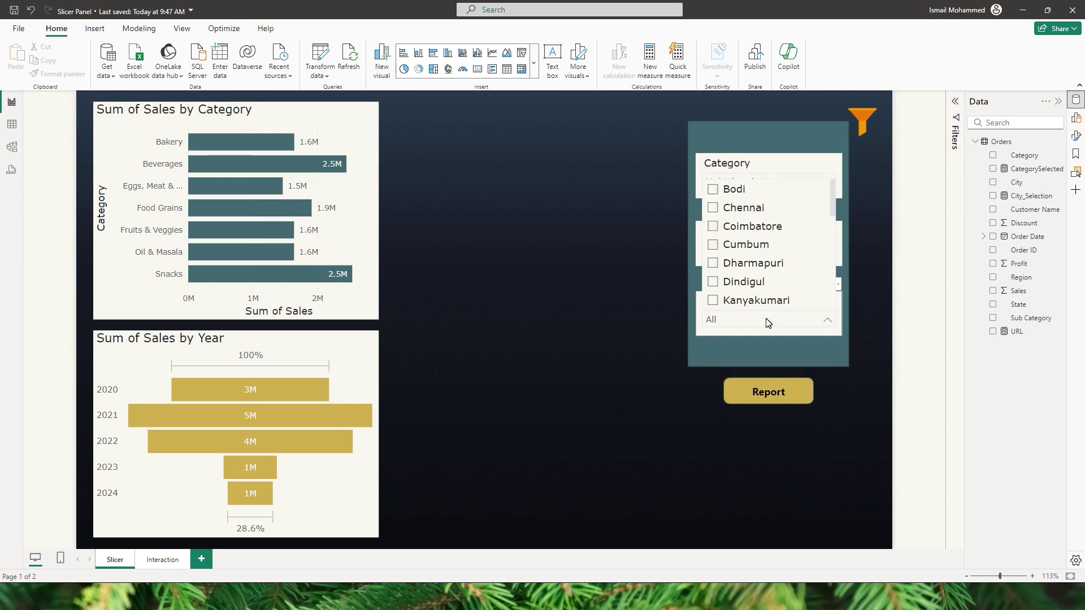
click(717, 210)
click(716, 228)
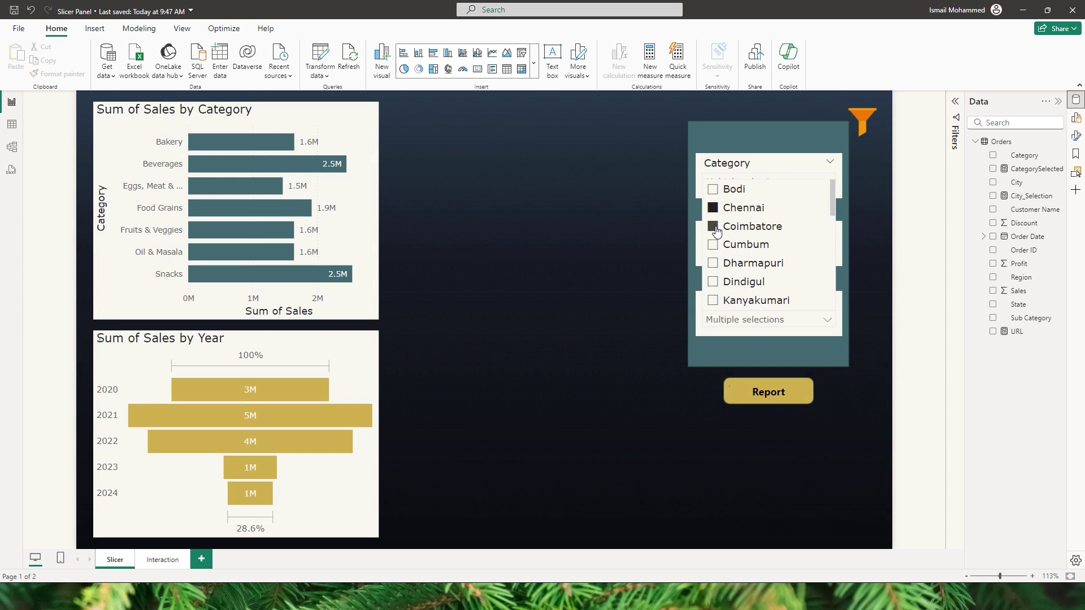
ctrl+click(768, 393)
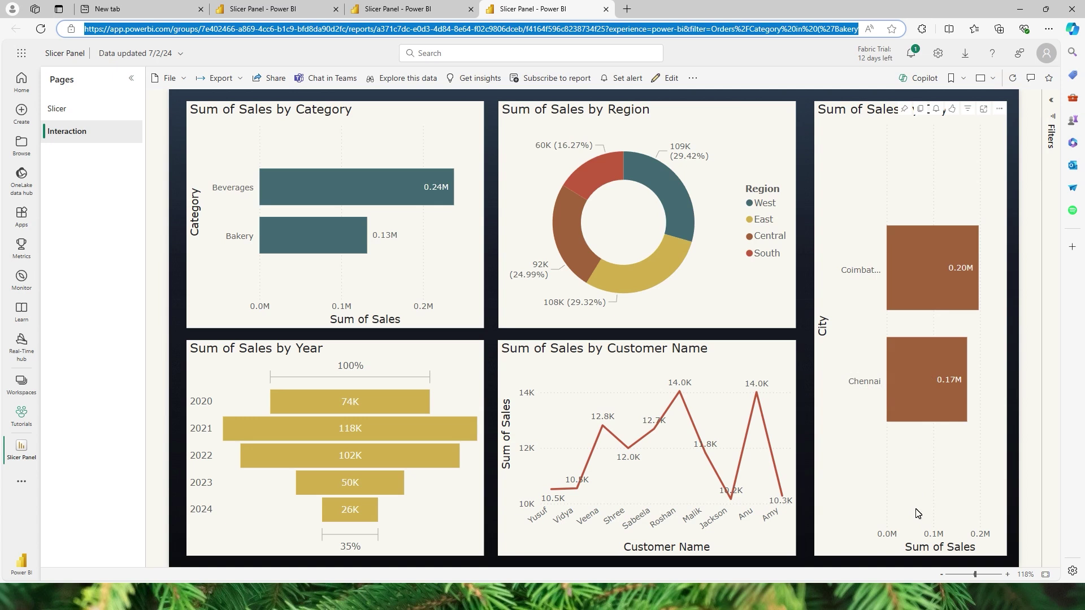
Strip the filter from the report URL and reload the unfiltered Interaction page.
text(https://app.powerbi.com/groups/7e402466-a869-4cc6-b1c9-bfd8da90d2fc/reports/a371c7dc-e0d3-4d84-8e64-f02c9806dceb/f4164f596c8238734f25?experience=power-bi)
key(Return)
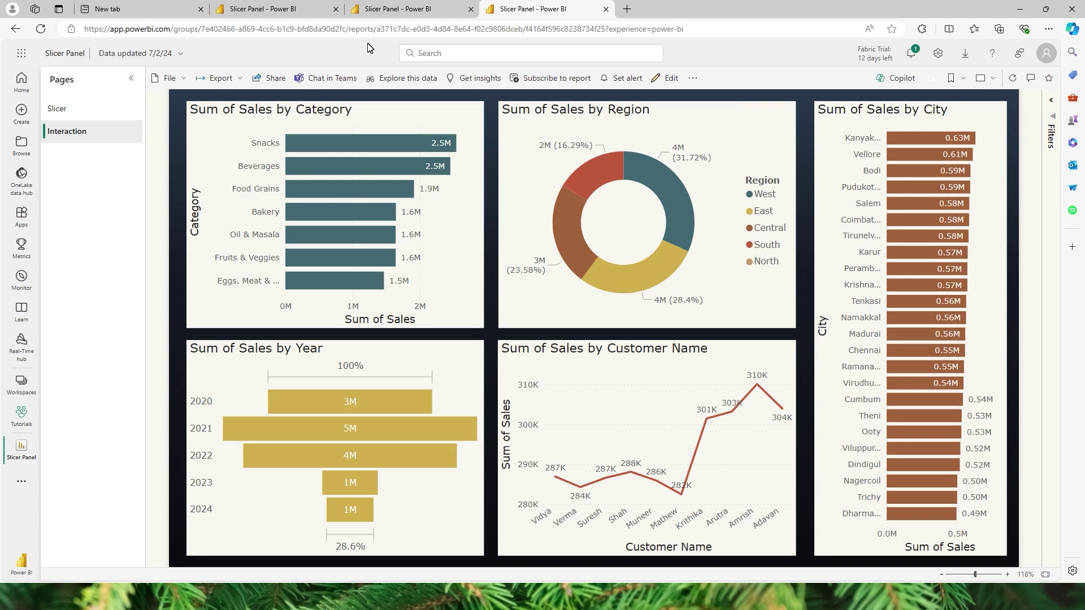
Replace the experience=power-bi parameter with filter=Orders/Category eq 'Snacks' and reload the report.
drag(709, 36, 608, 35)
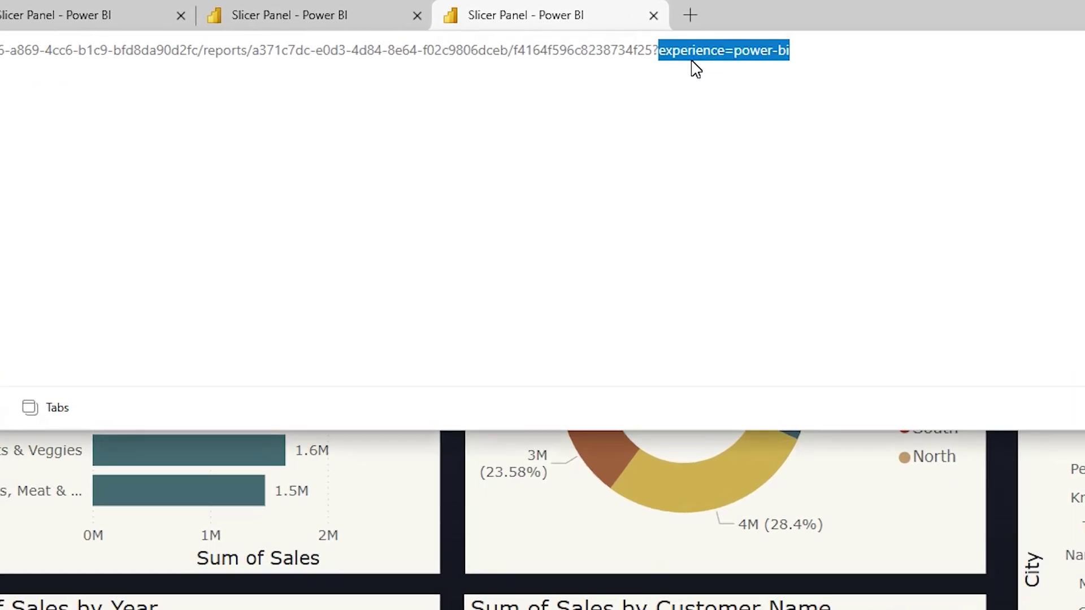
key(BackSpace)
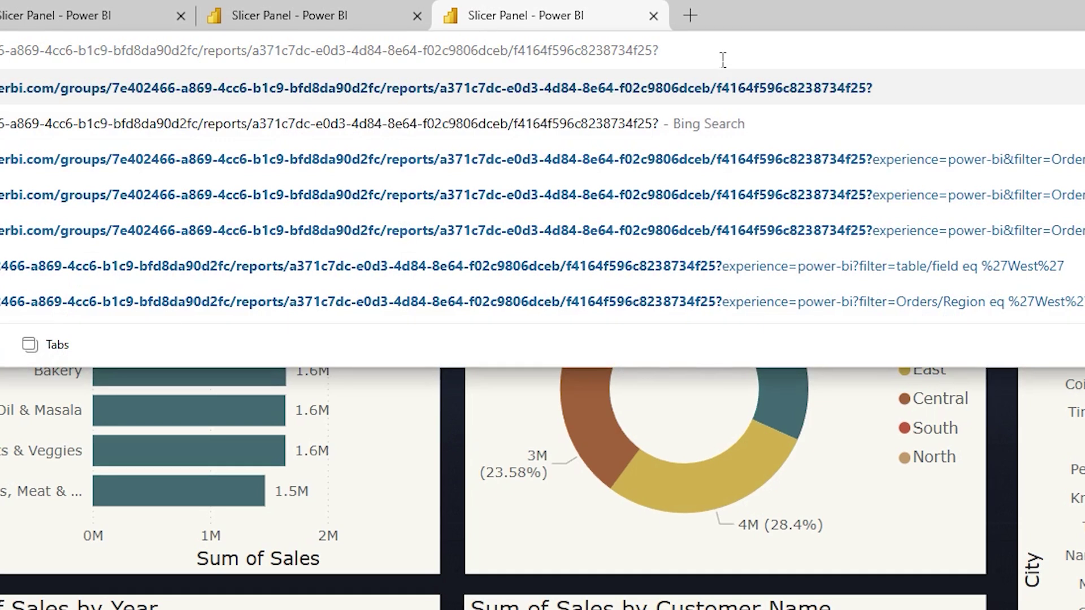
text(filter=)
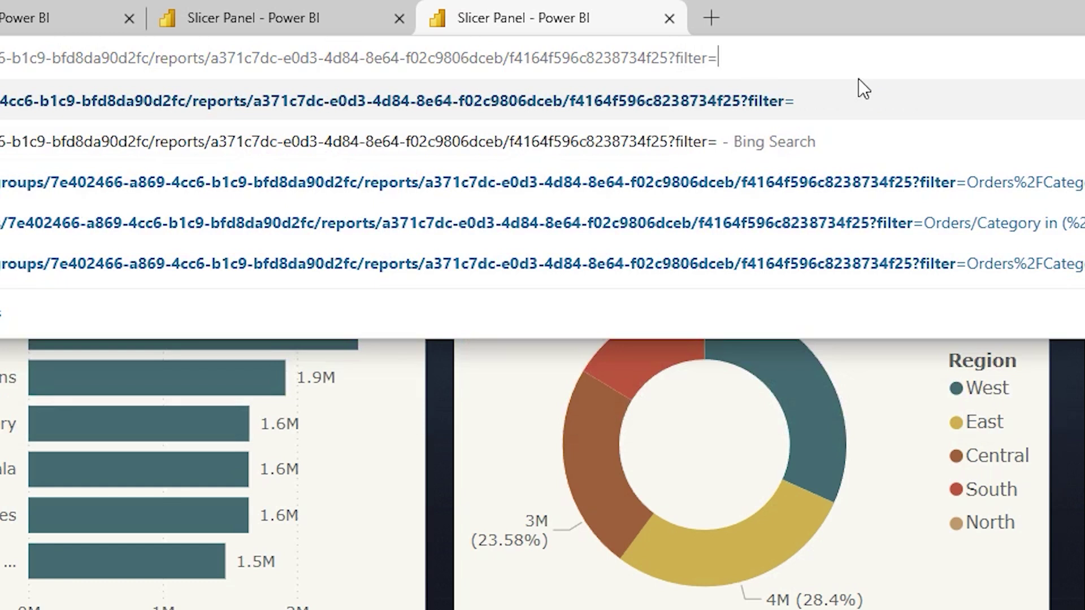
text(Orders)
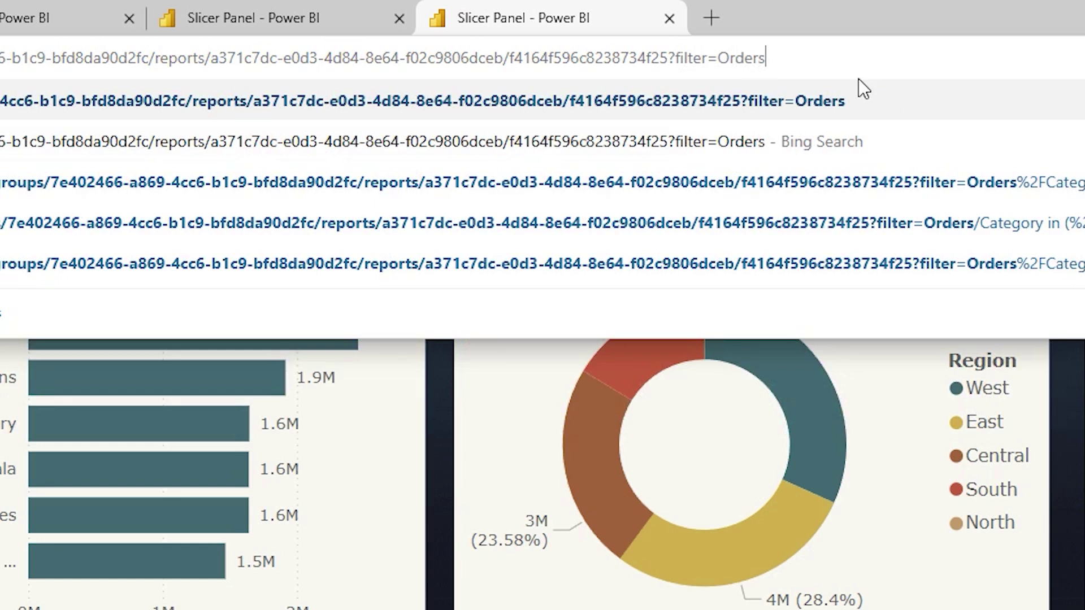
text(/)
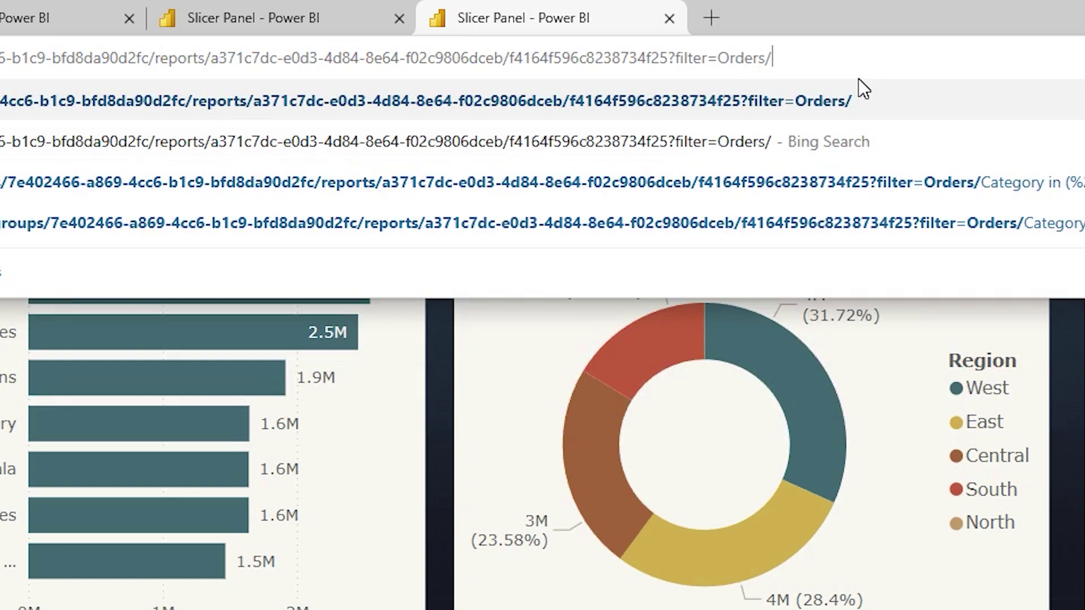
text(Category)
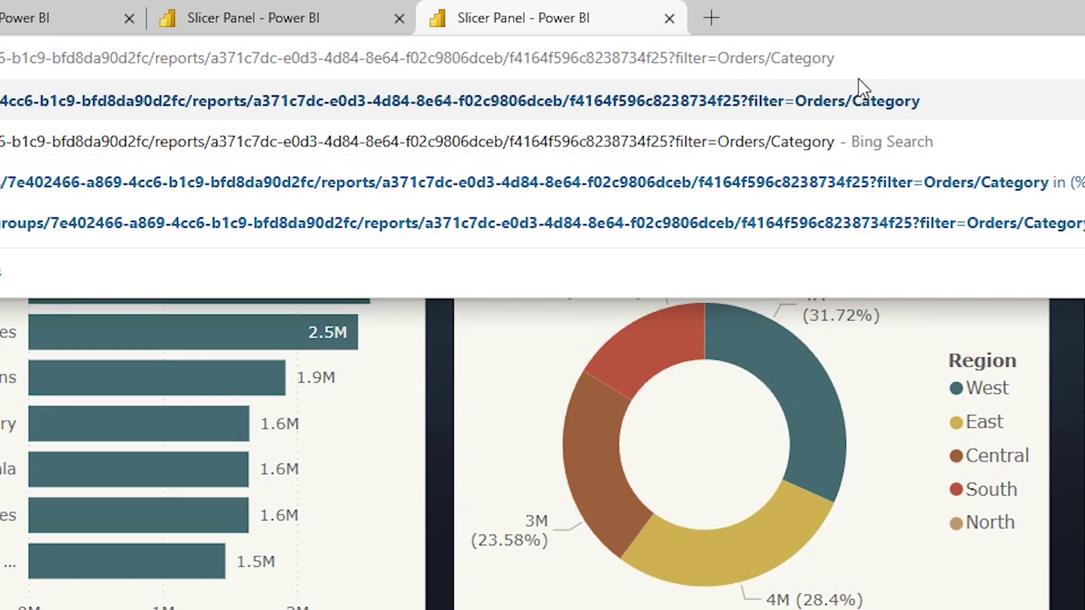
text( eq)
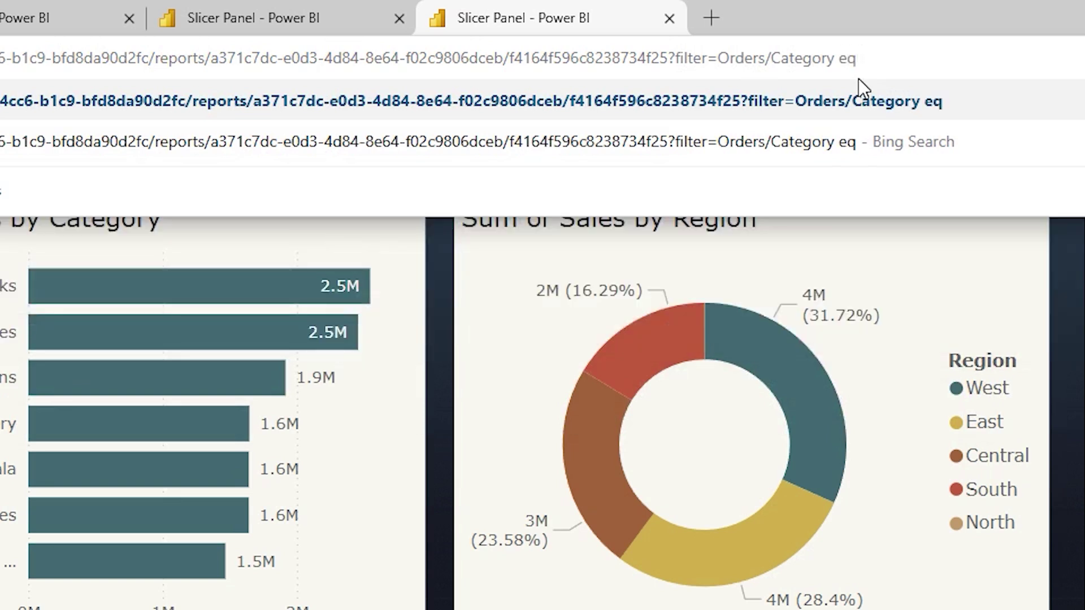
text( ')
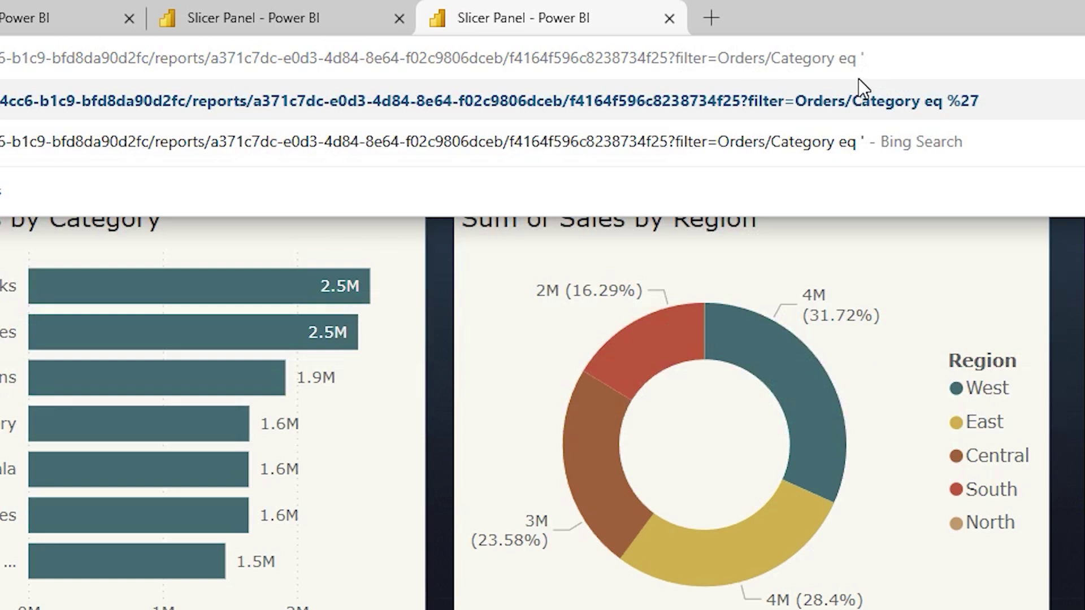
text(Snacks)
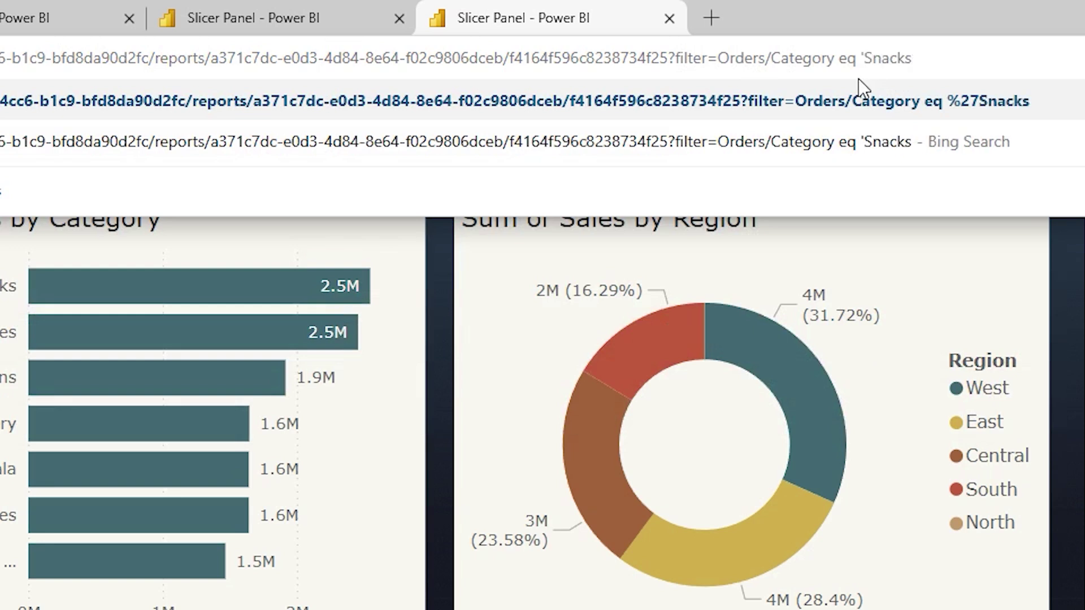
text(')
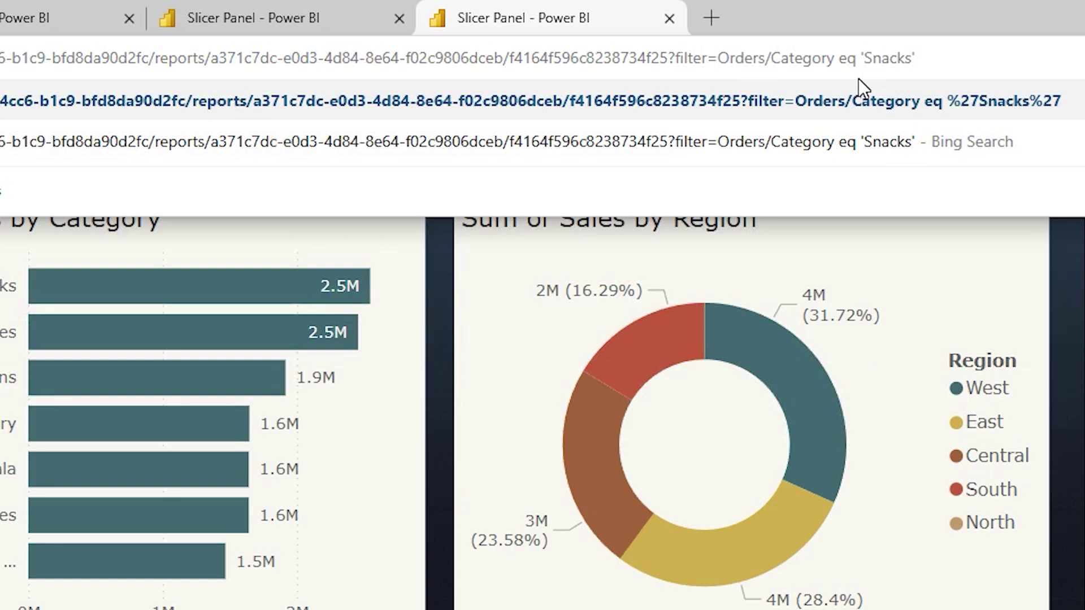
key(Return)
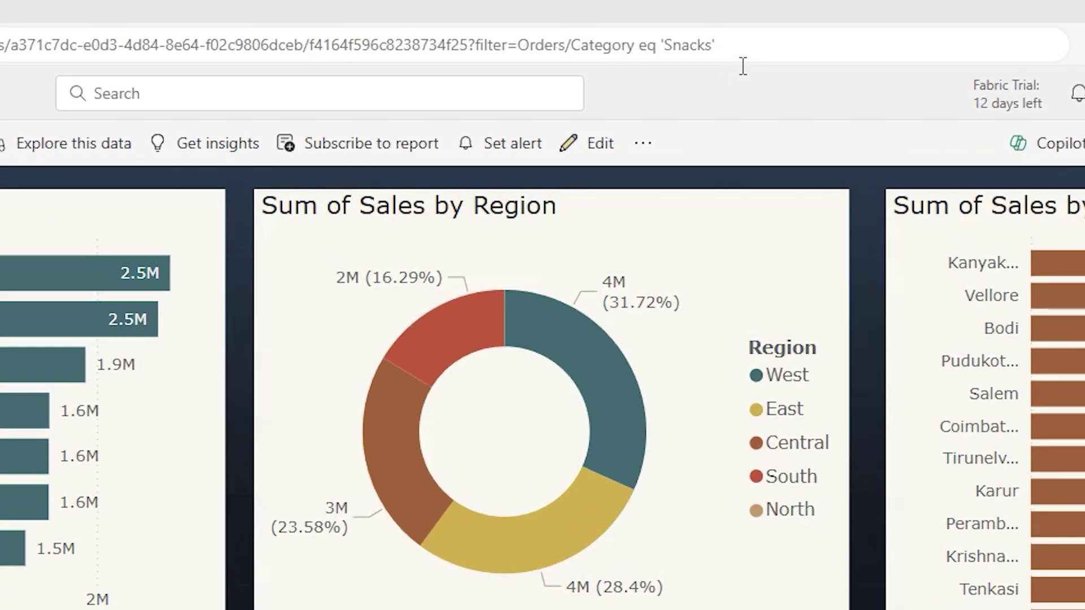
Change the URL condition from eq 'Snacks' to in ('Snacks','Bakery') and reload.
drag(743, 48, 650, 64)
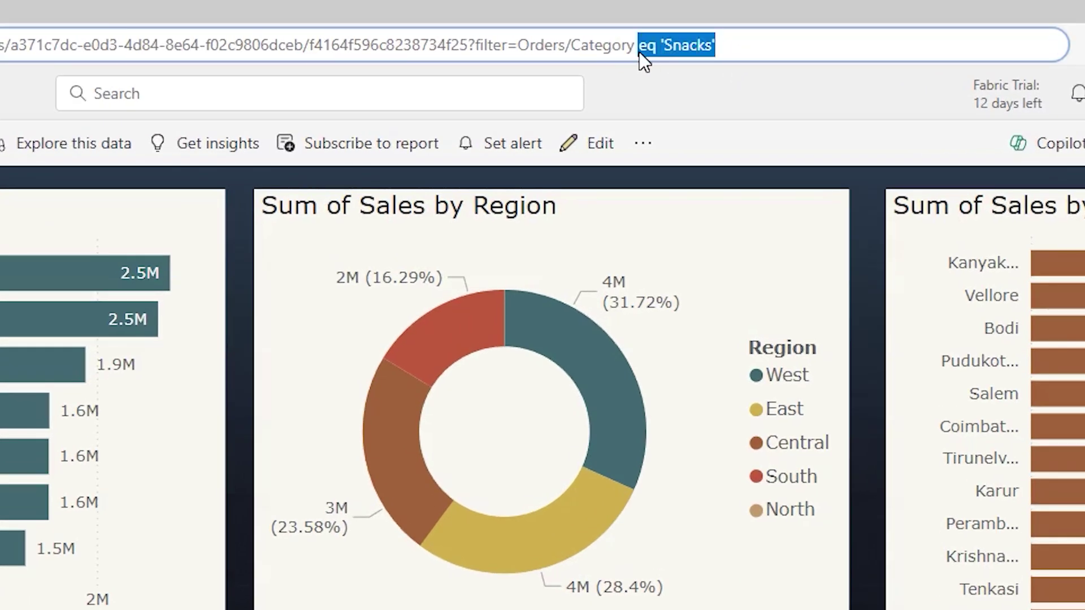
key(BackSpace)
text(in)
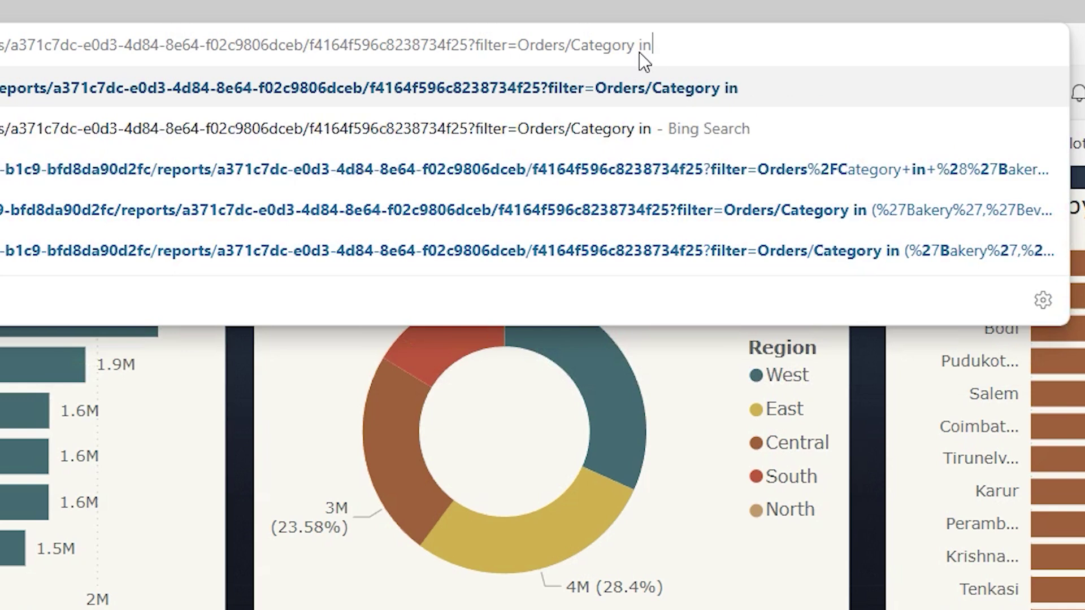
text( ()
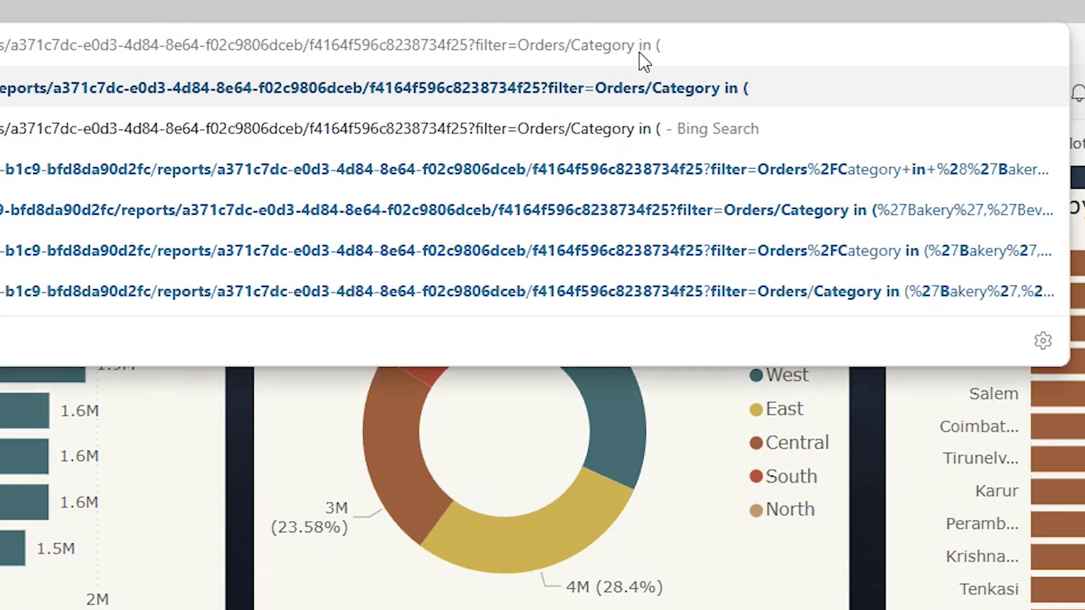
text('Snacks)
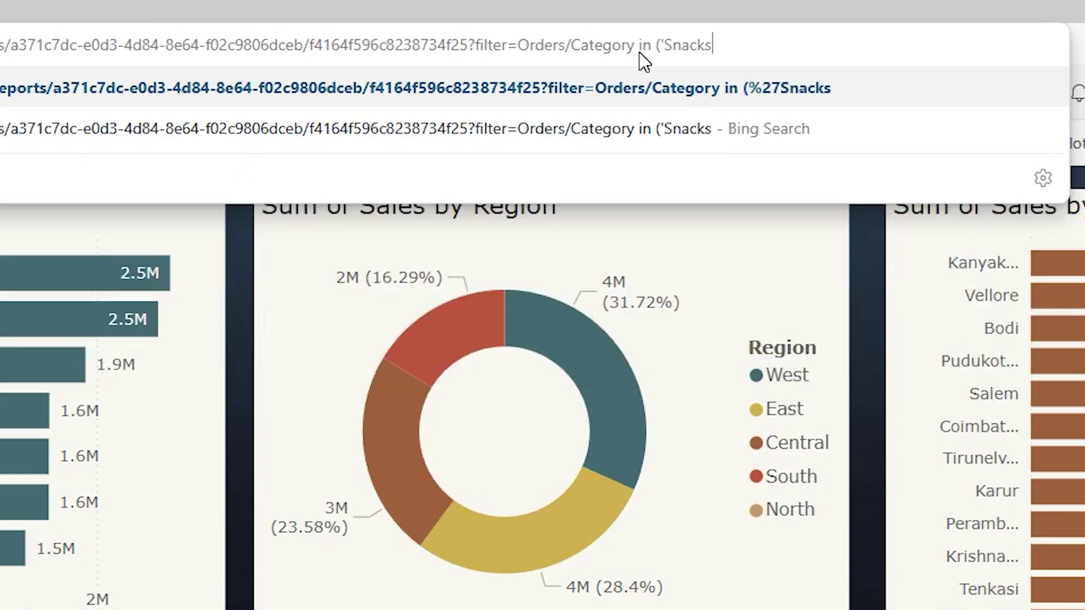
text(',)
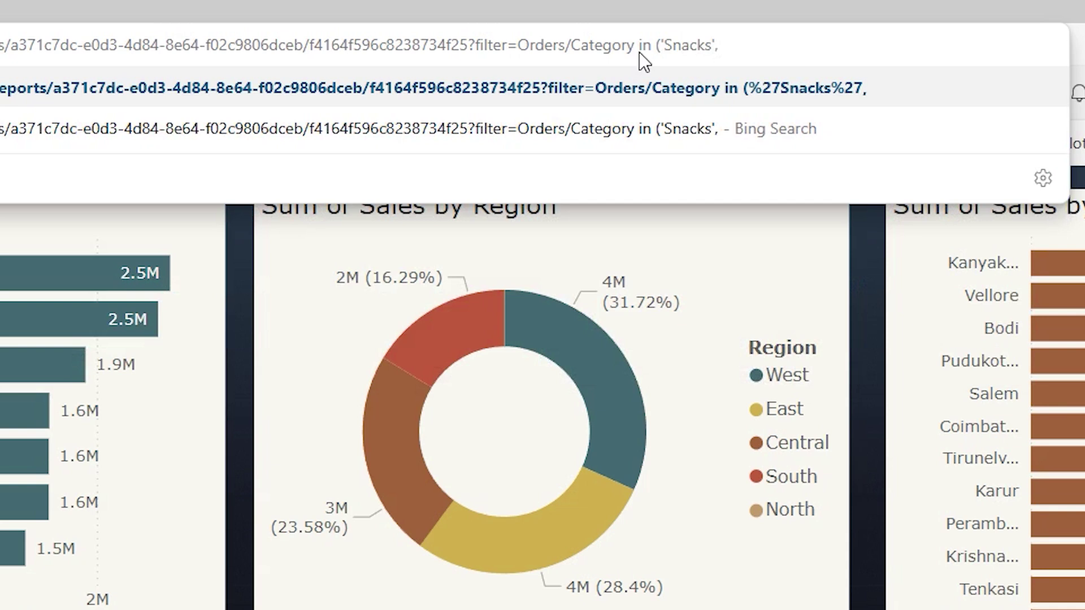
text(')
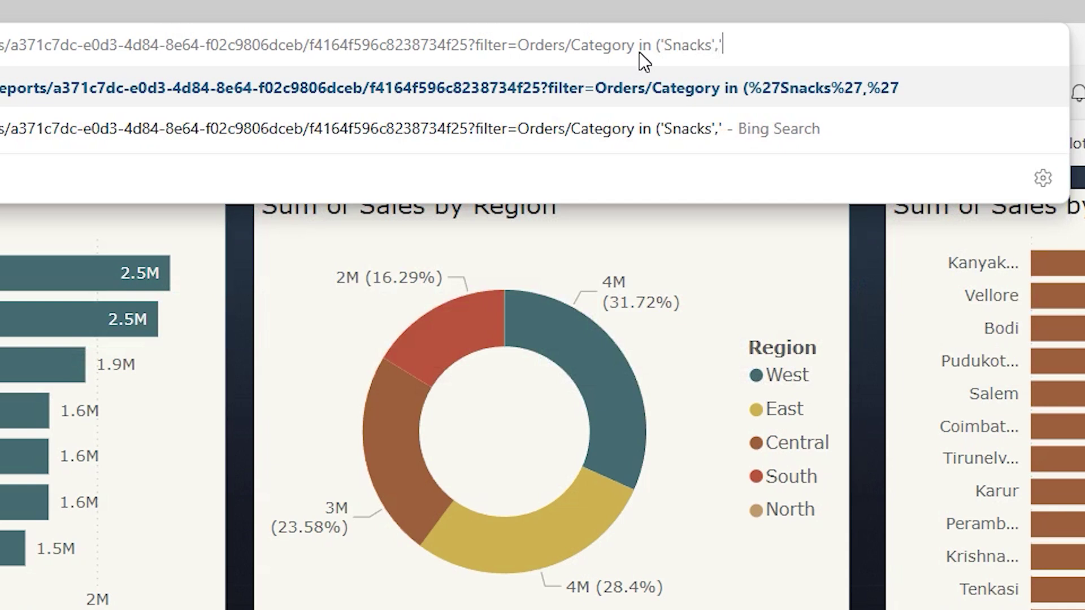
text(Bakery)
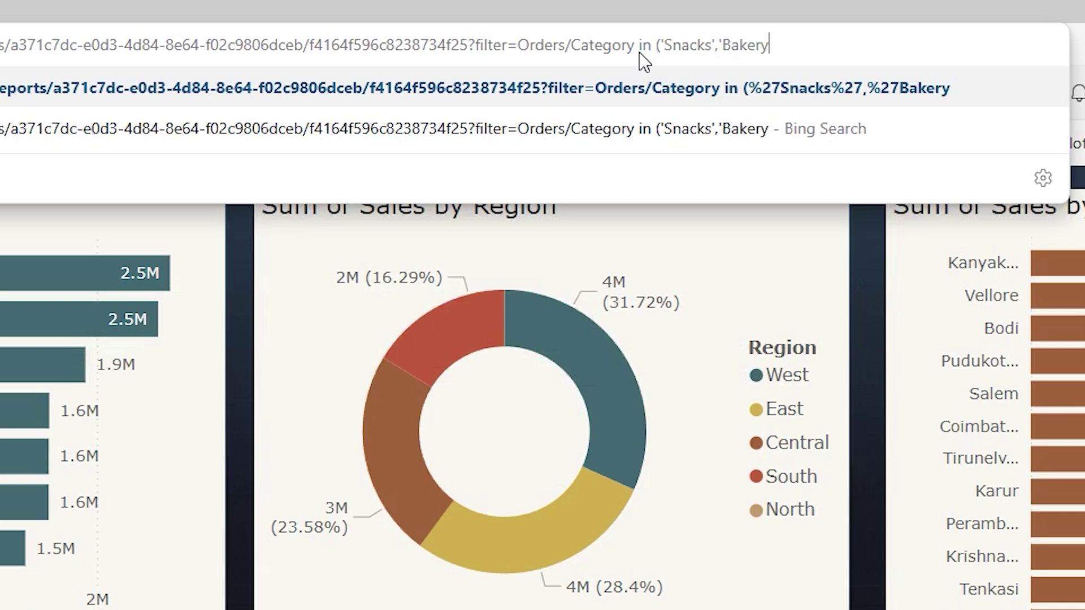
text('))
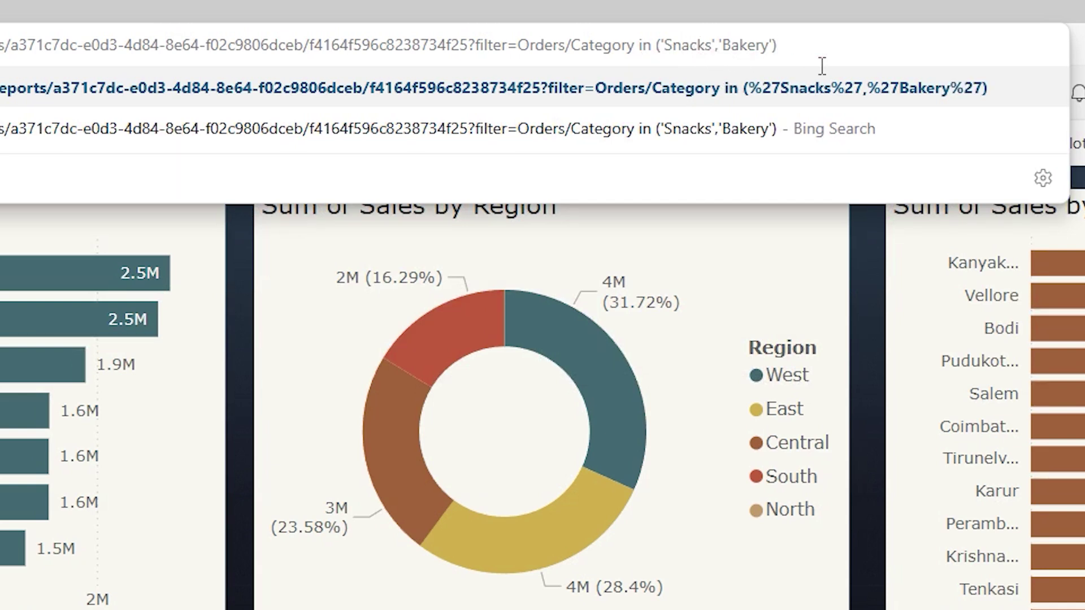
key(Return)
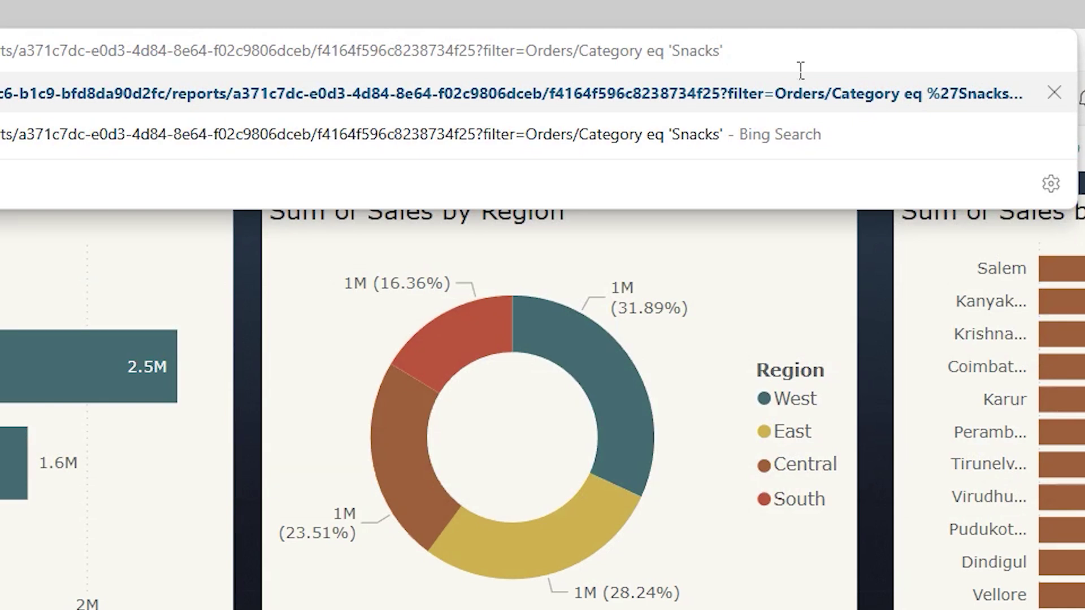
Extend the URL filter with and Orders/Region eq 'West' and reload the report.
text(and)
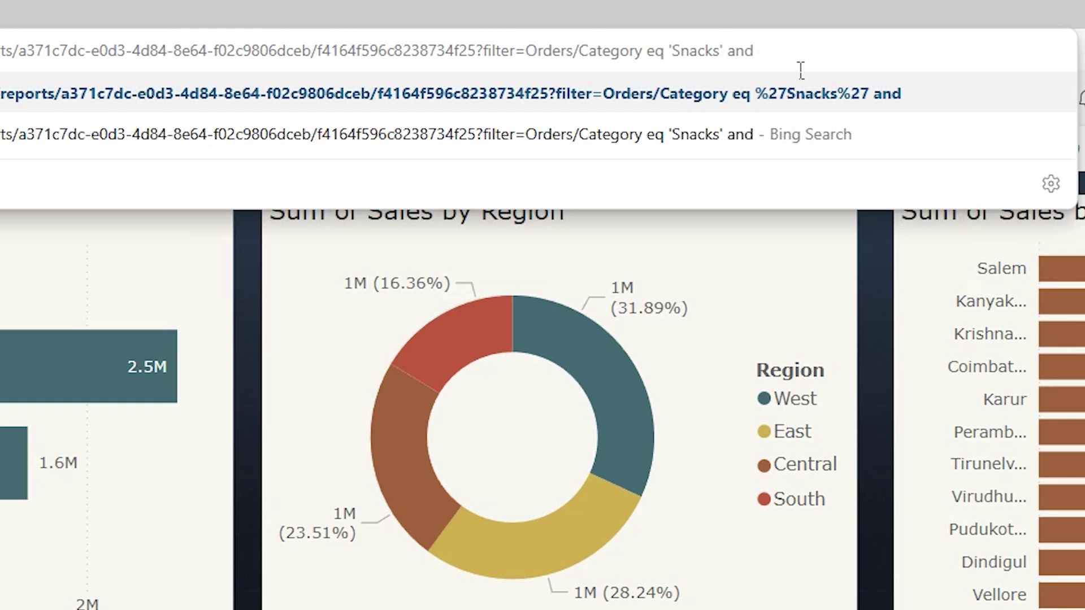
text(Orders)
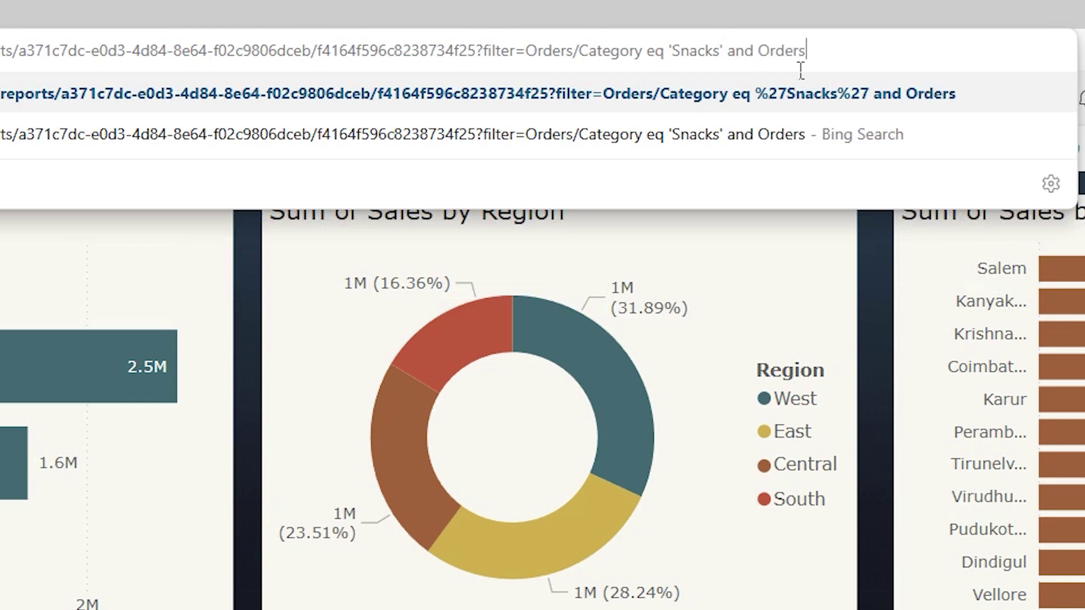
text(/)
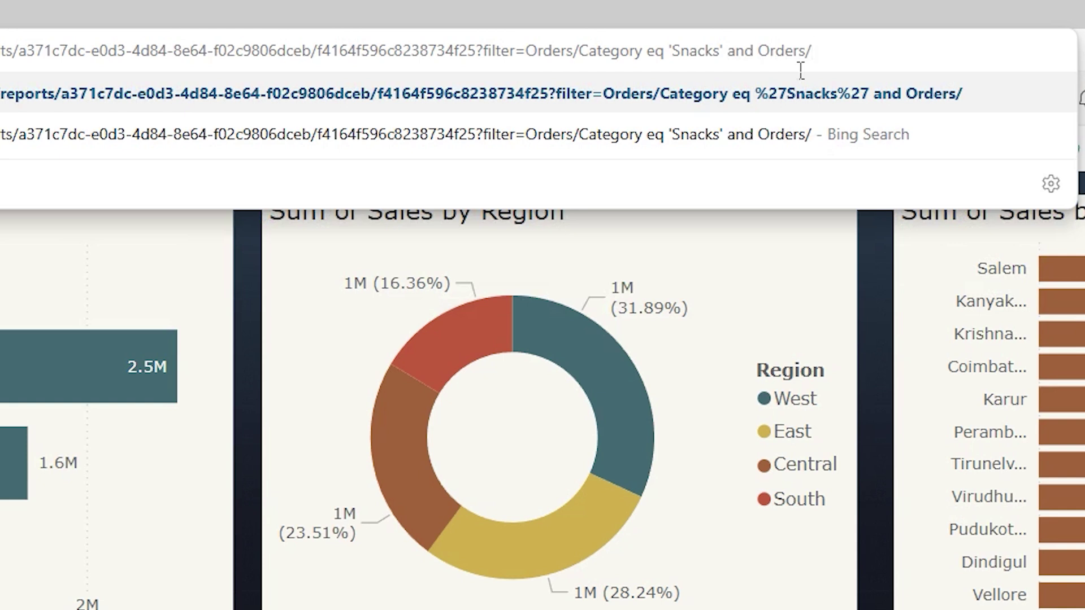
text(Region)
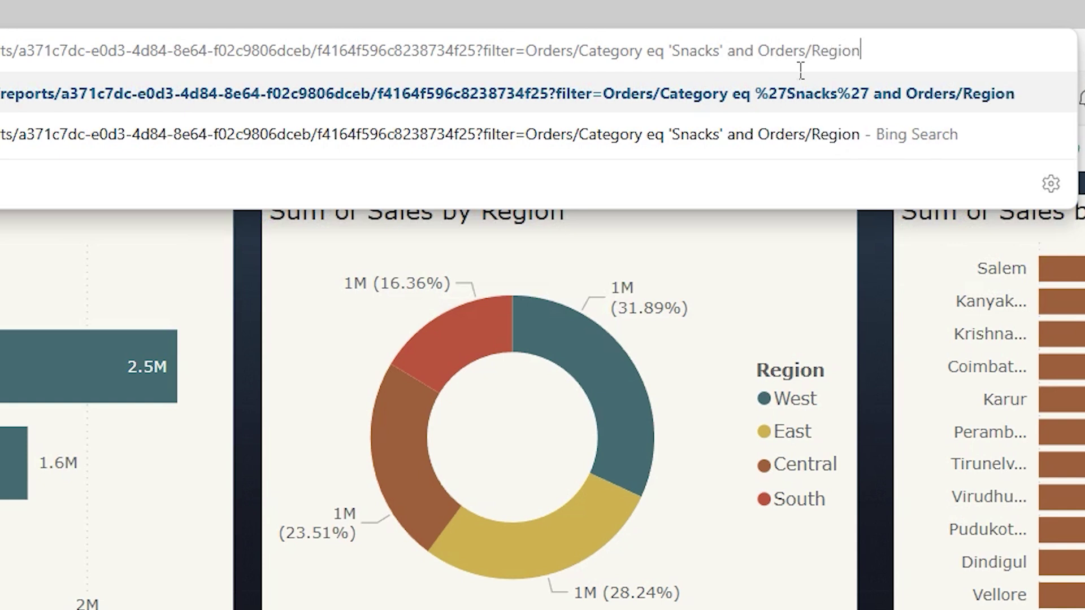
text( eq )
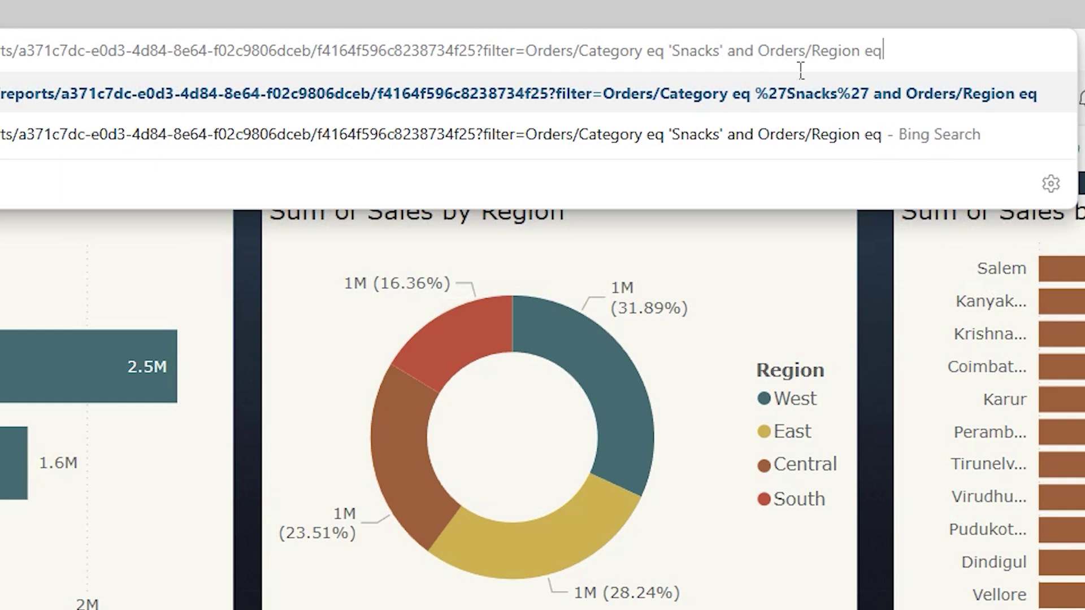
text('W)
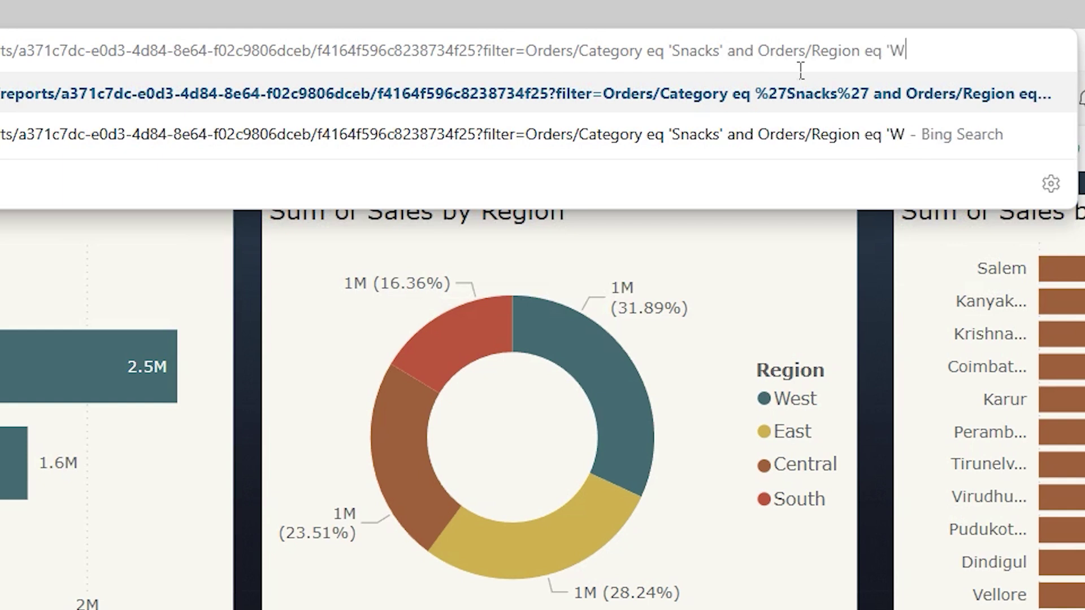
text(est')
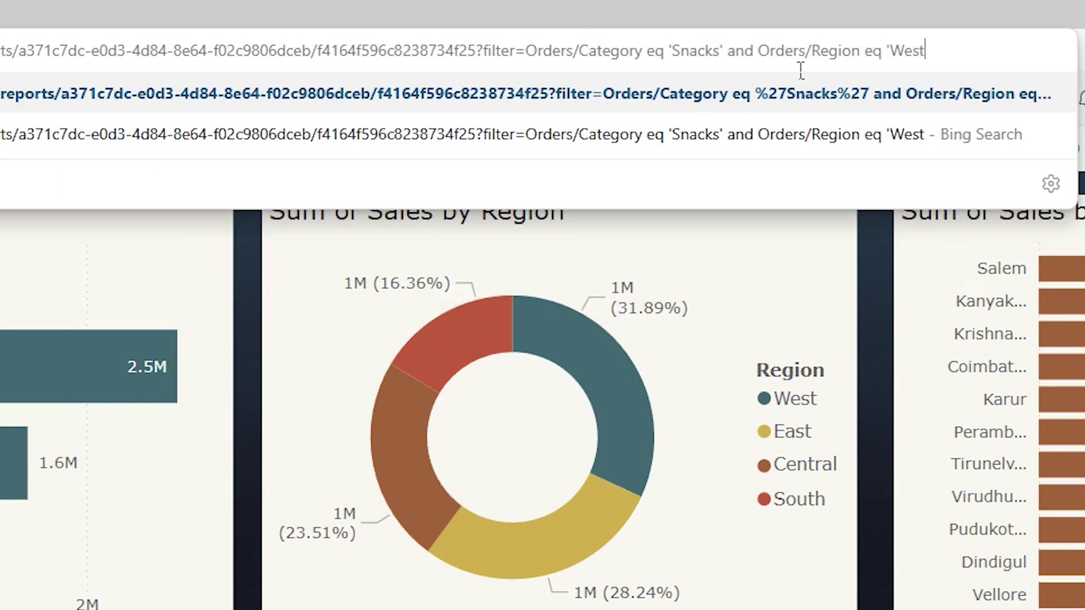
key(Return)
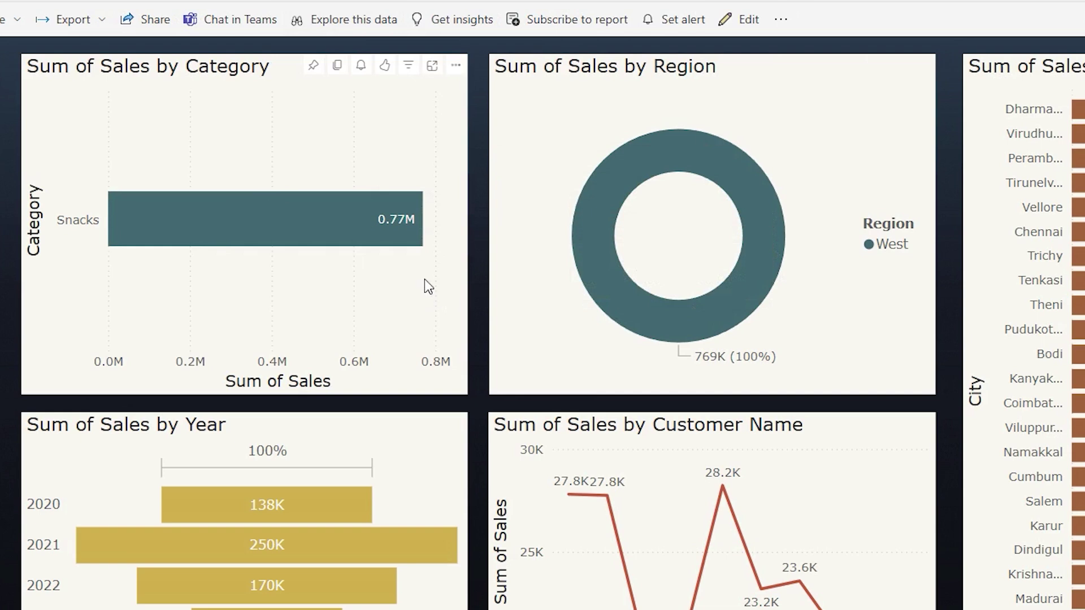
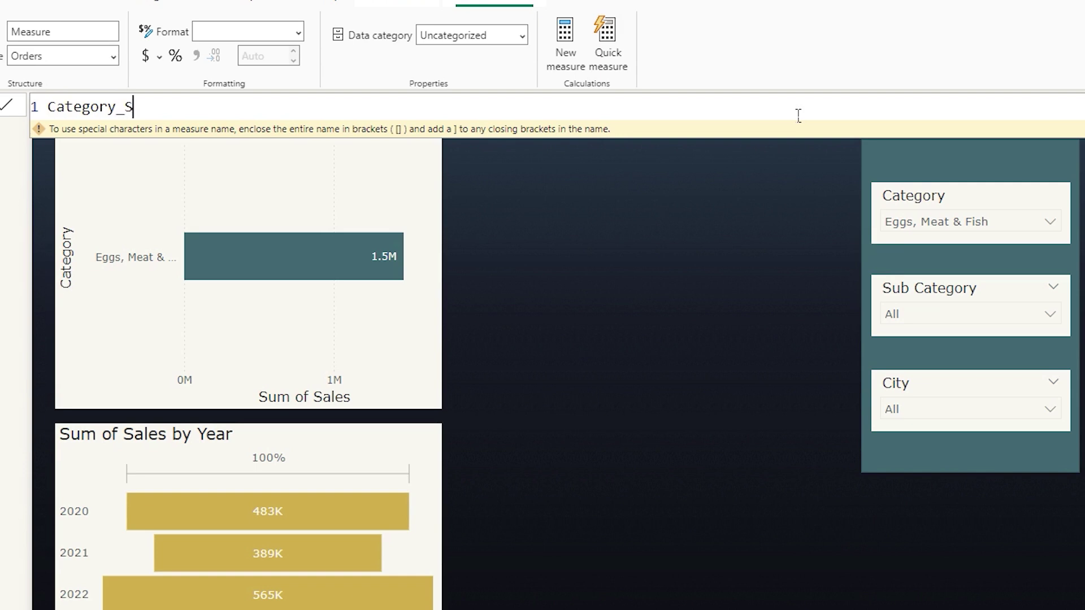
Define Category_Selection = CONCATENATEX(VALUES(Orders[Category]),Orders[Category]) using autocomplete and commit it.
text(n)
key(Down)
key(Tab)
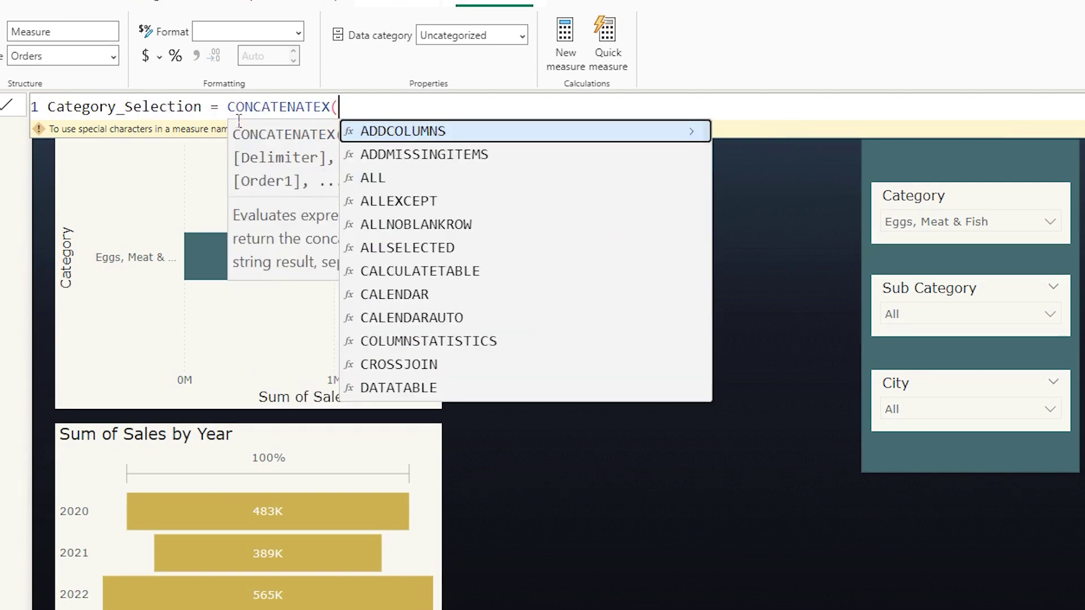
key(Escape)
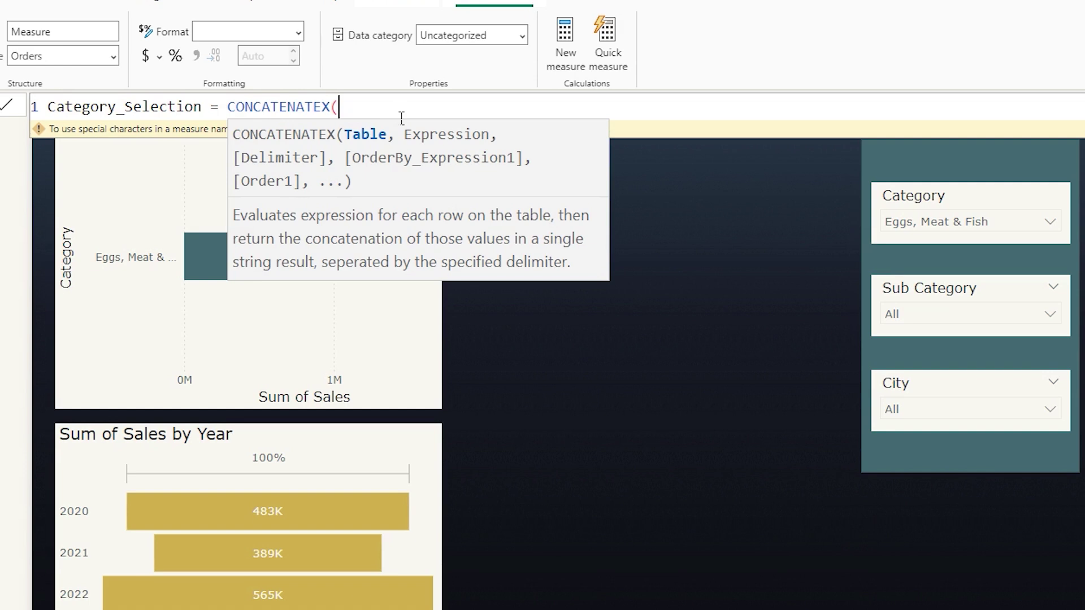
text(Values)
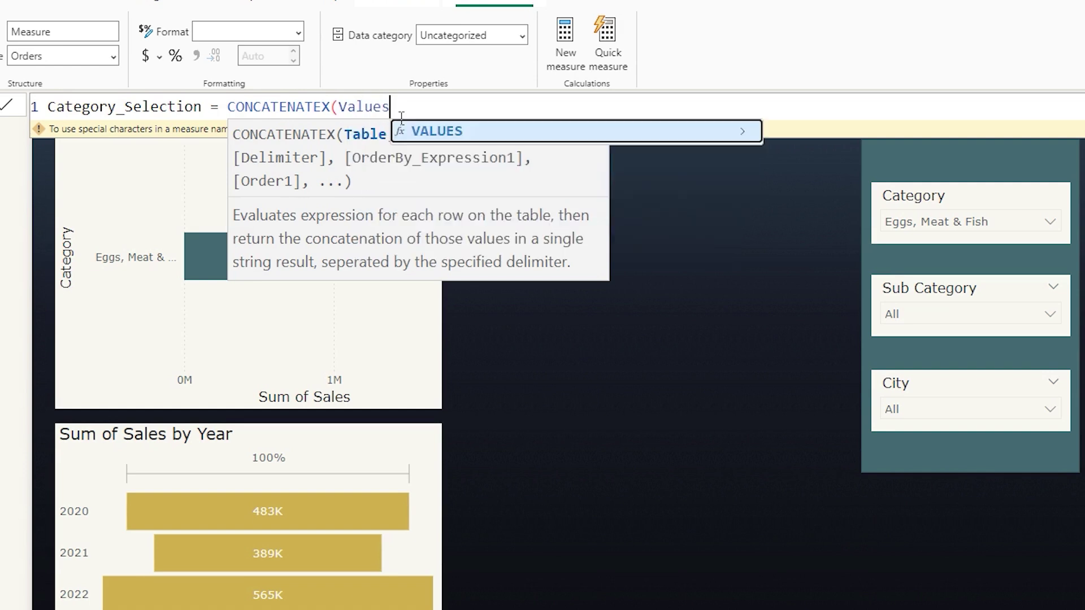
key(Tab)
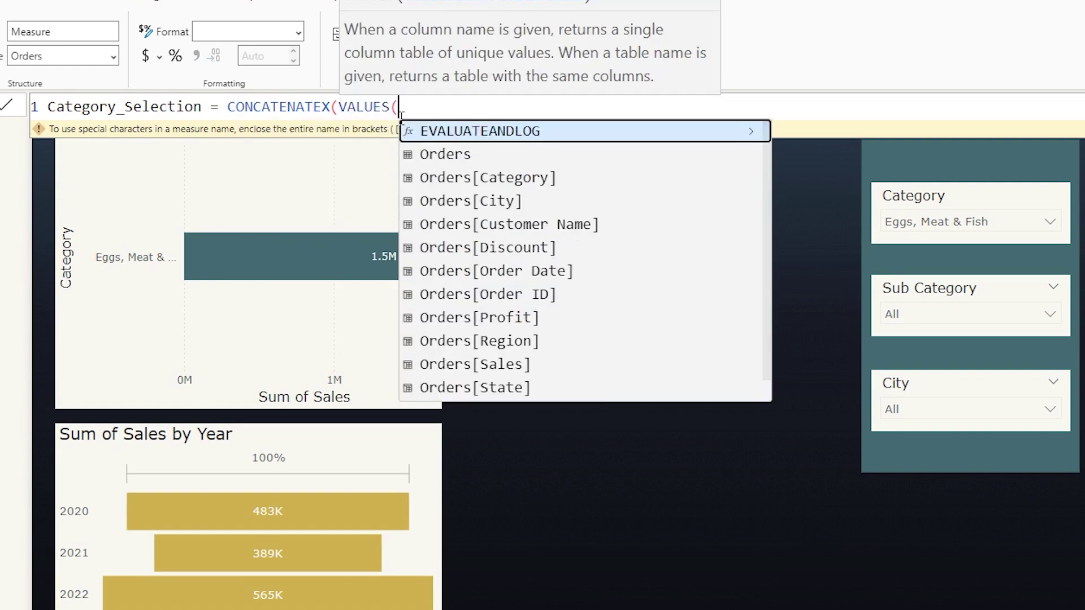
key(Down)
key(Down)
key(Tab)
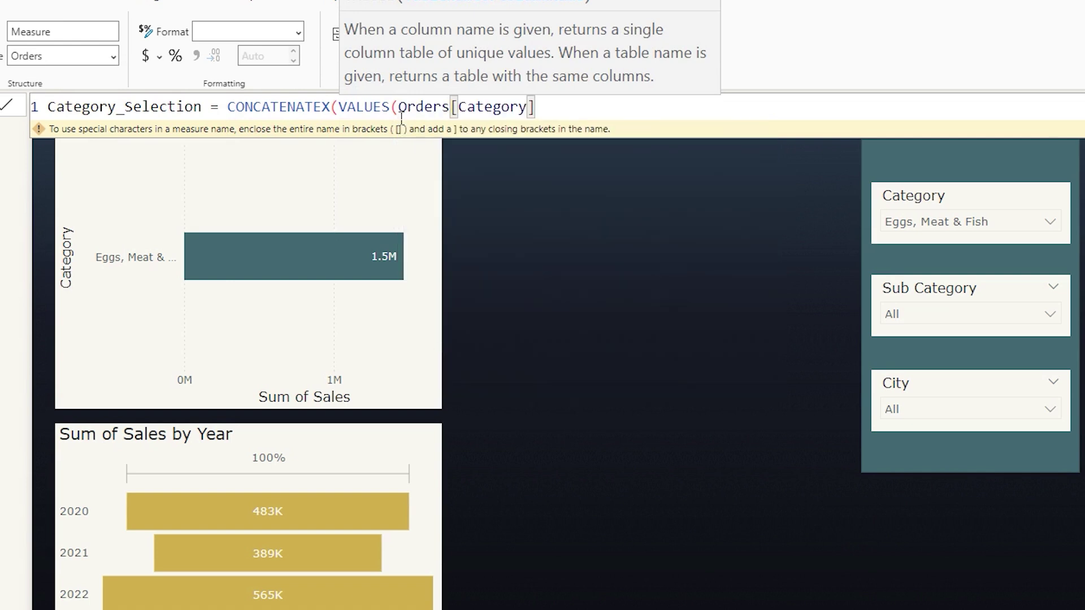
text(),)
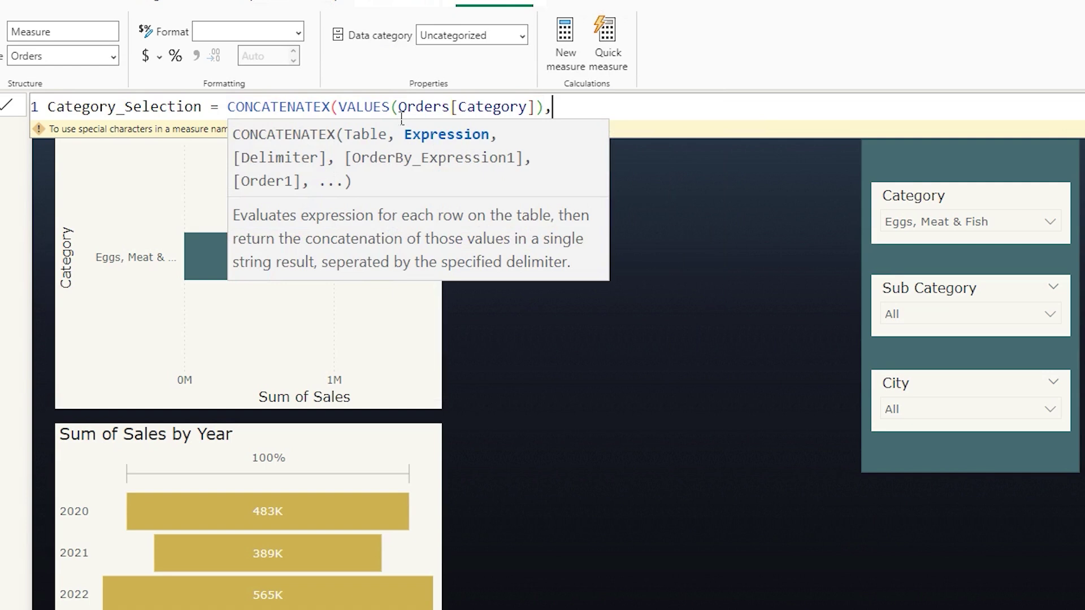
text(Cate)
key(Tab)
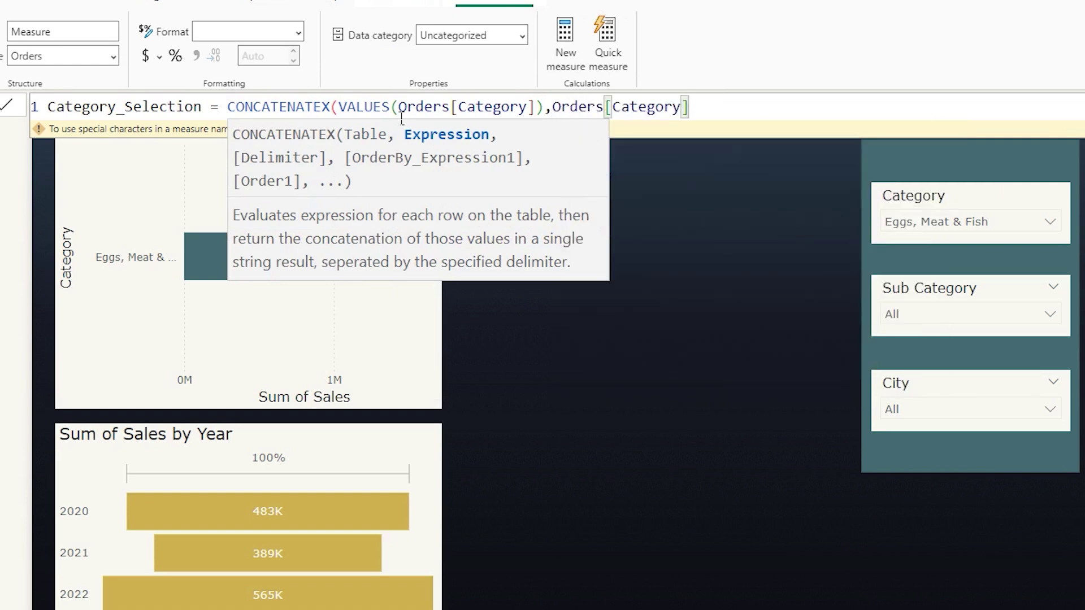
text())
key(Return)
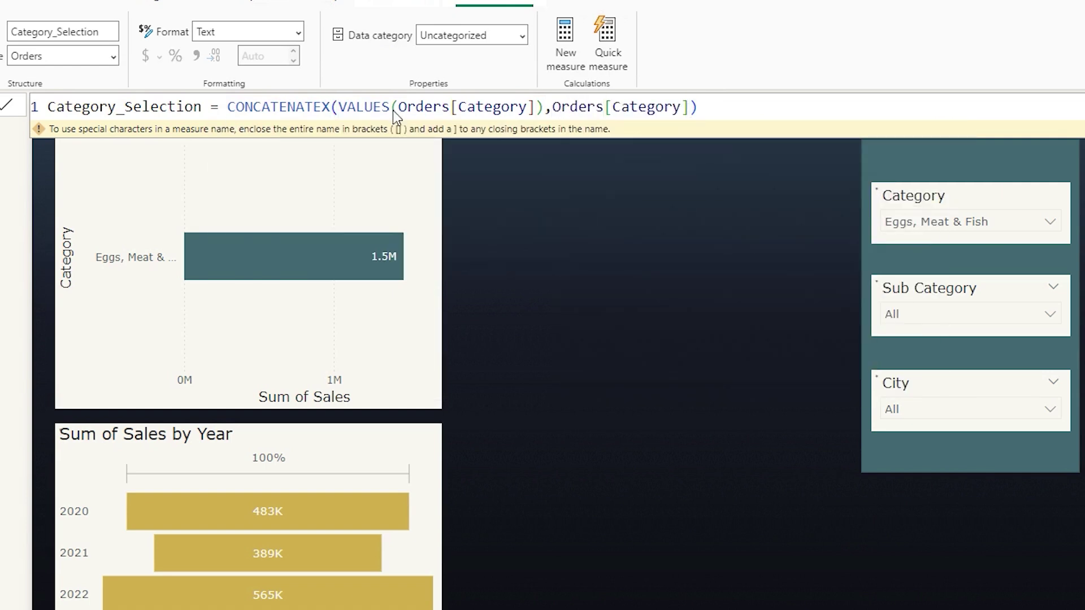
Place a Category_Selection card lower on the page, add Food Grains to the Category filter, and enlarge the card.
drag(1084, 362, 670, 341)
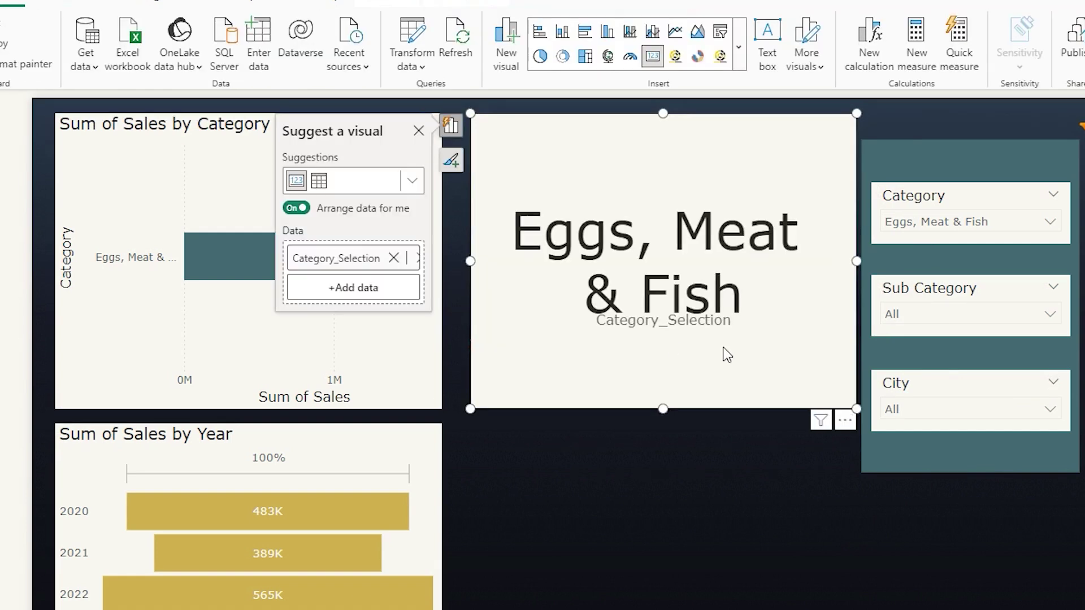
drag(733, 358, 731, 467)
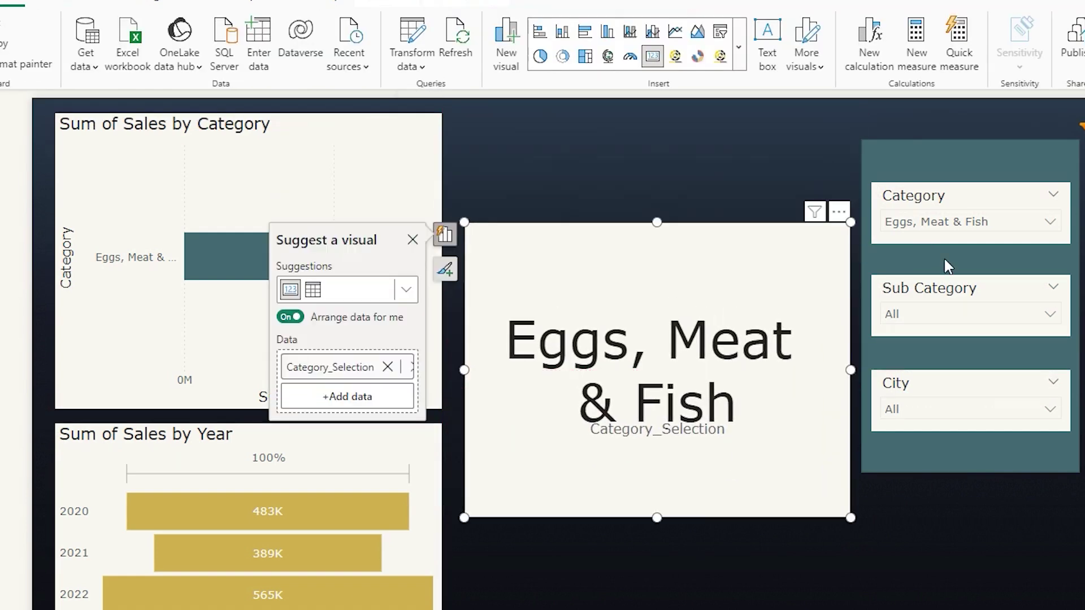
click(967, 224)
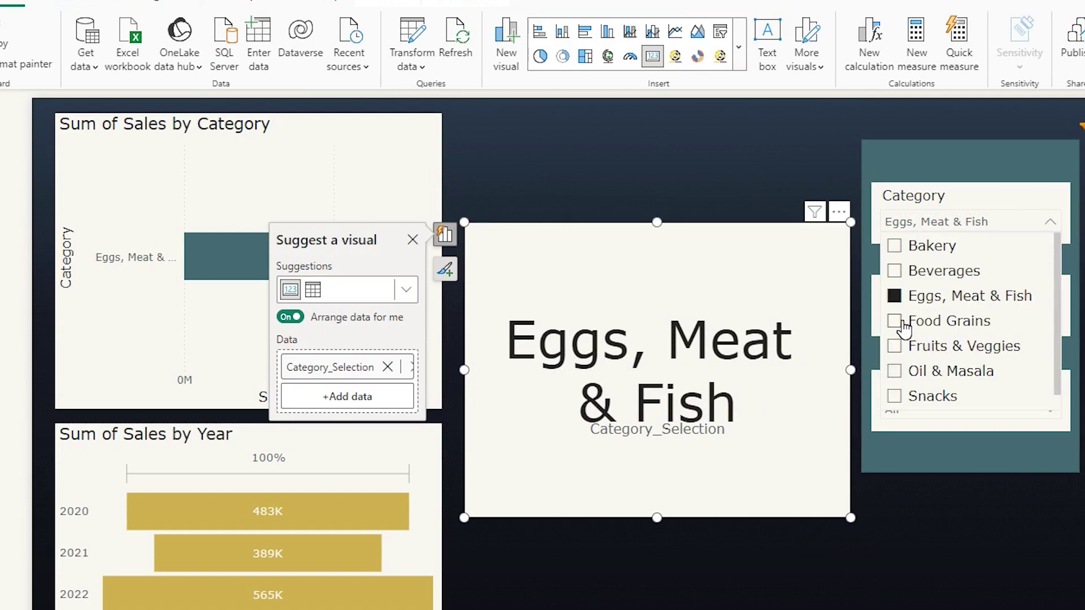
click(905, 323)
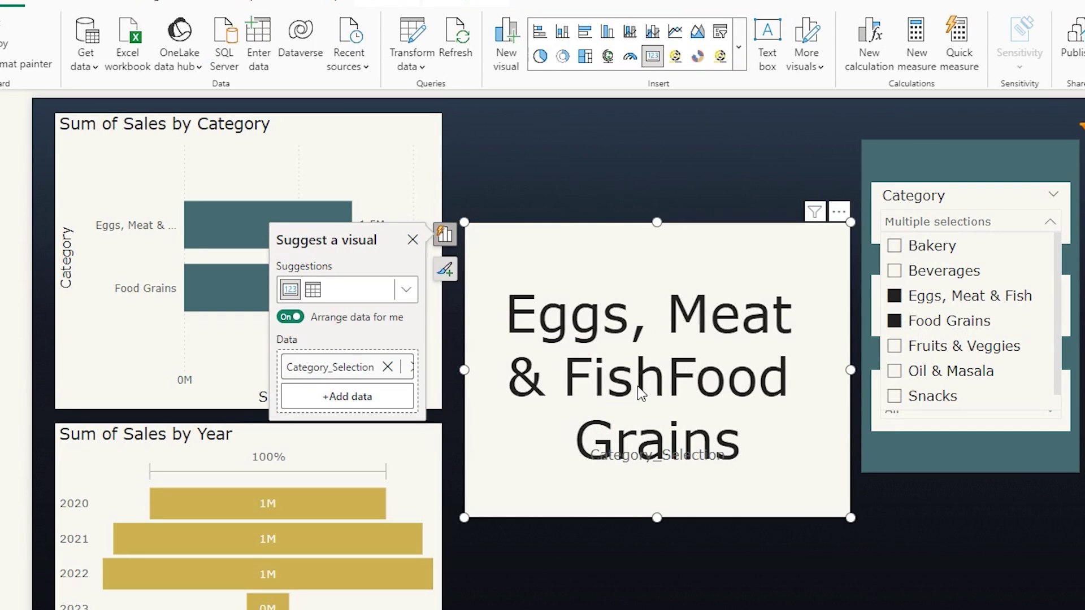
drag(464, 517, 457, 598)
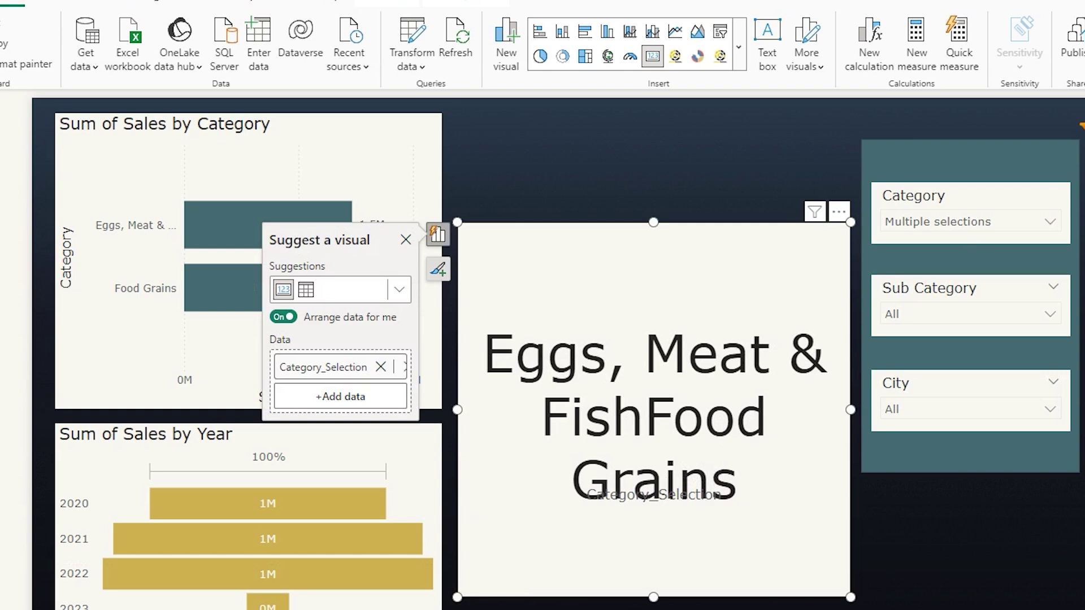
click(729, 112)
Add "," as the CONCATENATEX delimiter in Category_Selection.
text(,)
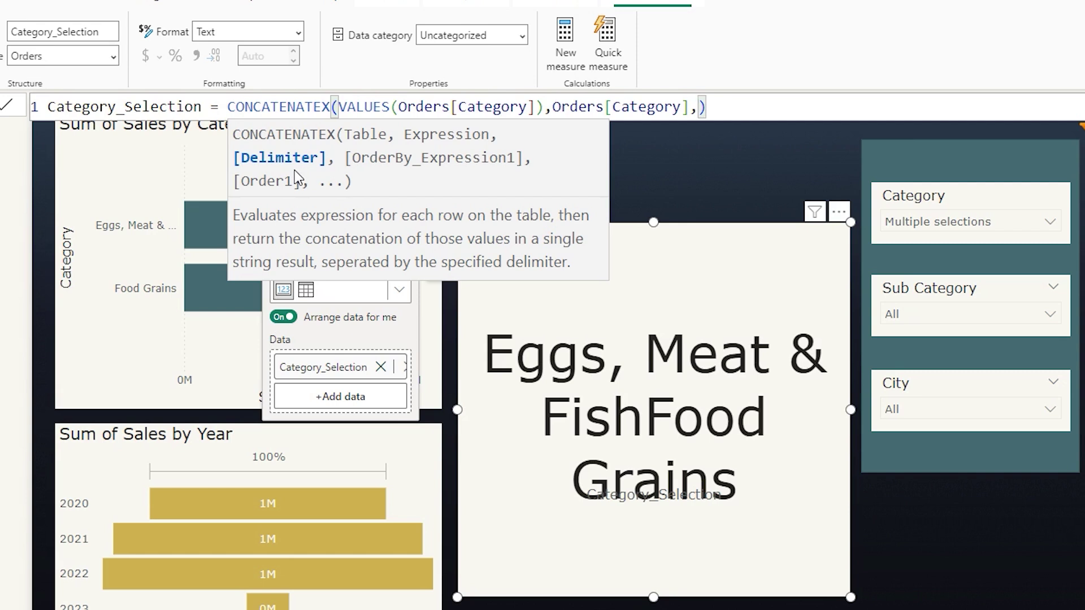
text(",")
key(Return)
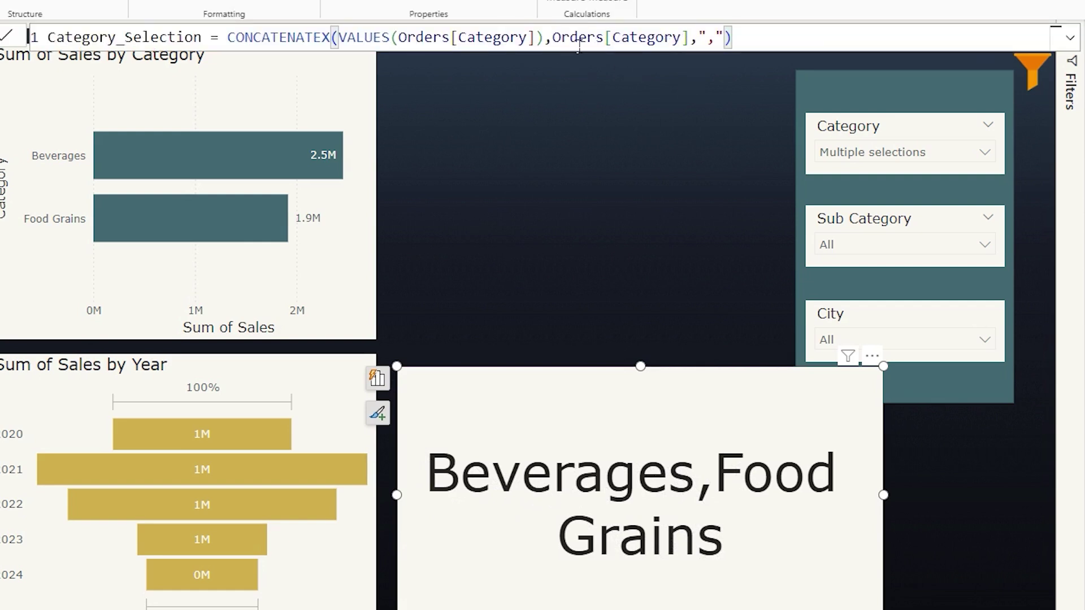
Wrap each category as "'" & Orders[Category] & "'" so the card reads 'Beverages','Food Grains'.
text("")
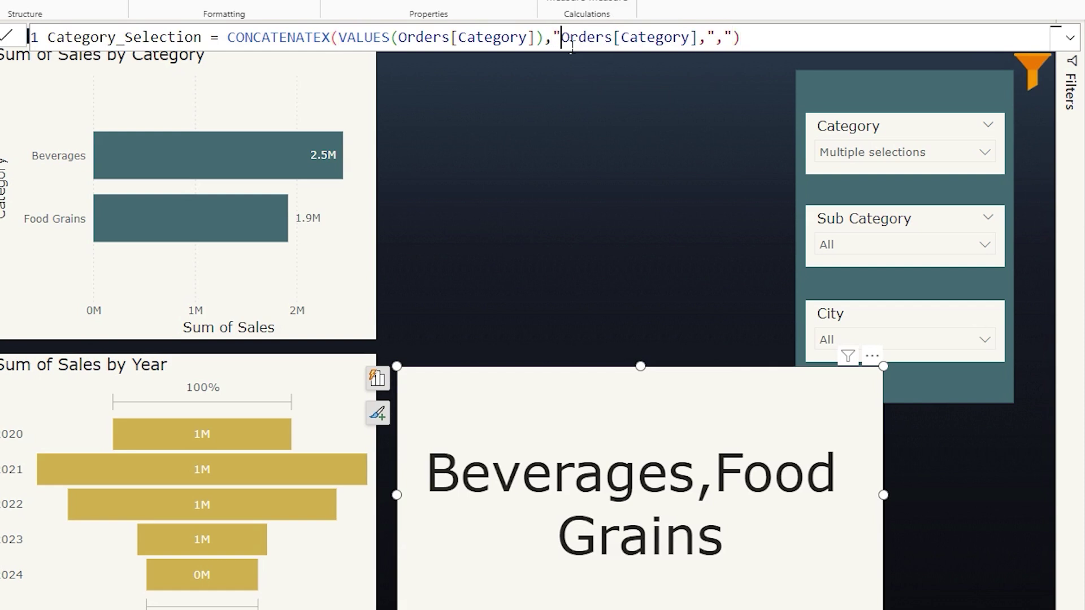
key(Left)
text(')
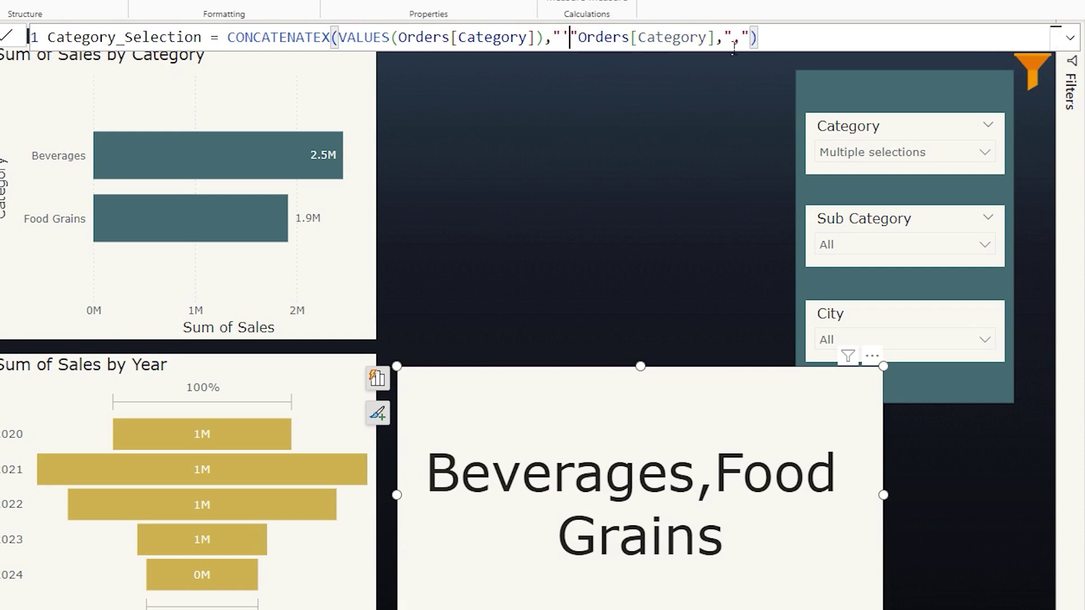
key(Right)
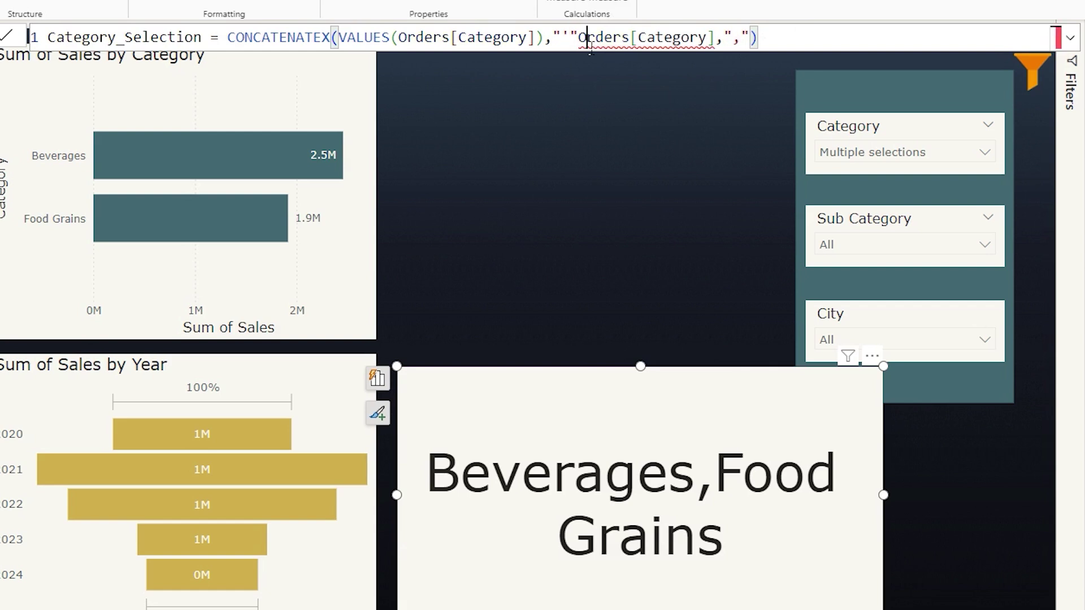
text(&)
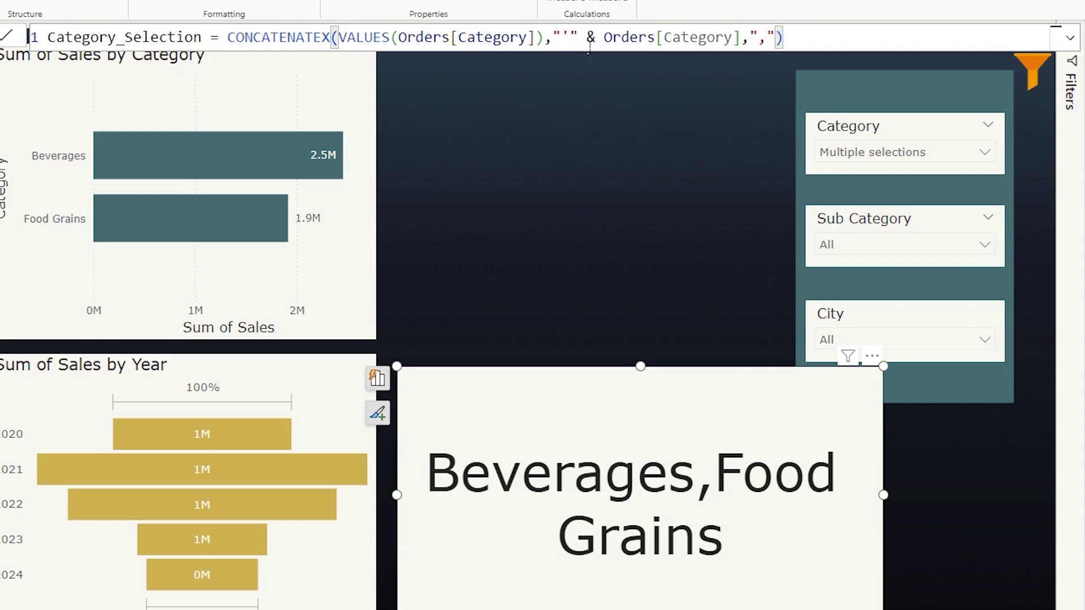
click(740, 38)
text(& )
text("')
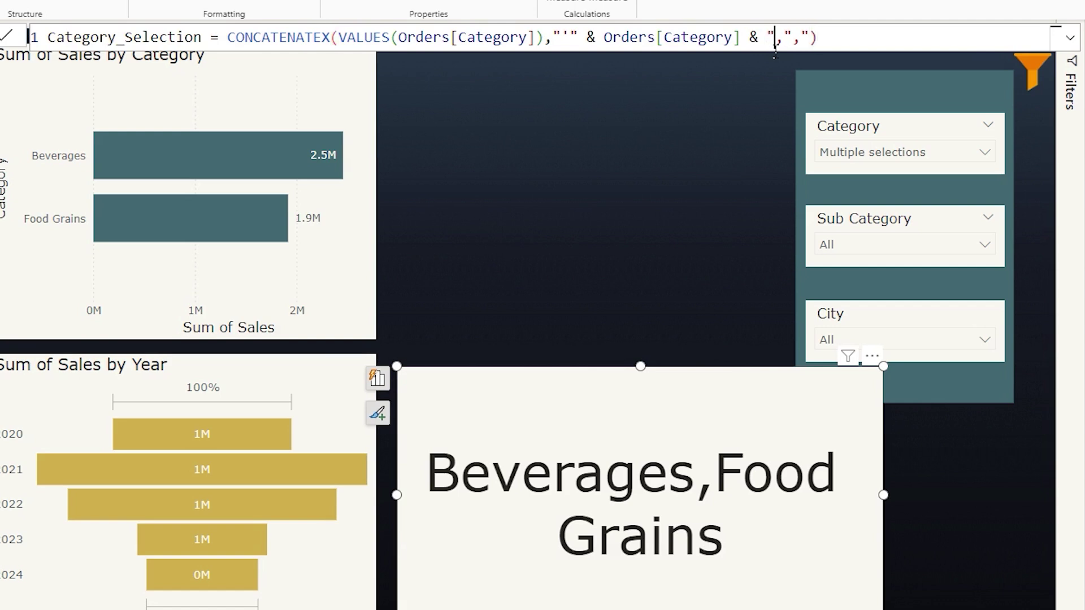
text(")
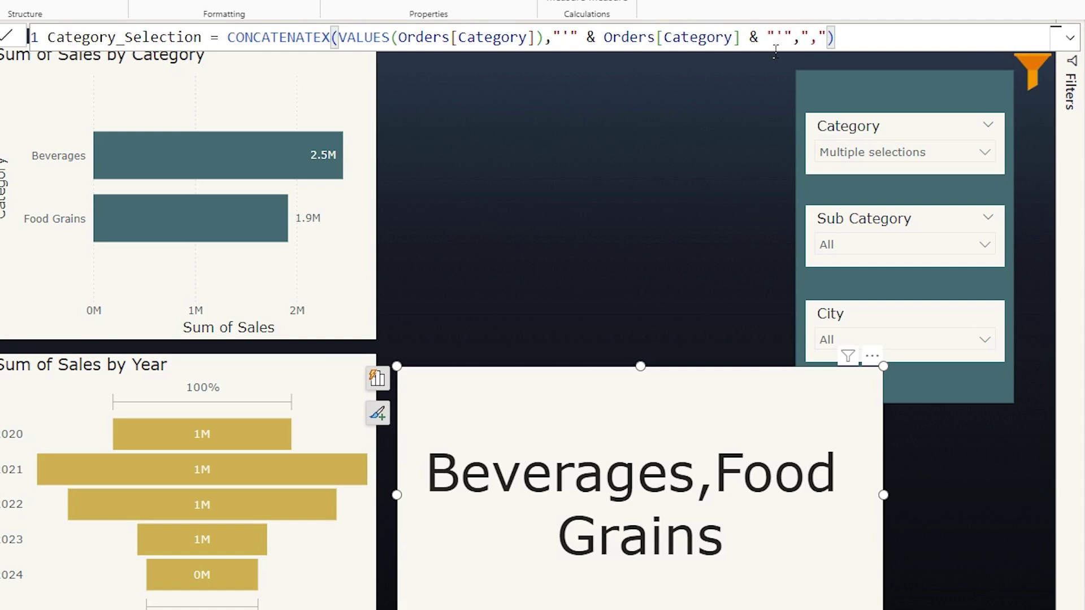
key(Return)
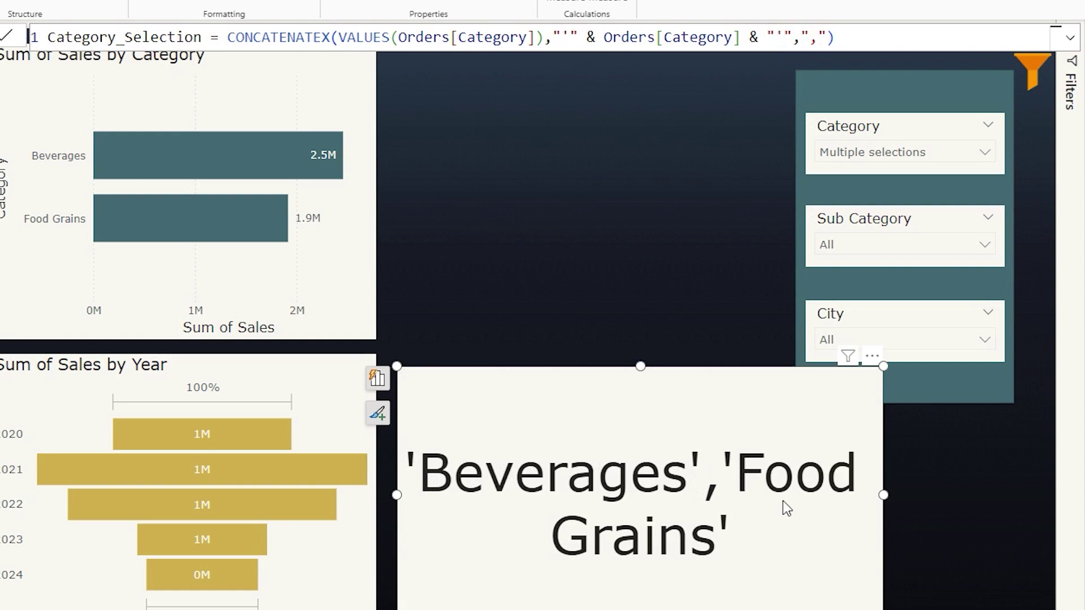
Set the Category filter to Bakery alone so the card reads 'Bakery'.
click(977, 151)
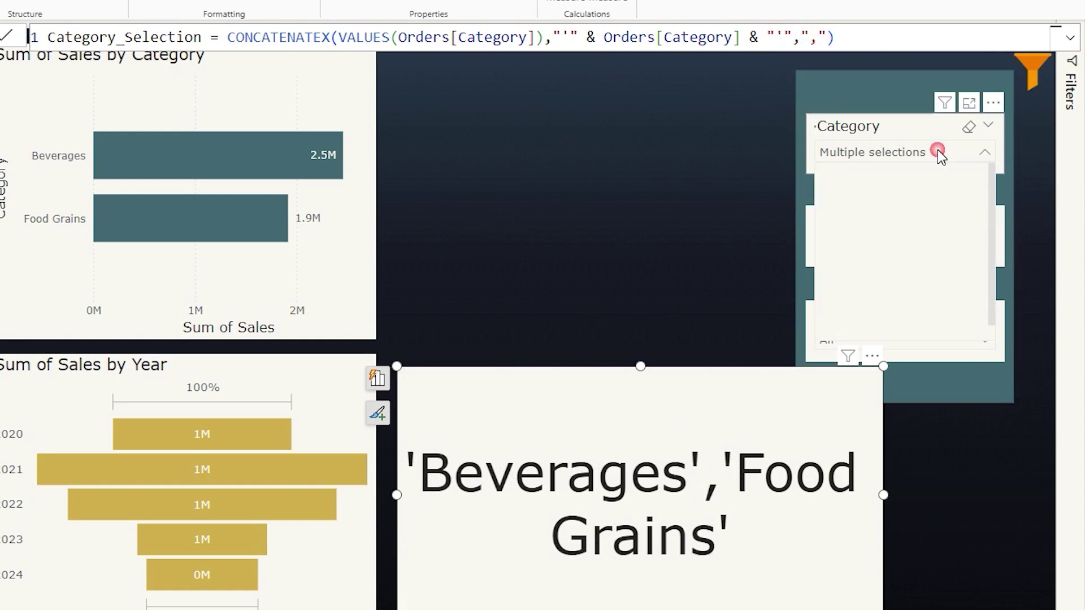
click(835, 305)
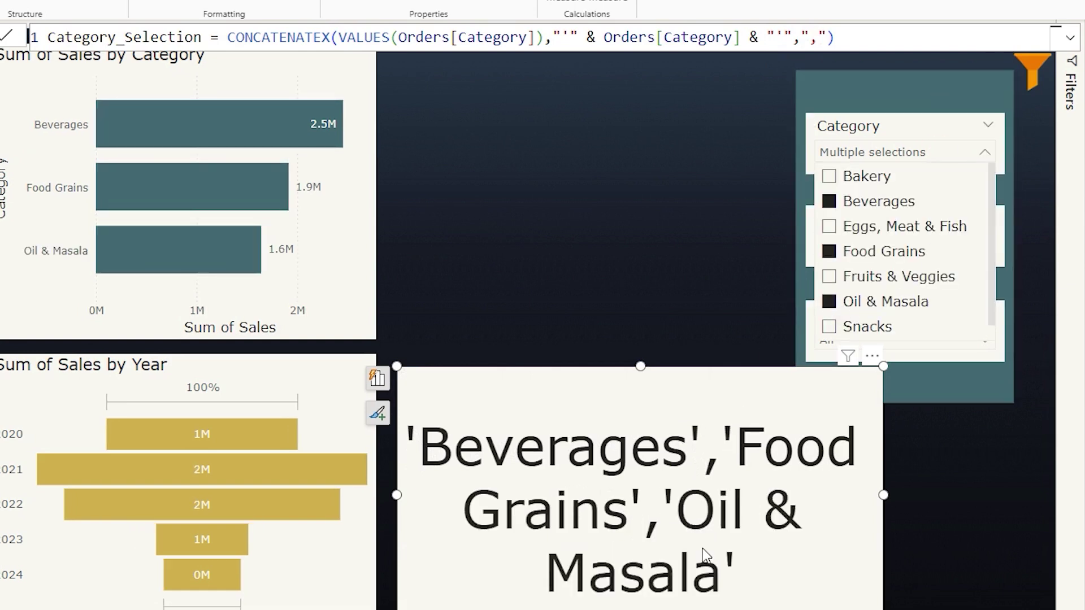
click(834, 278)
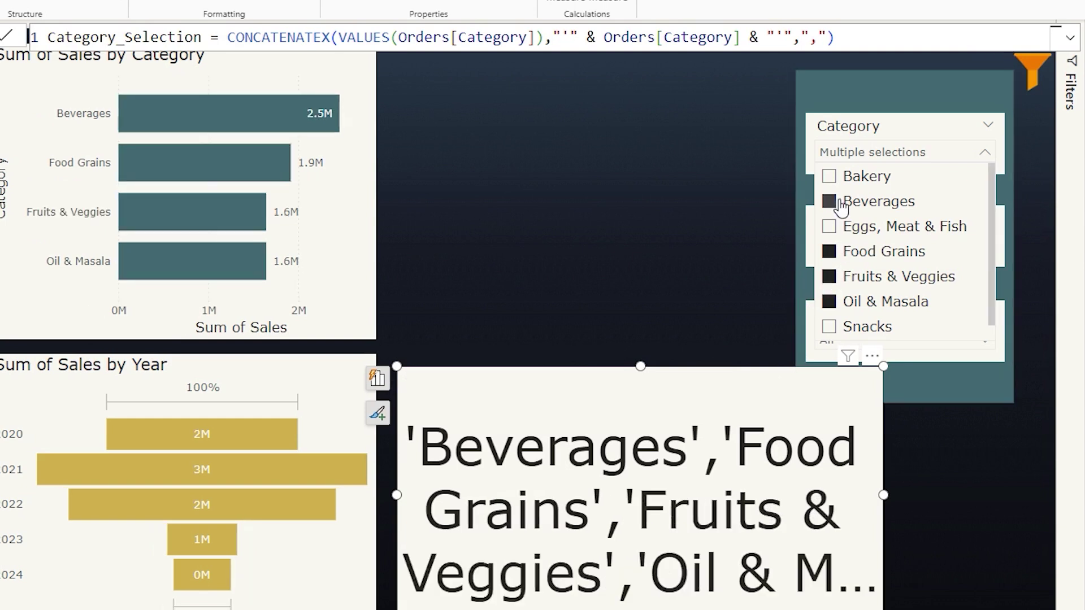
click(829, 176)
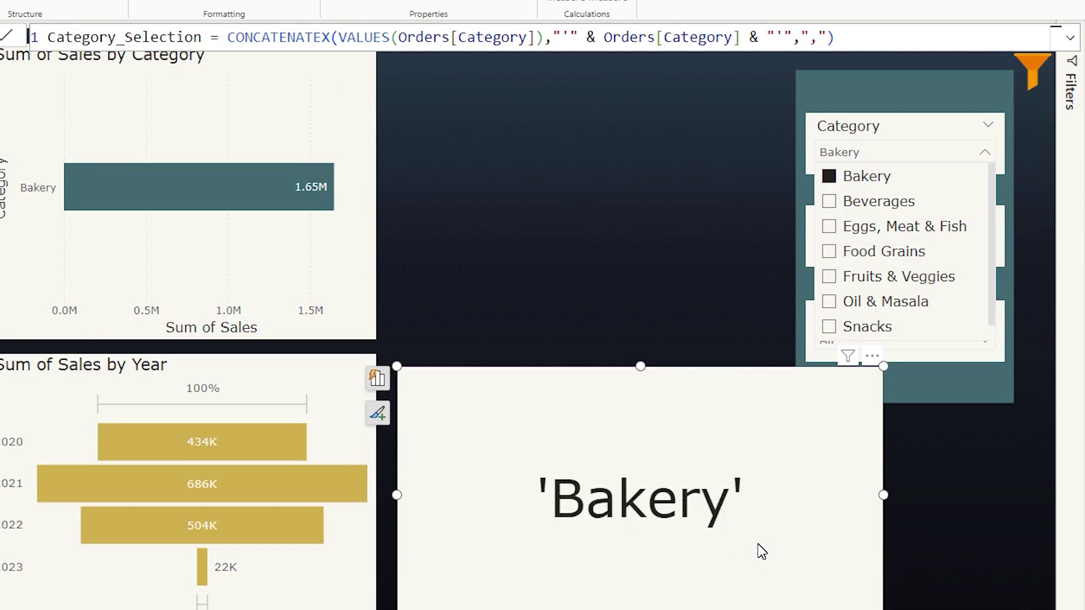
click(877, 149)
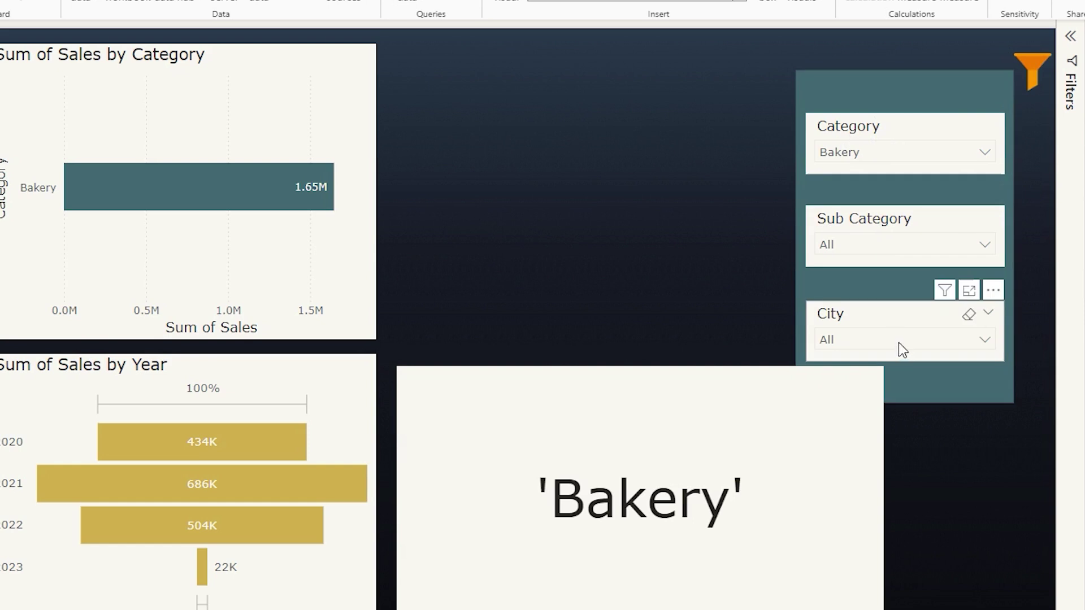
Copy the Category_Selection formula into a new City_Selection measure that uses Orders[City].
click(882, 326)
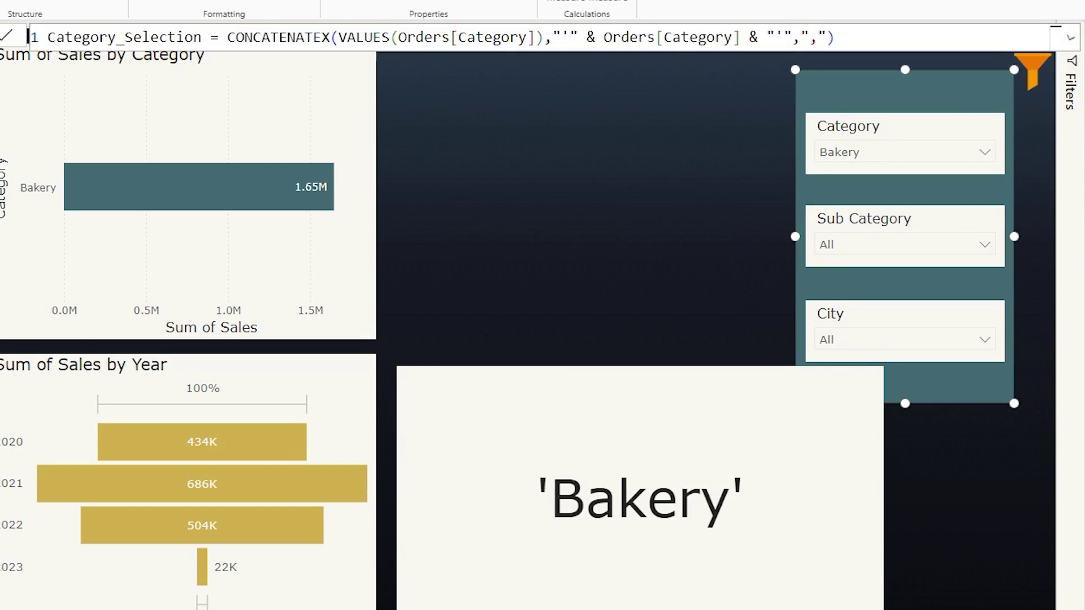
click(872, 35)
key(ctrl+a)
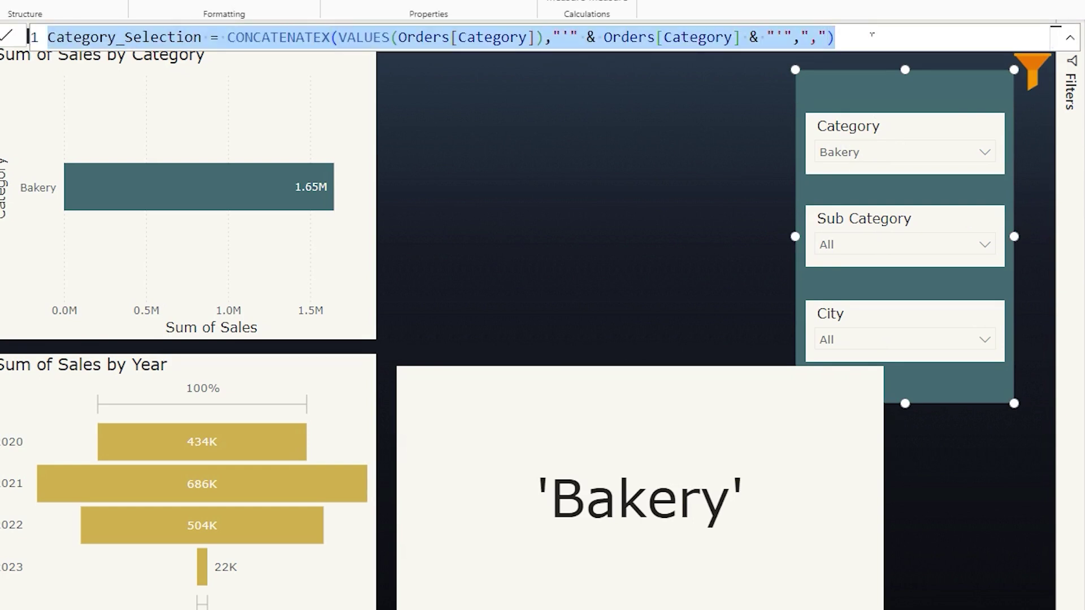
key(Escape)
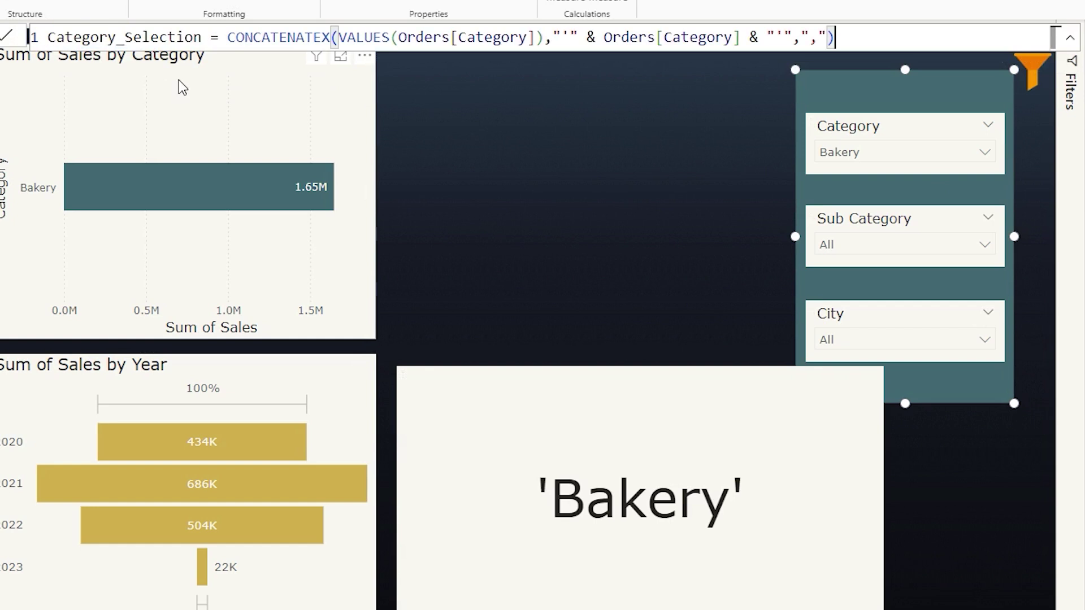
click(116, 37)
drag(117, 37, 38, 39)
text(City)
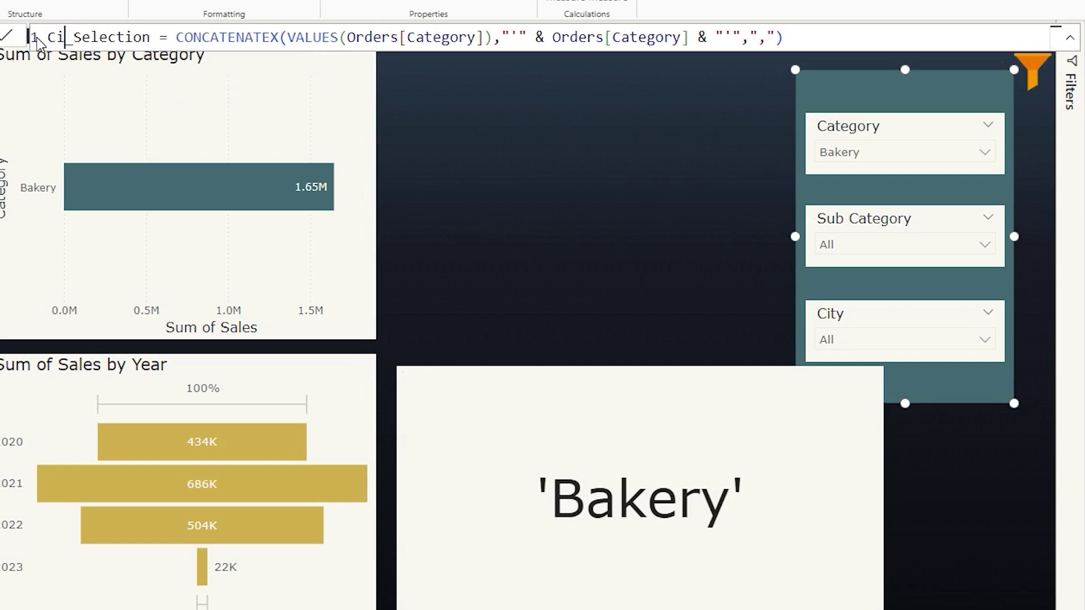
double_click(476, 49)
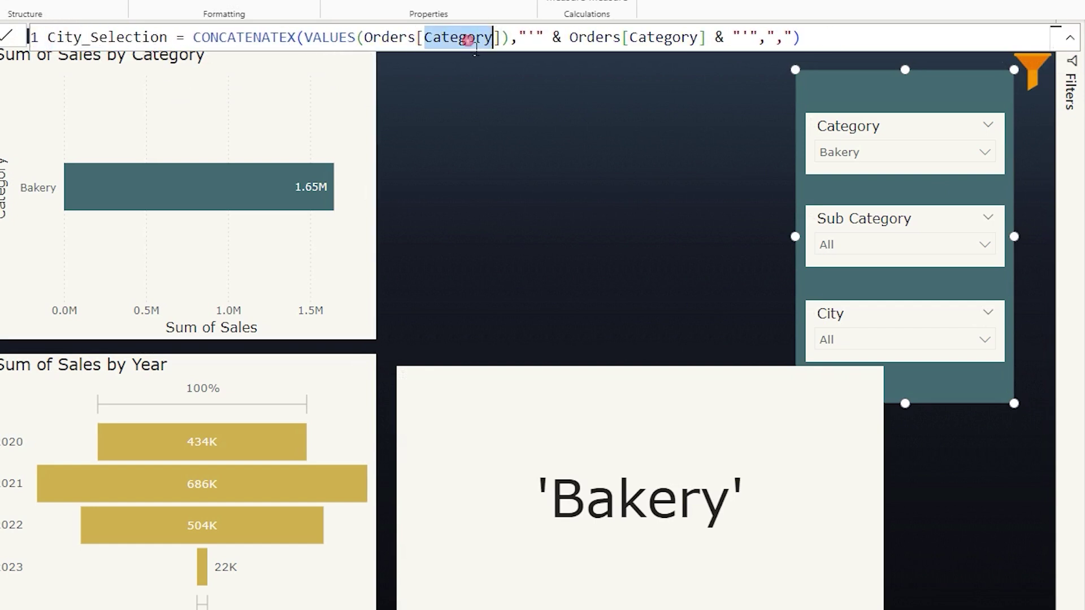
text(City)
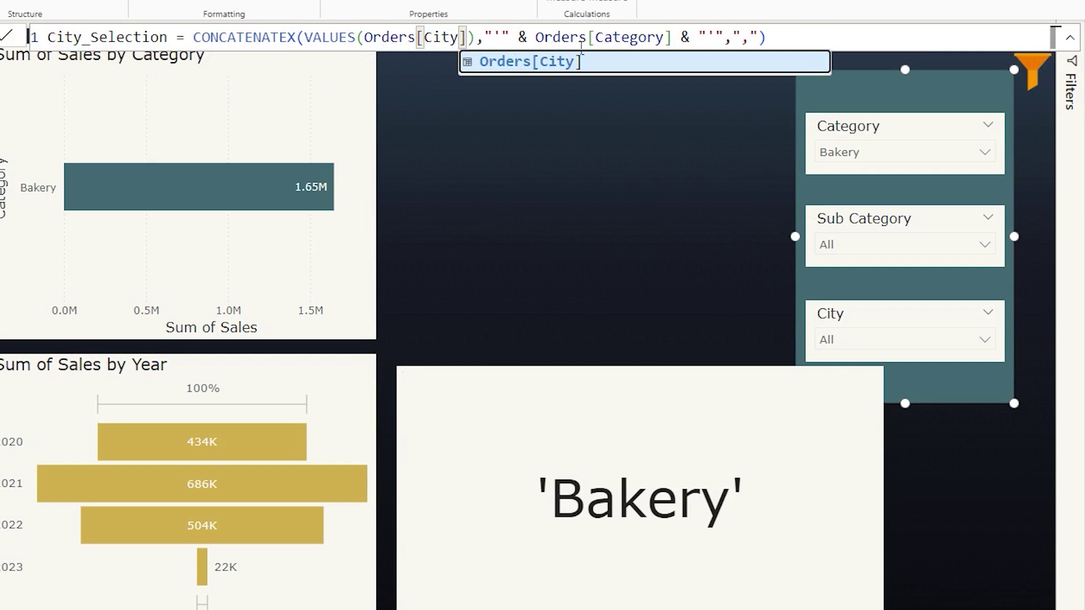
double_click(627, 50)
text(City)
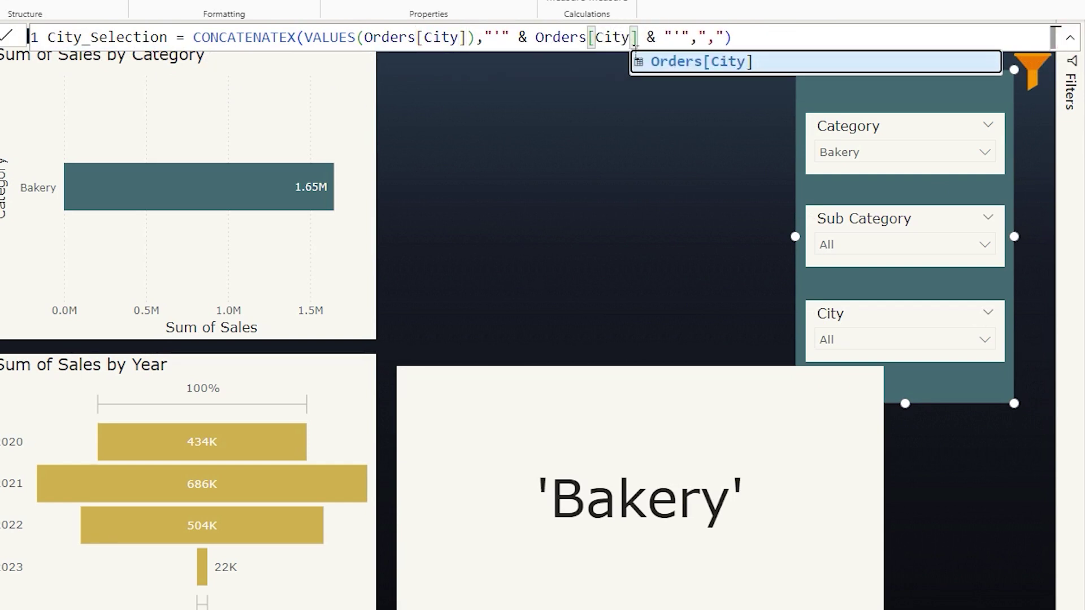
click(6, 37)
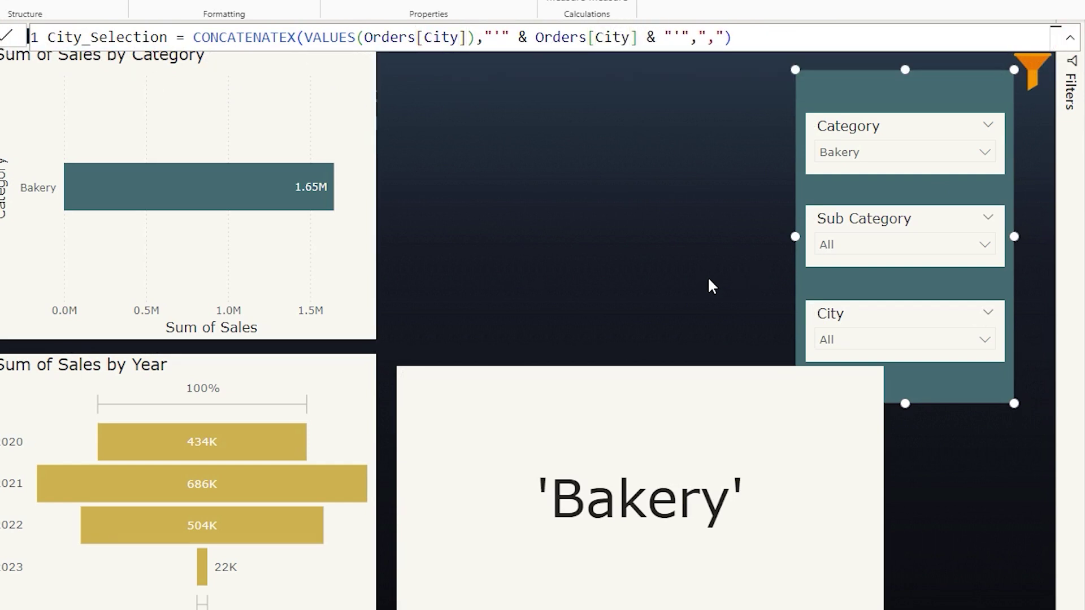
Add City_Selection to the page as a card, positioned left and widened.
drag(1084, 198, 612, 199)
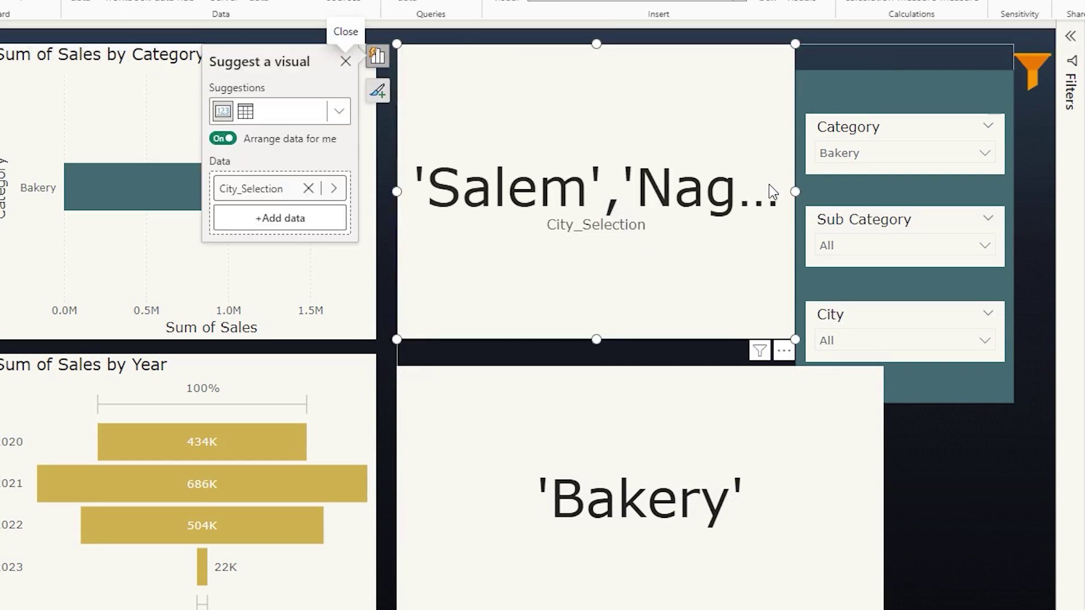
drag(805, 195, 917, 200)
drag(722, 262, 519, 261)
drag(692, 200, 961, 203)
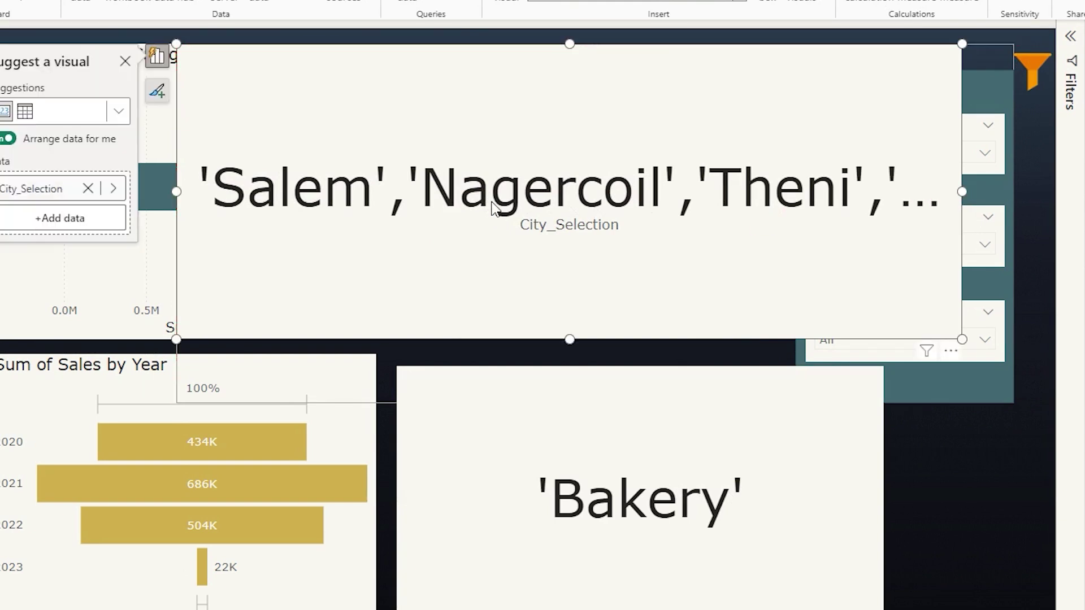
key(ctrl+z)
Filter the City slicer to Cumbum and Dharmapuri and widen the card to show both.
click(928, 354)
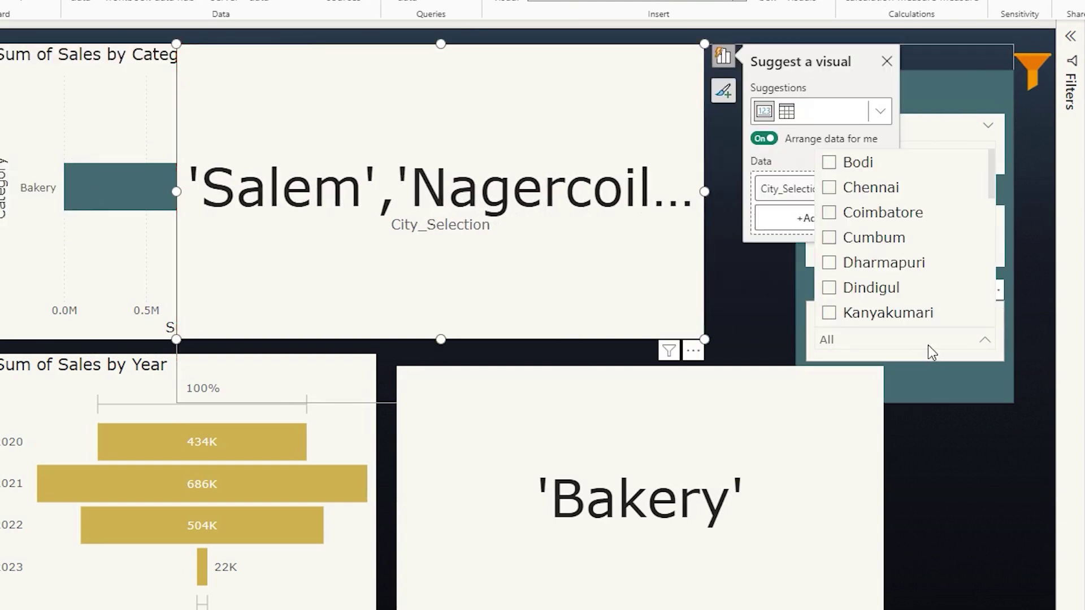
click(840, 238)
click(840, 263)
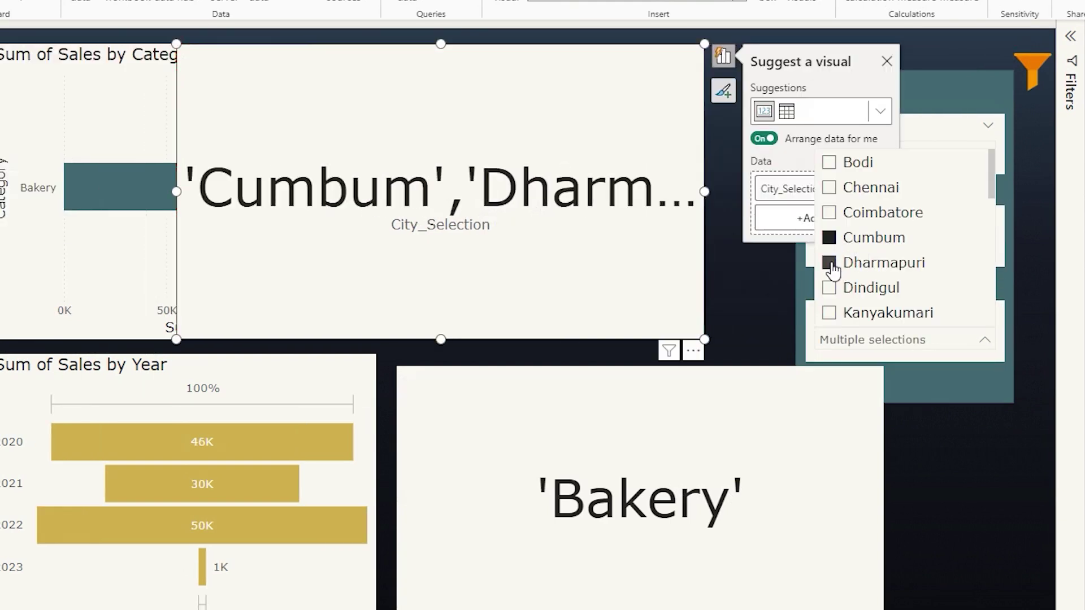
drag(706, 191, 819, 191)
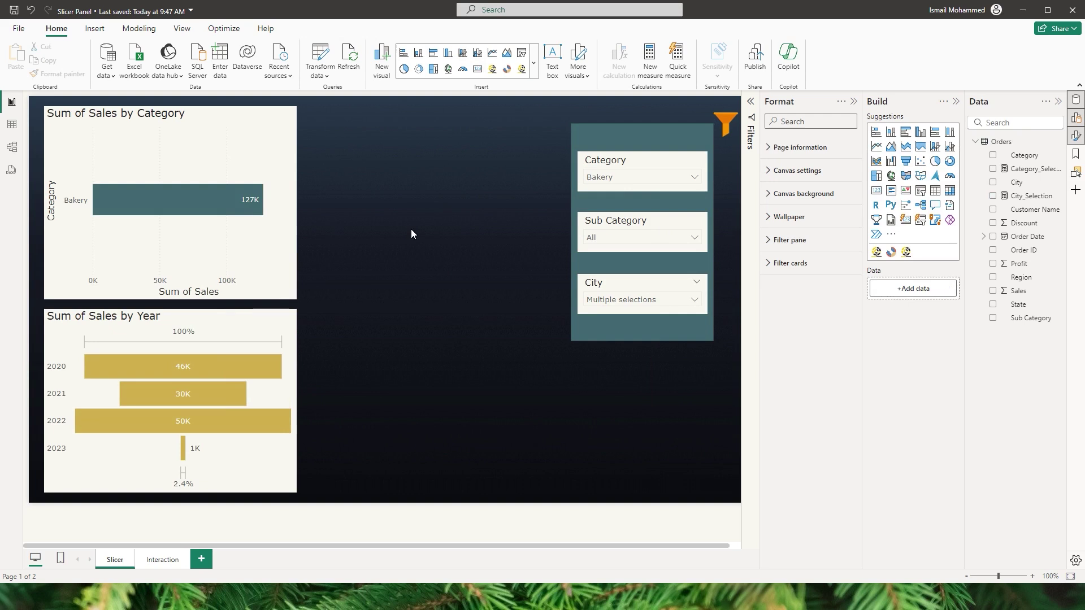
Start a new Orders measure reading "URL = VAR Report_Url =" and copy the published report's link.
click(1058, 141)
click(981, 189)
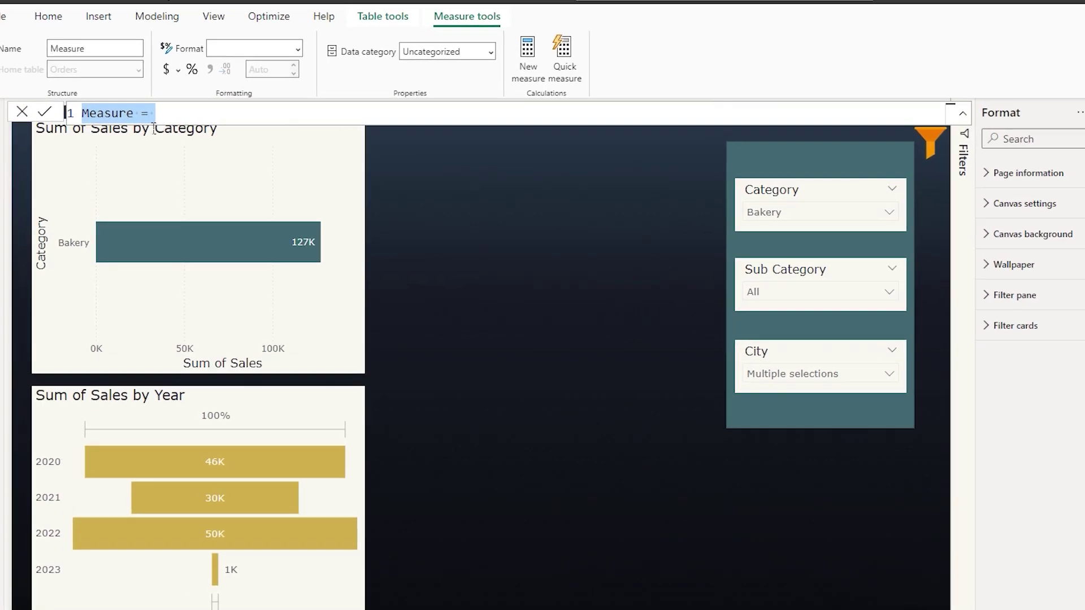
text(URL = VAR )
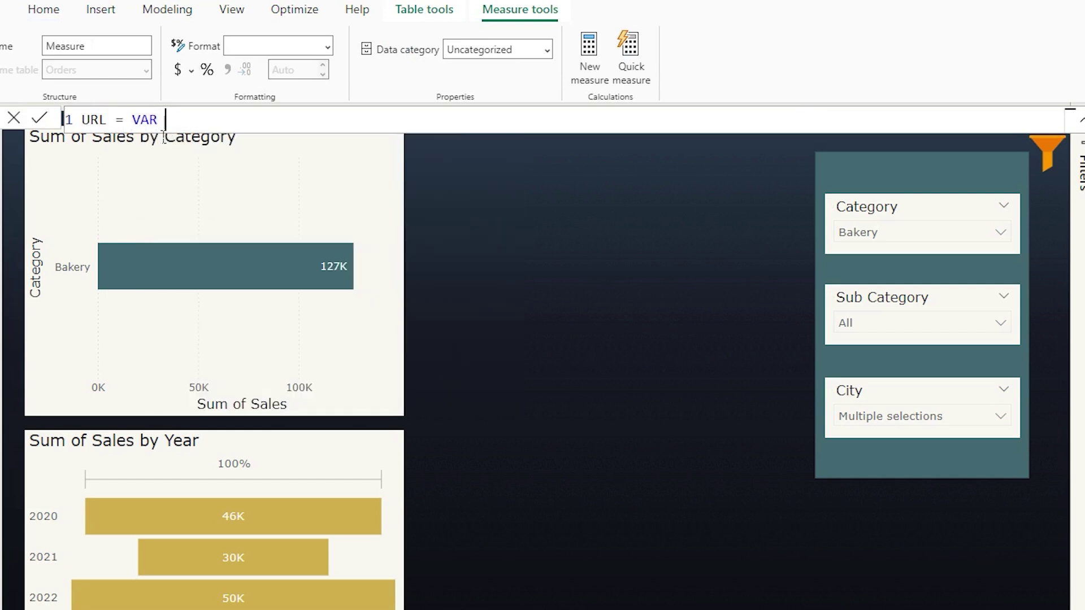
text(Report_Url)
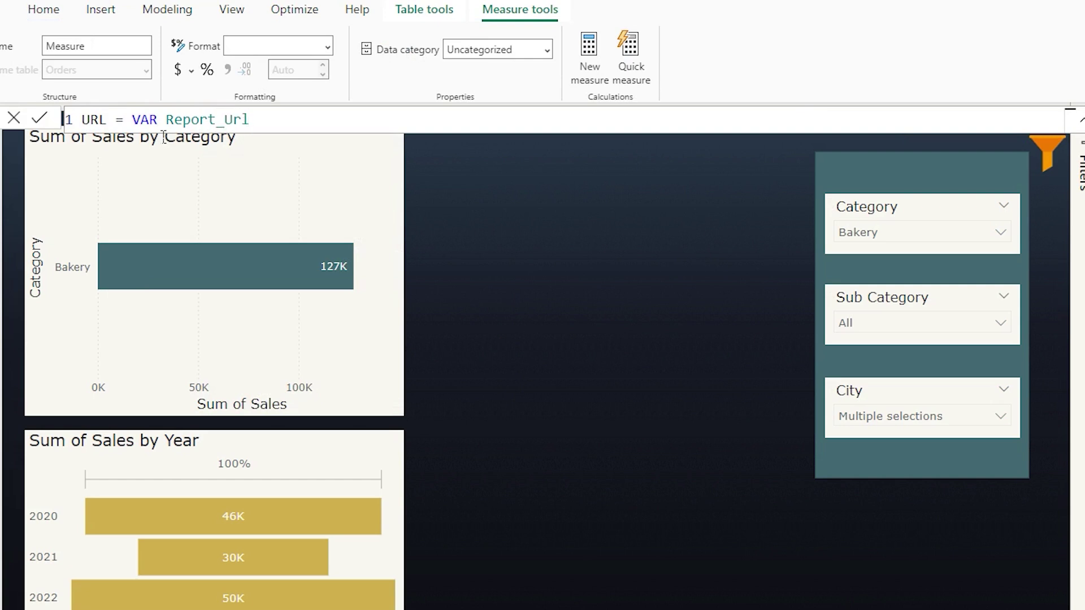
text( =)
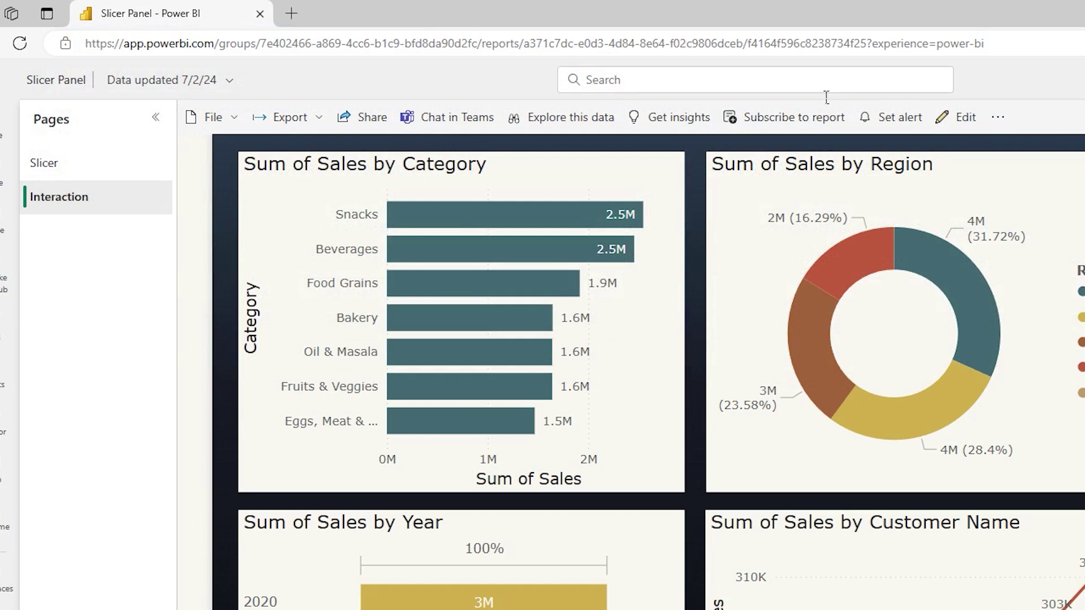
click(1014, 56)
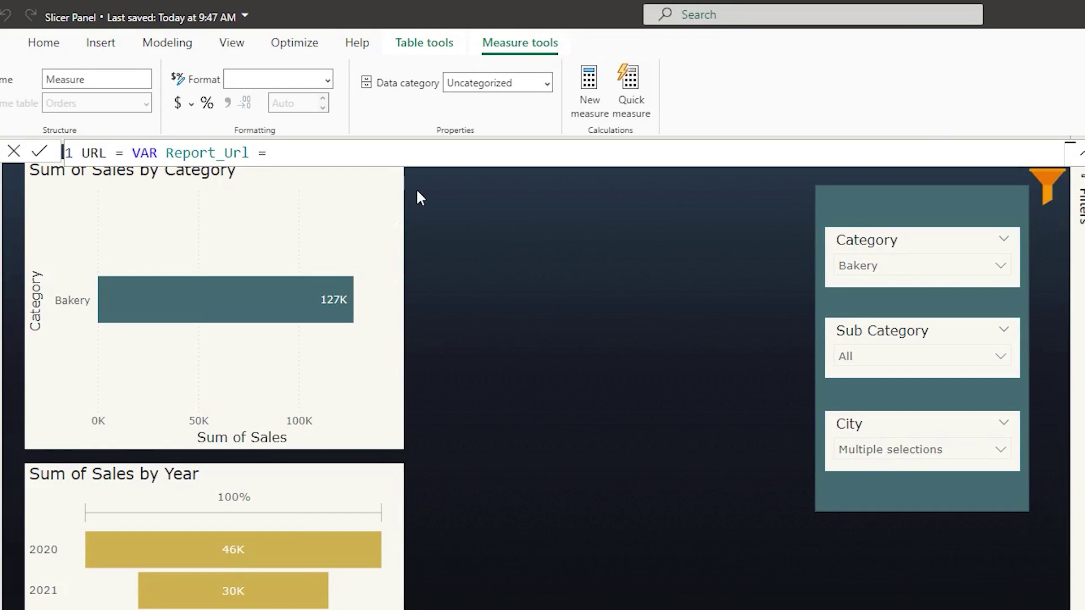
Set Report_Url to the pasted report link, trimmed to end at '?' and wrapped in double quotes.
text(https://app.powerbi.com/groups/7e402466-a869-4cc6-b1c9-bfd8da90d2fc/reports/a371c7dc-e0d3-4d84-8e64-f02c9806dceb/f4164f596c8238734f25?experience=power-bi)
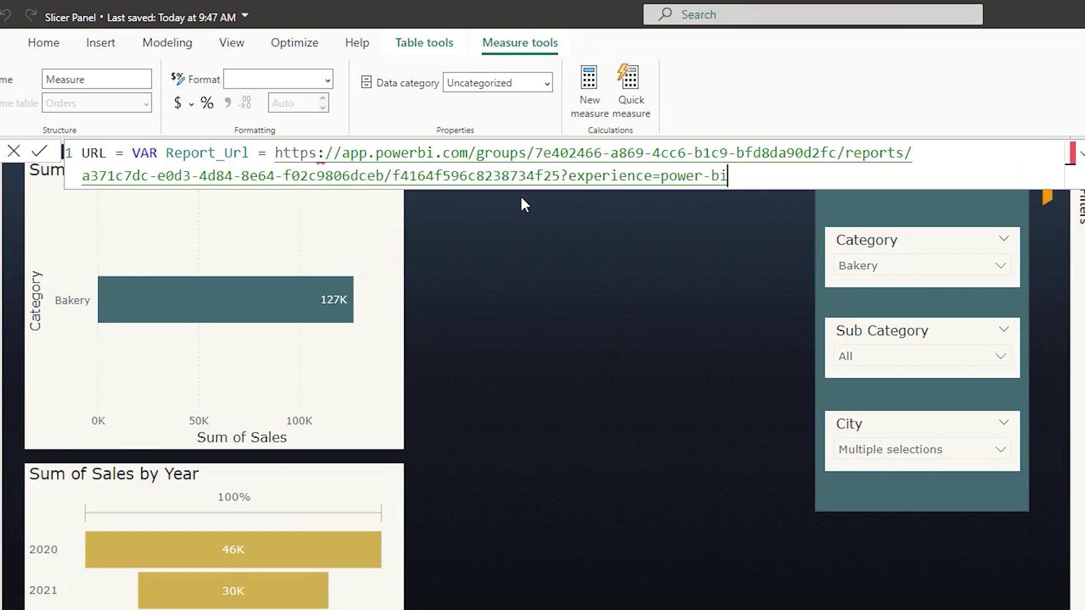
drag(748, 189, 579, 192)
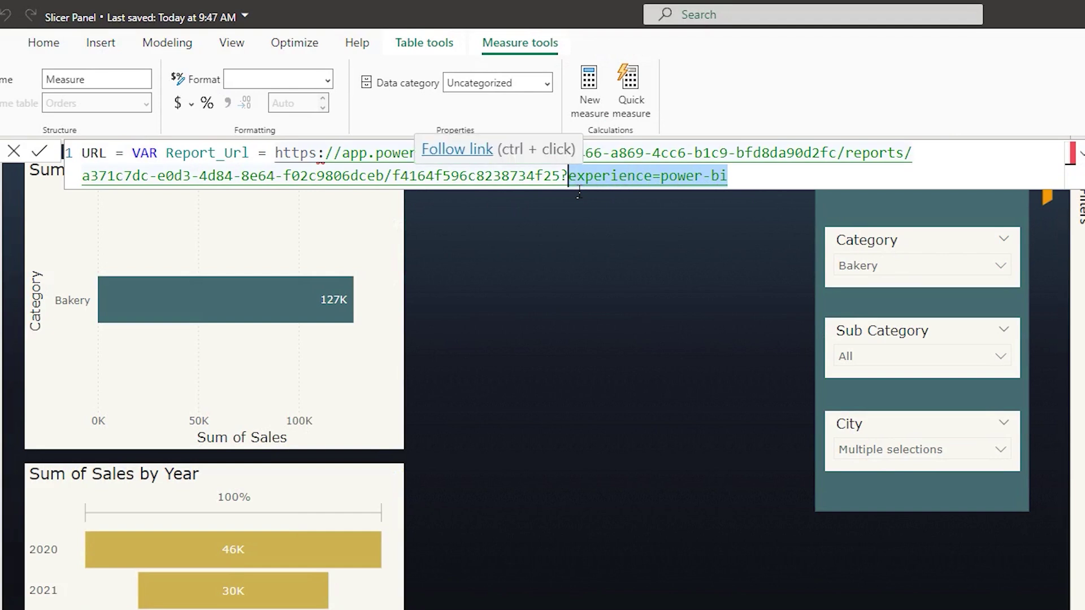
key(BackSpace)
key(BackSpace)
text(")
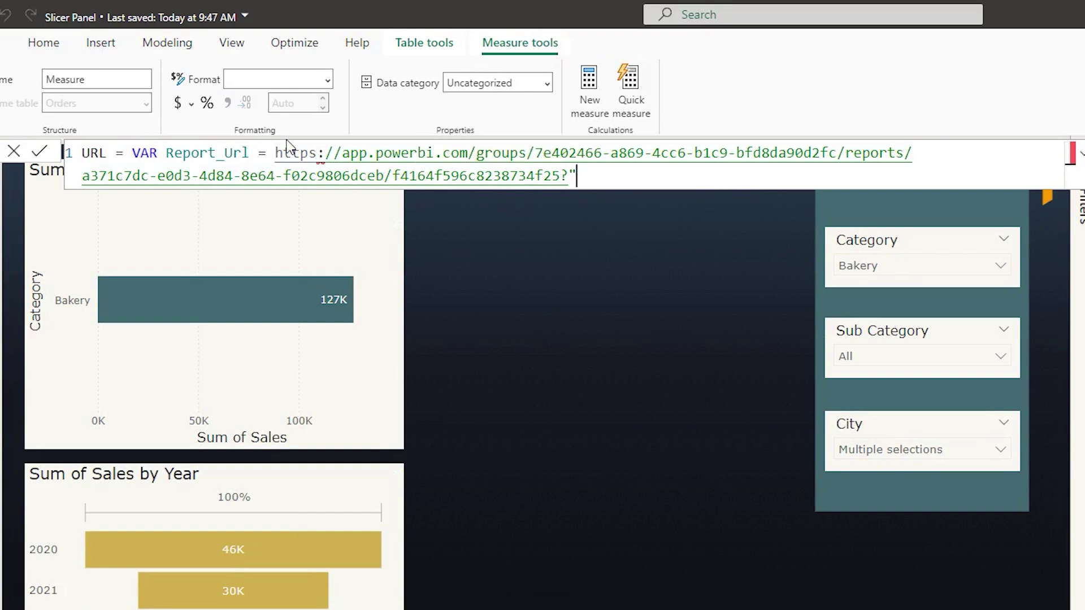
click(282, 157)
text(")
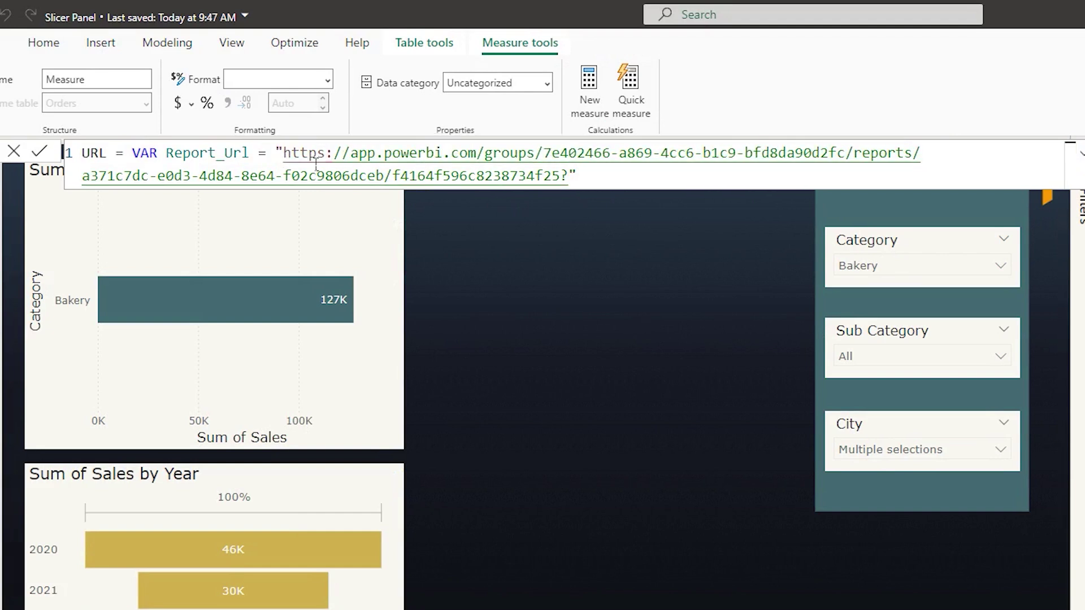
On a new line below, begin the VAR Filter_Category variable.
click(625, 182)
key(shift+Return)
key(shift+Return)
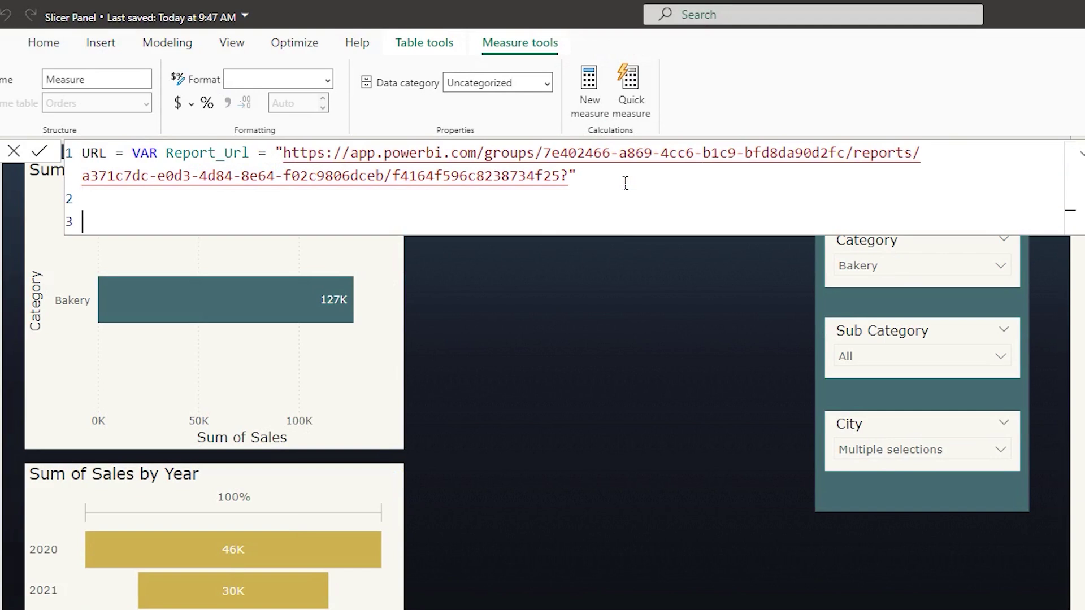
text(VAR Filter)
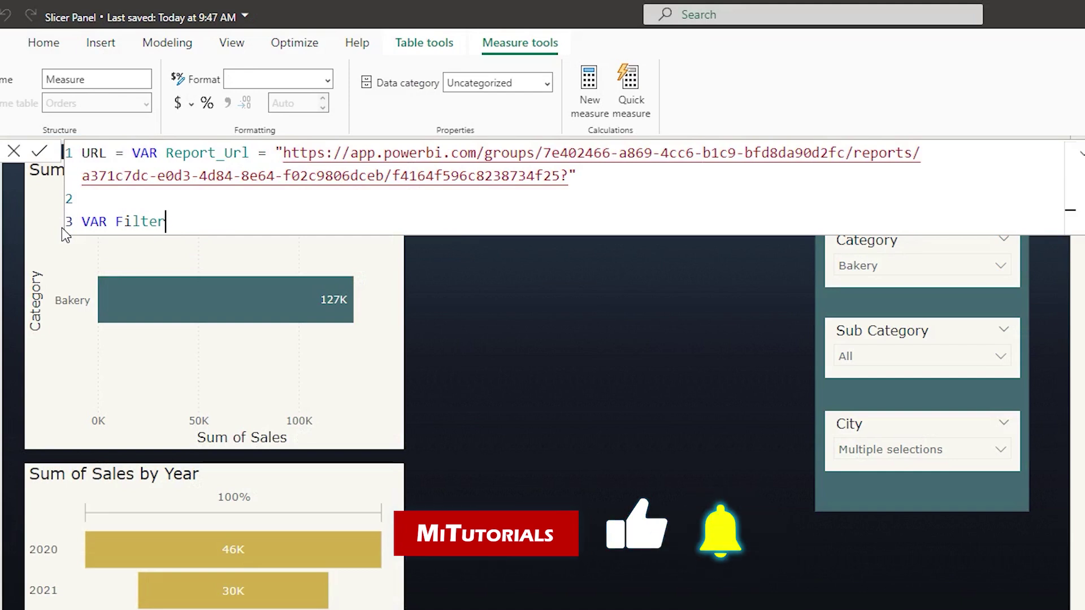
text(_Catego)
Complete Filter_Category = "filter=orders/category in " and start line four with VAR Filter_City.
text(ry )
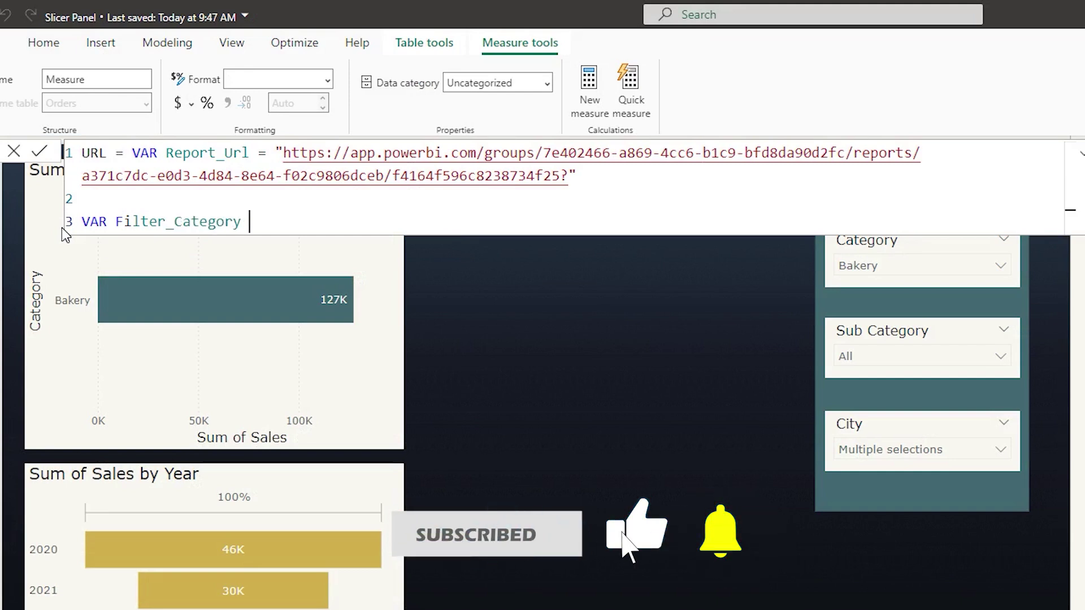
text(= "filte)
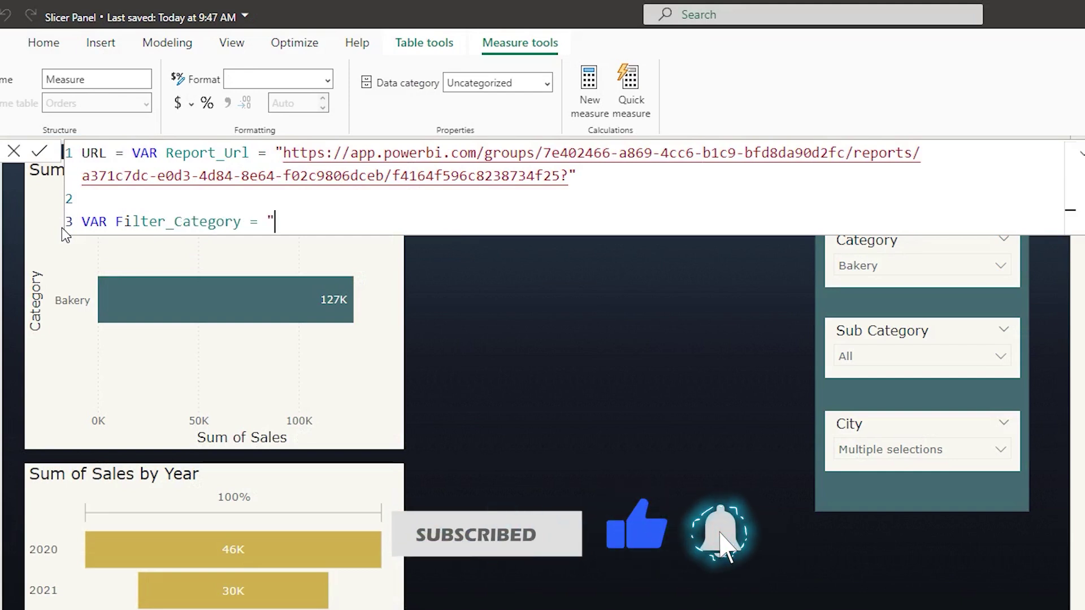
text(r)
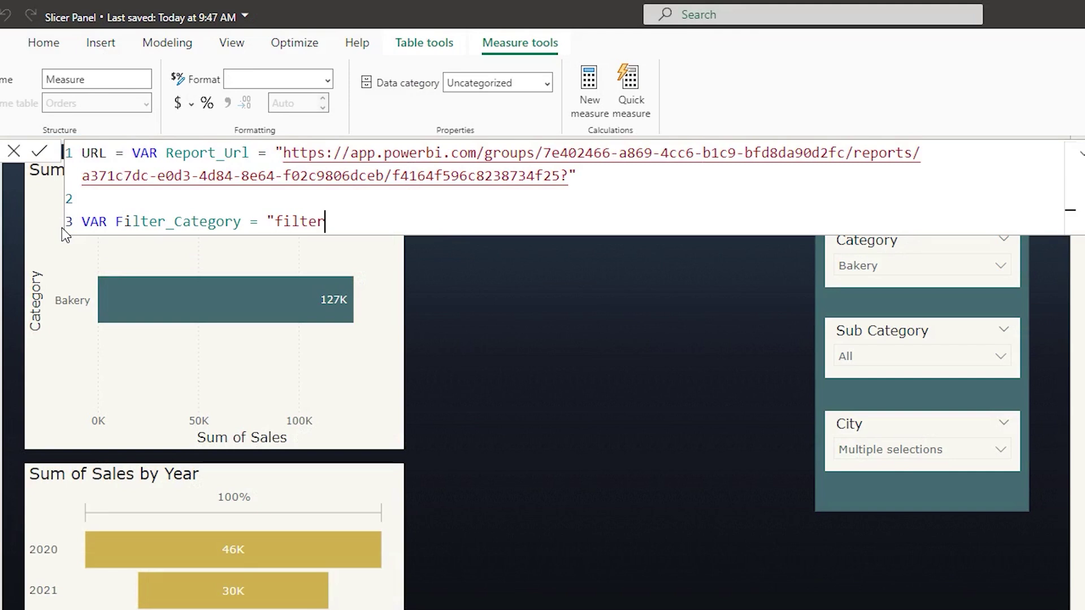
text(=ord)
text(ers)
text(/)
text(categ)
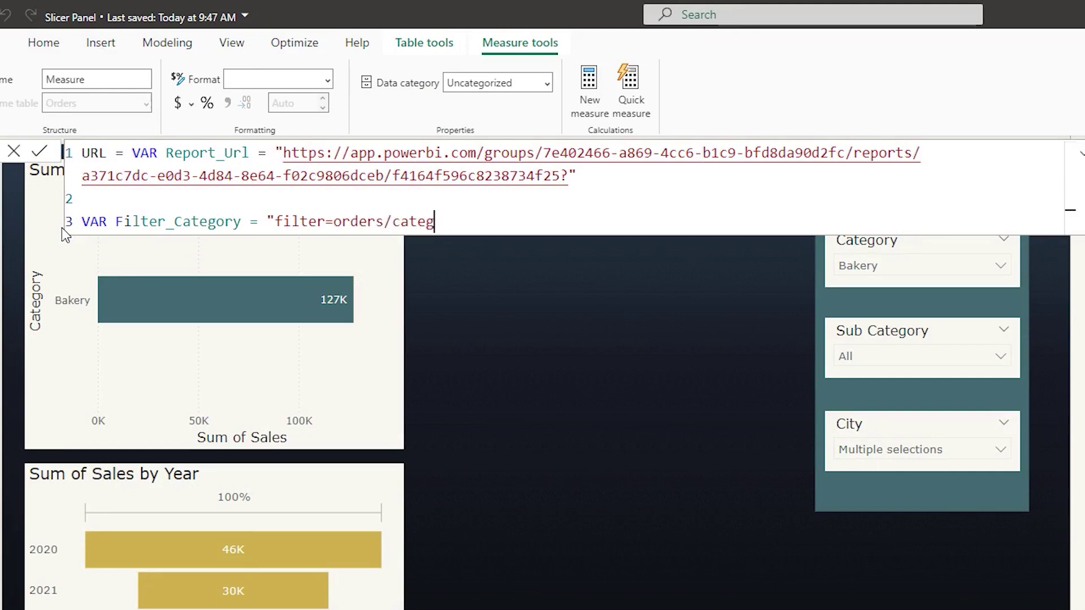
text(ory i)
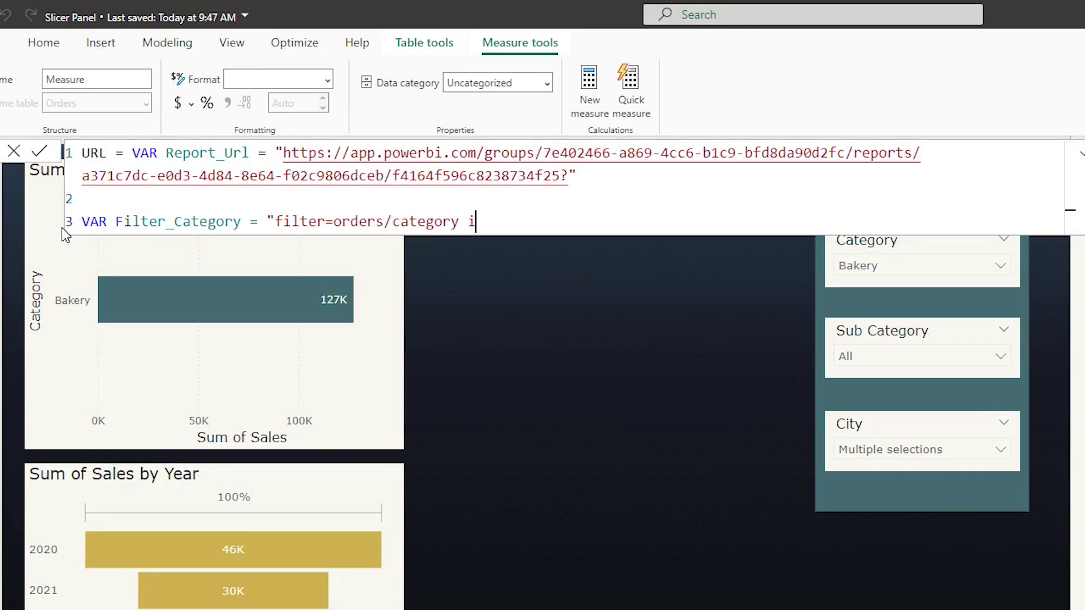
text(n ")
drag(501, 223, 277, 227)
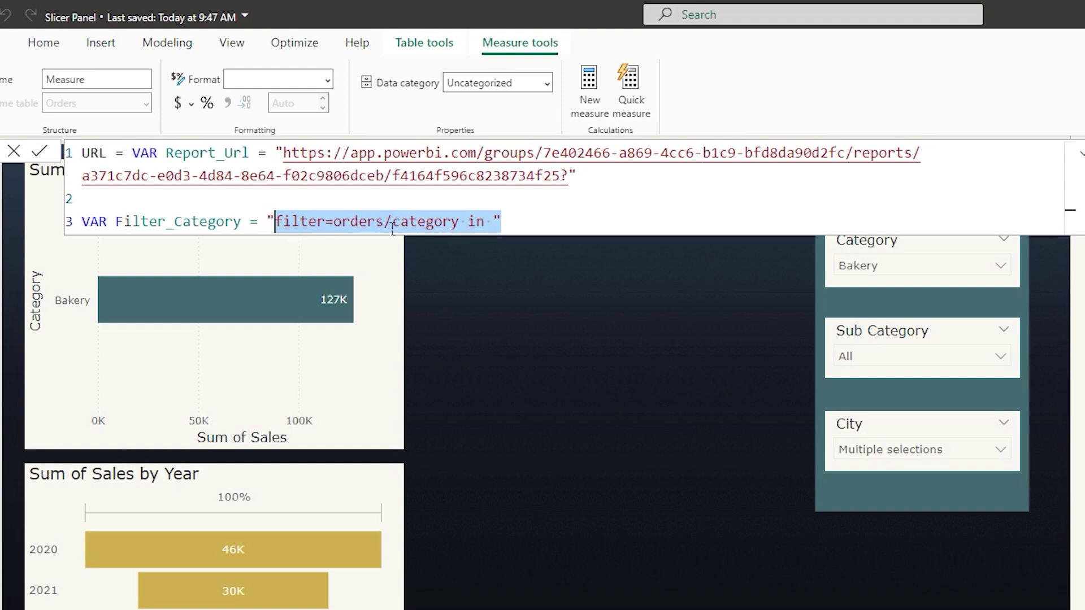
click(523, 232)
key(shift+Return)
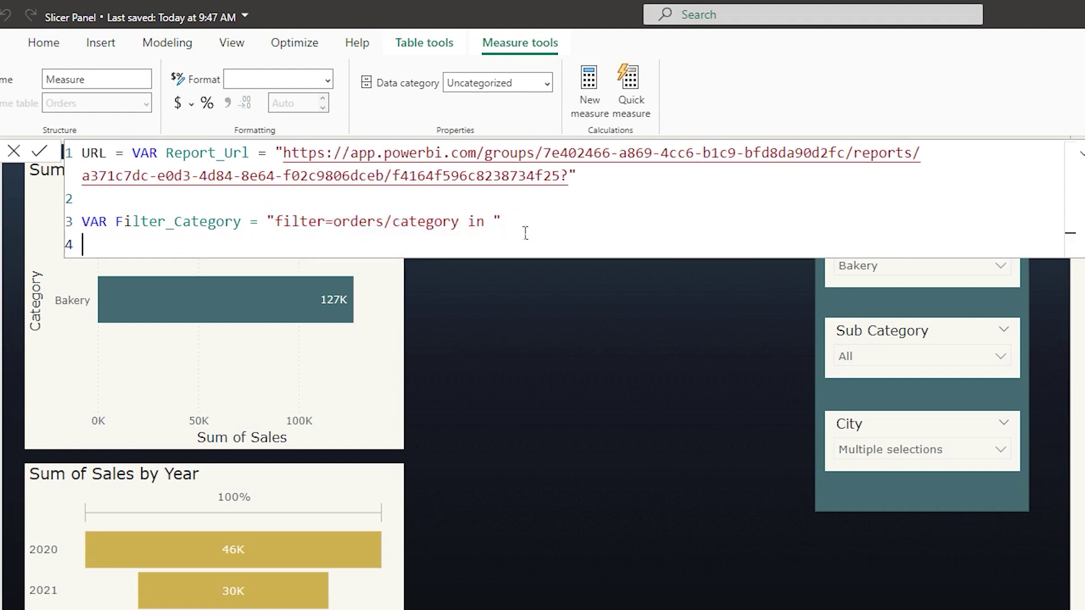
text(VAR Filter_City =)
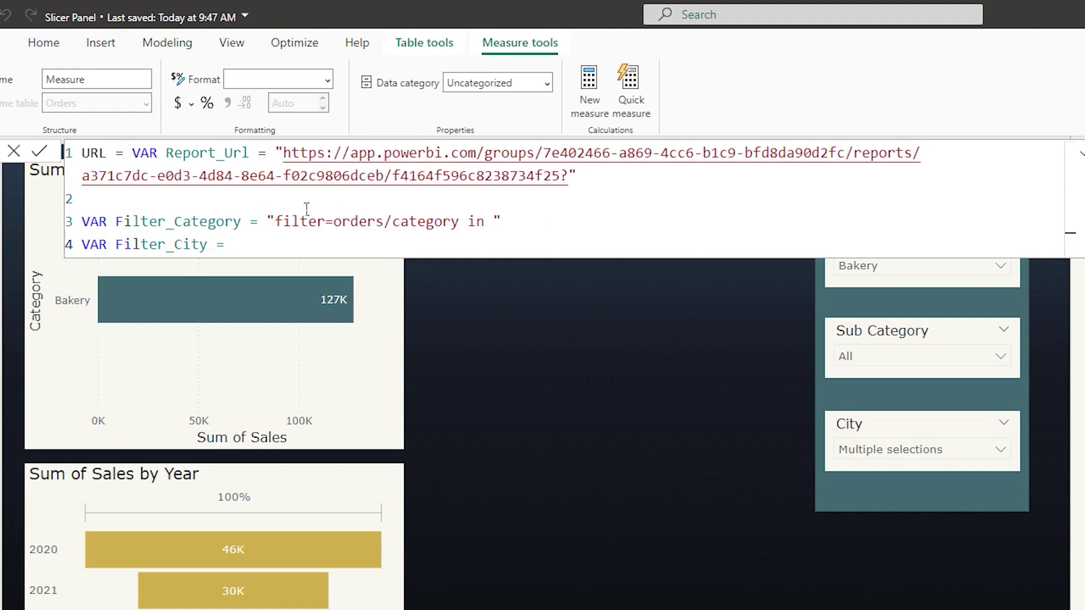
Set Filter_City to " and Orders/City in " and add a Return line below it.
drag(326, 233, 286, 233)
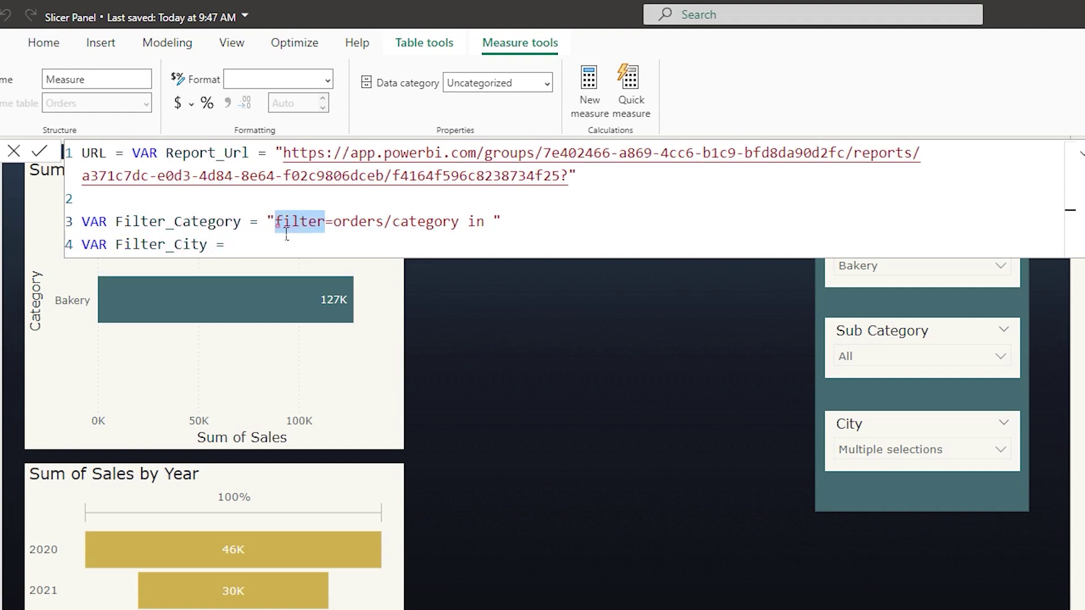
click(250, 249)
text(" )
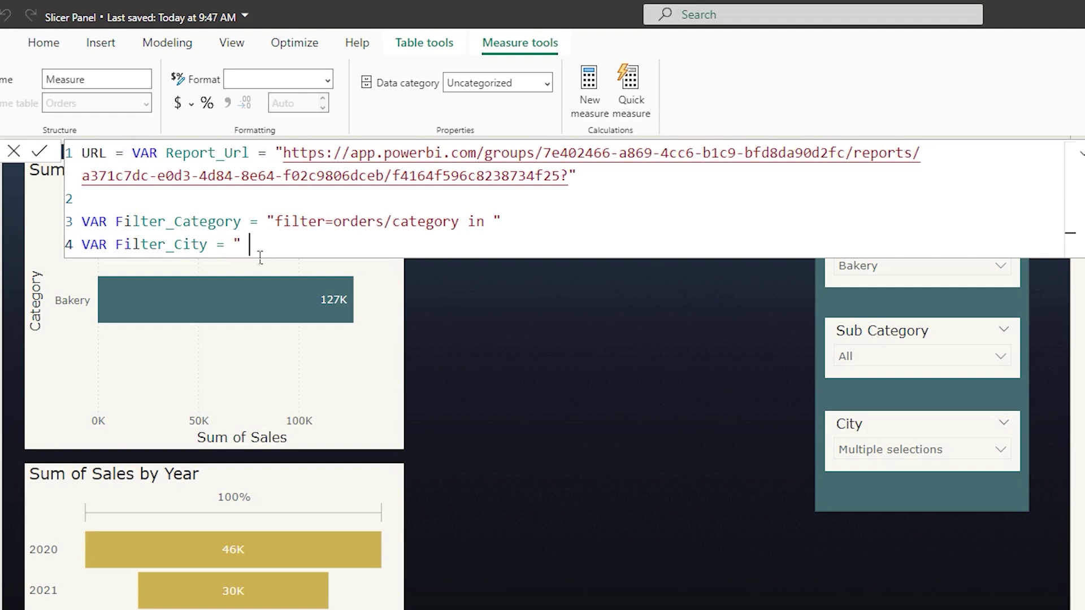
text(and Orders/Ci)
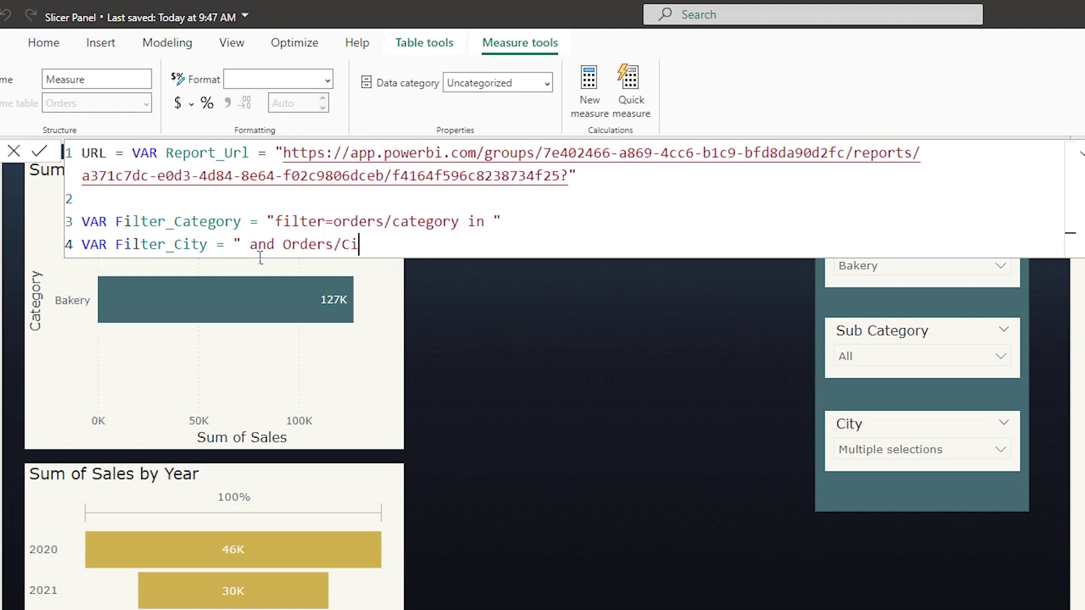
text(ty in ")
key(shift+Return)
key(shift+Return)
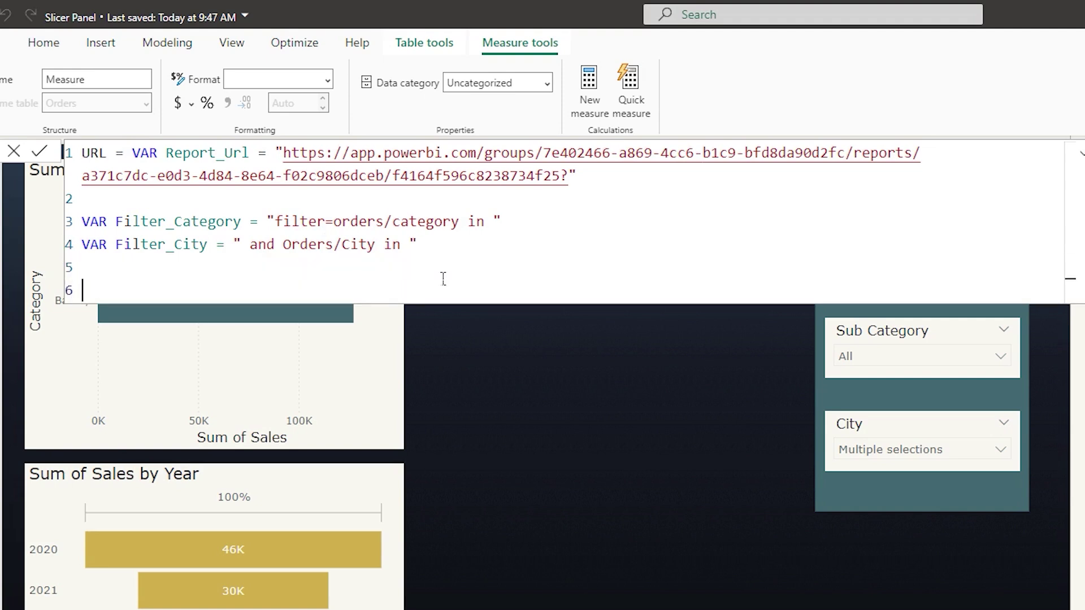
text(Return)
key(shift+Return)
key(shift+Return)
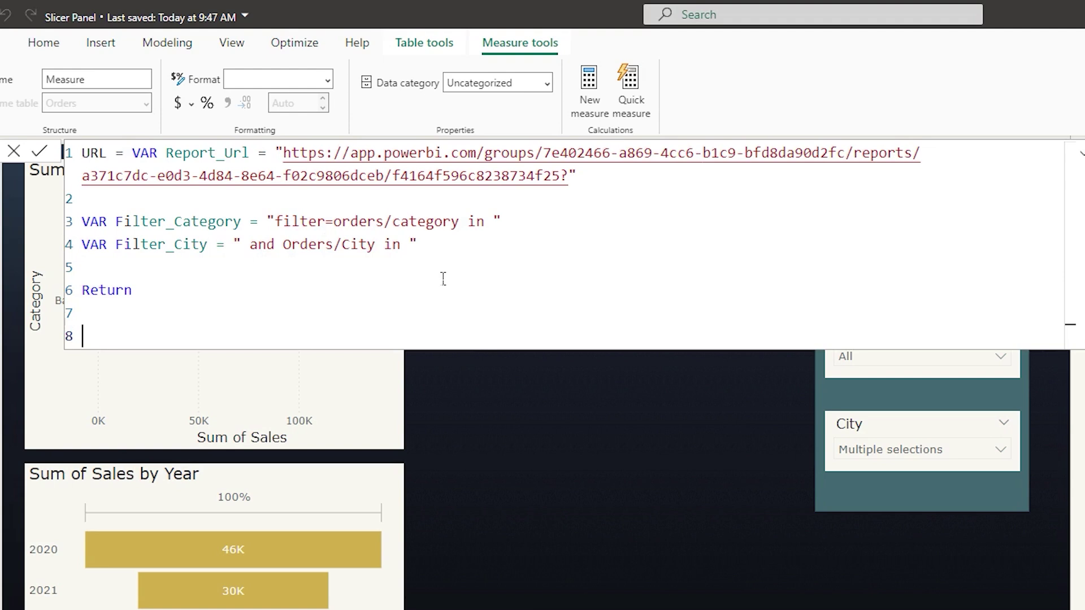
Make the URL measure return Report_Url & Filter_Category & [Category_Selection].
text(Report)
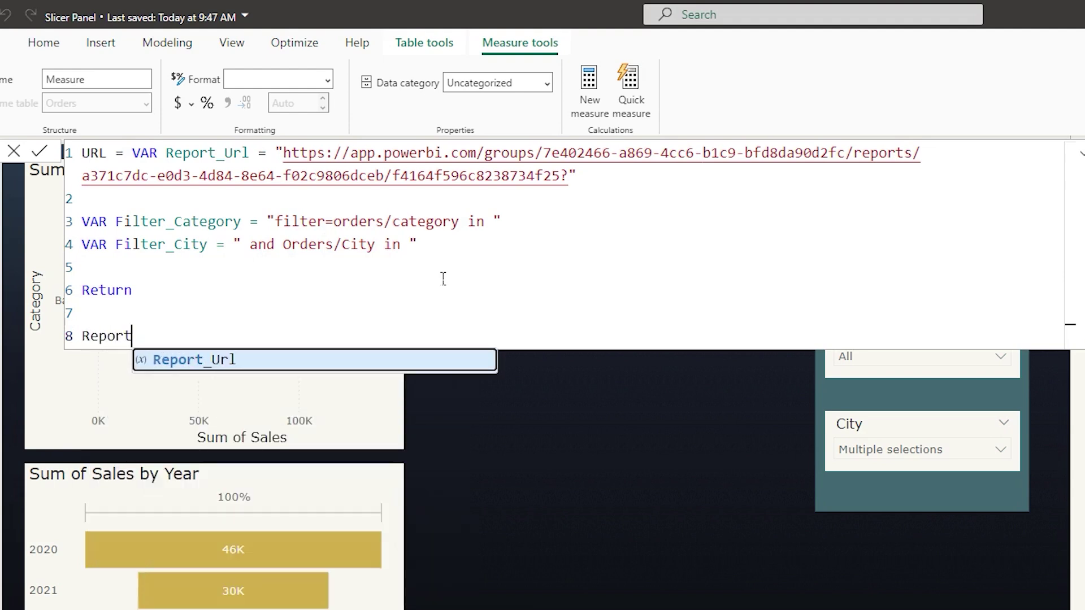
text(_Url & )
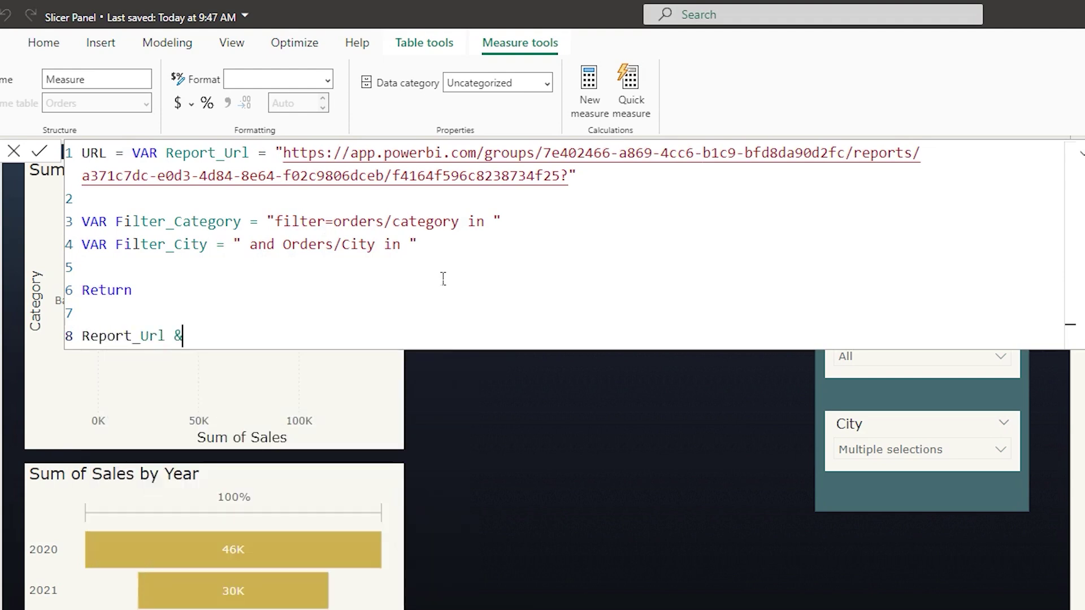
text(Fil)
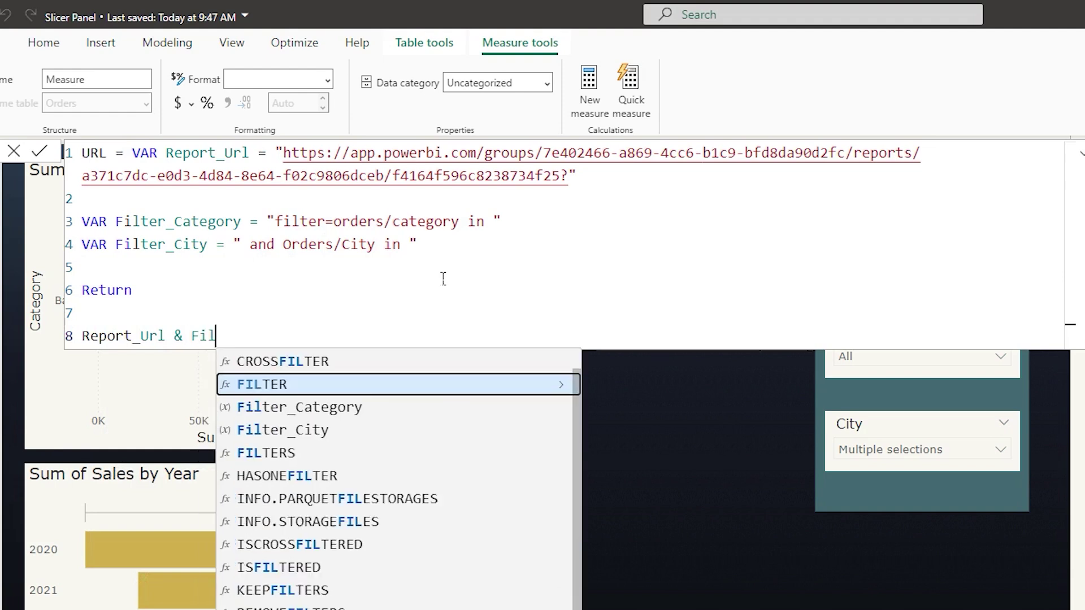
key(Down)
key(Tab)
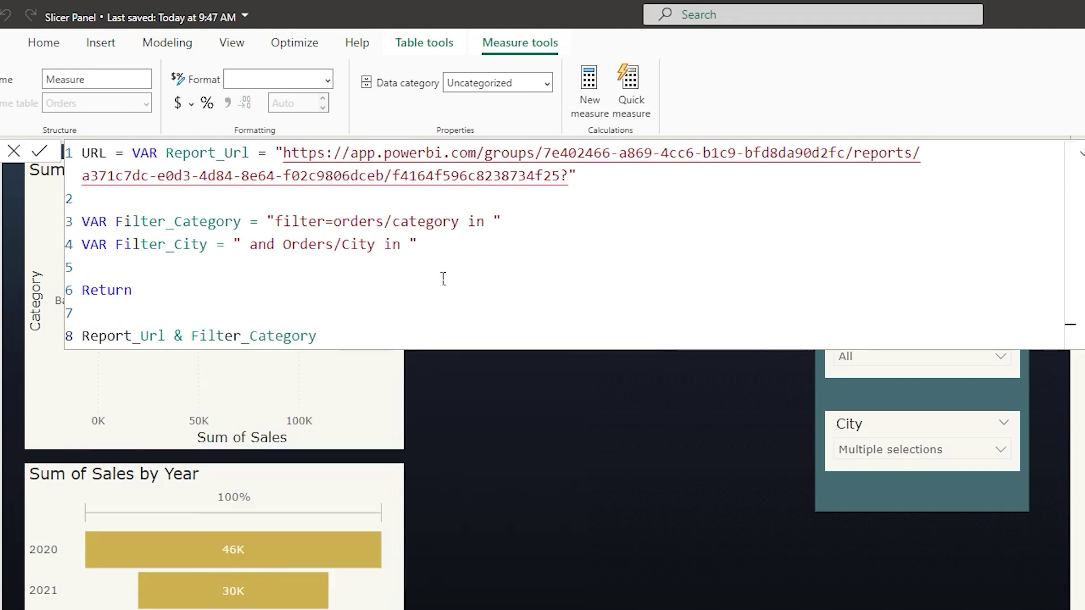
text(&)
text(Se)
key(BackSpace)
key(BackSpace)
text(Cate)
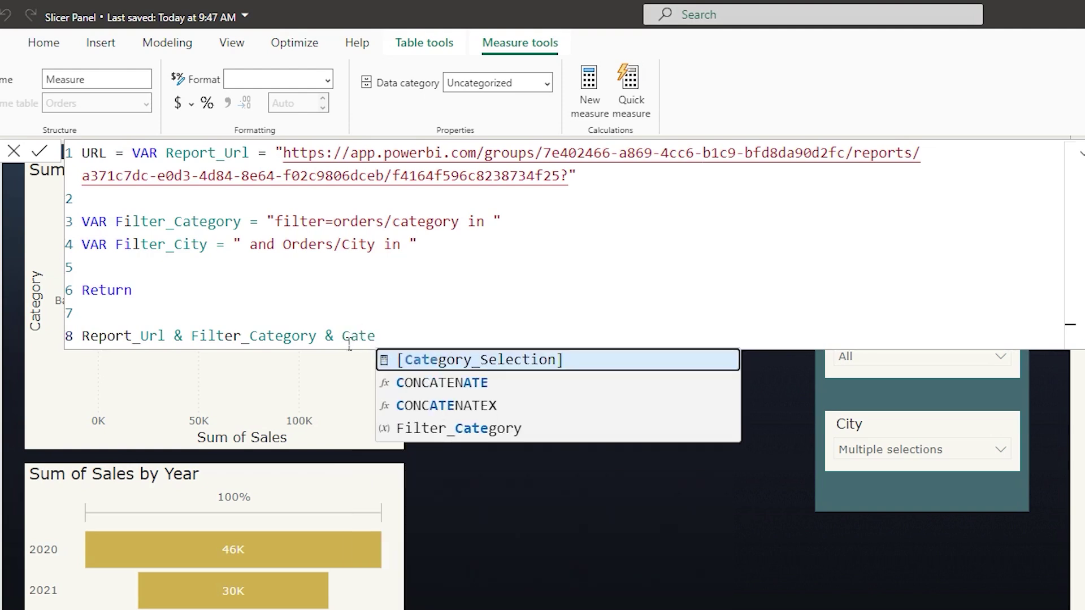
key(Tab)
Commit the URL measure and add it to the report page as a card.
key(Return)
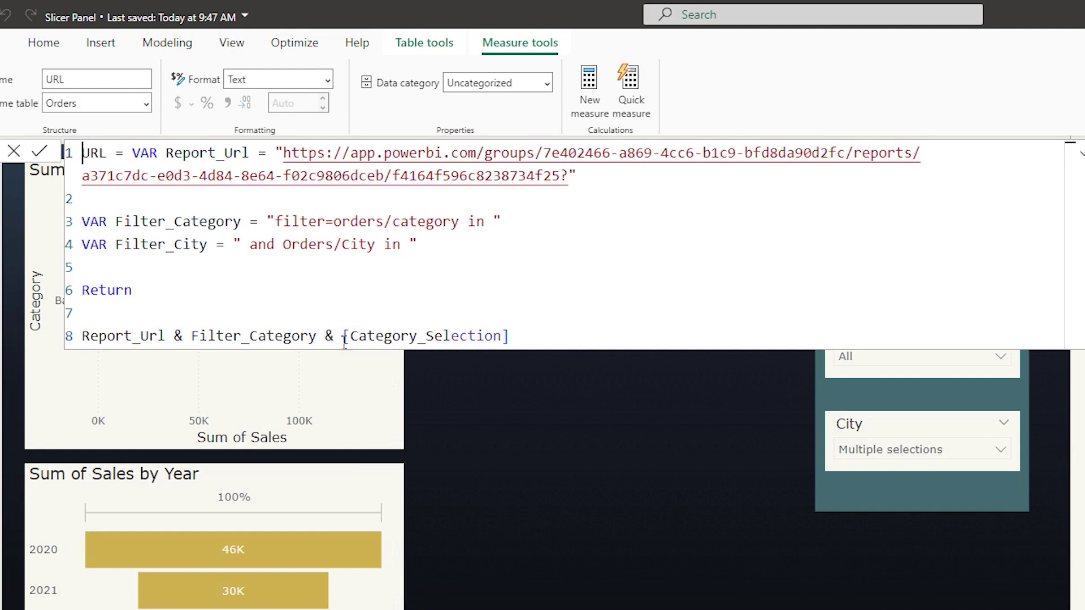
click(13, 151)
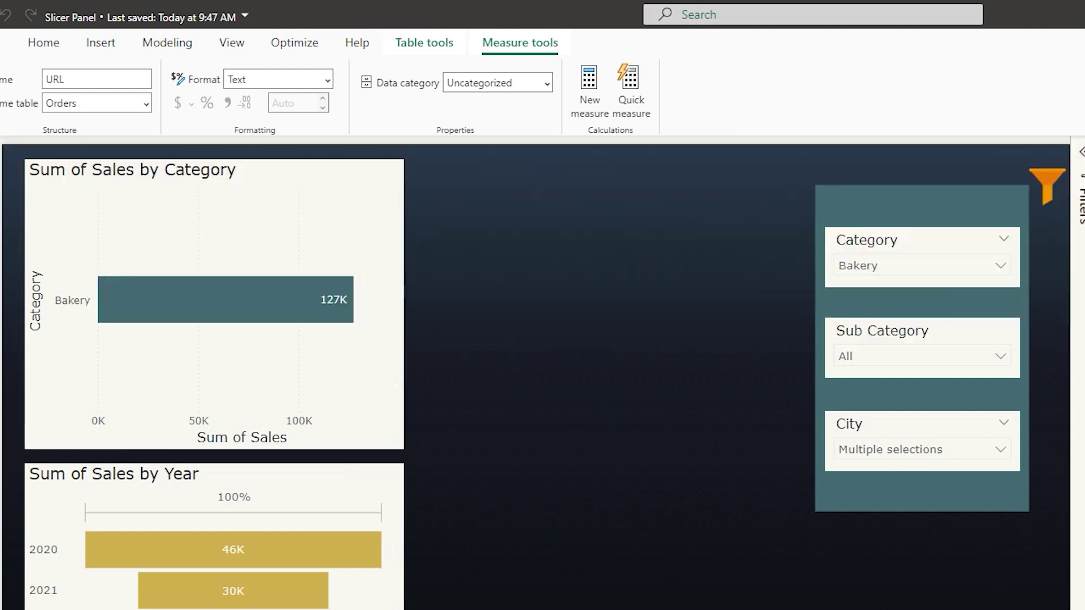
drag(960, 599, 662, 562)
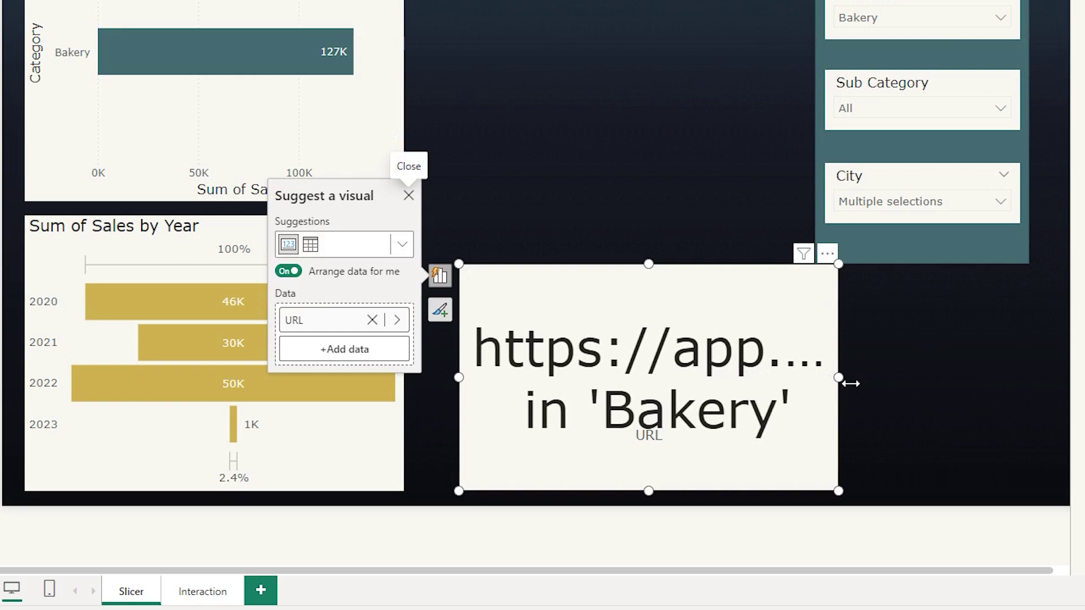
Widen the URL card to near full page width and shift it up-left so the whole link ending in 'Bakery' shows.
drag(839, 609, 1070, 609)
drag(629, 322, 555, 259)
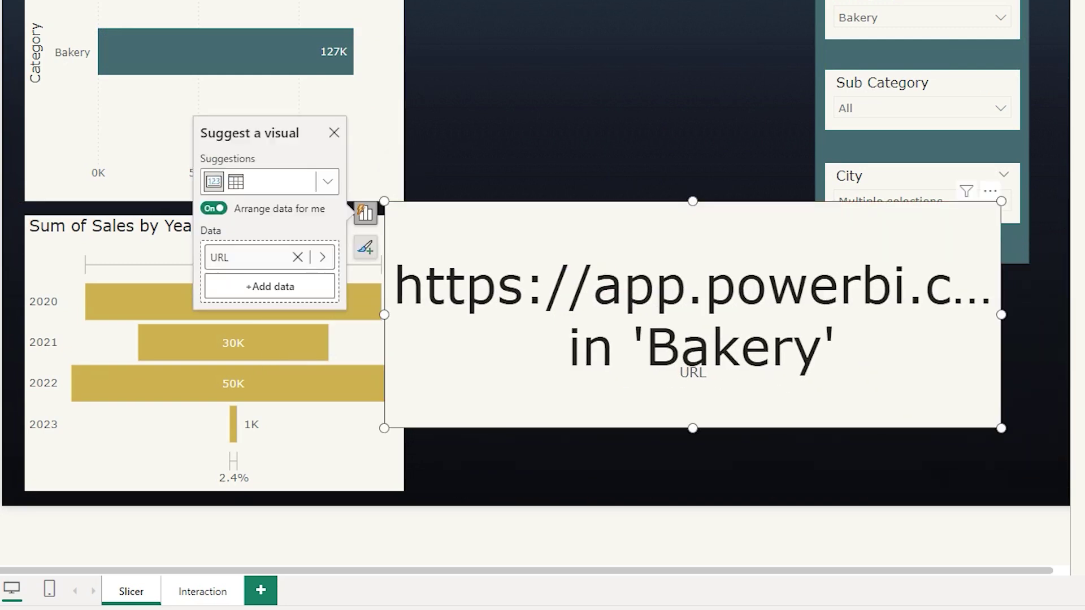
drag(979, 319, 837, 287)
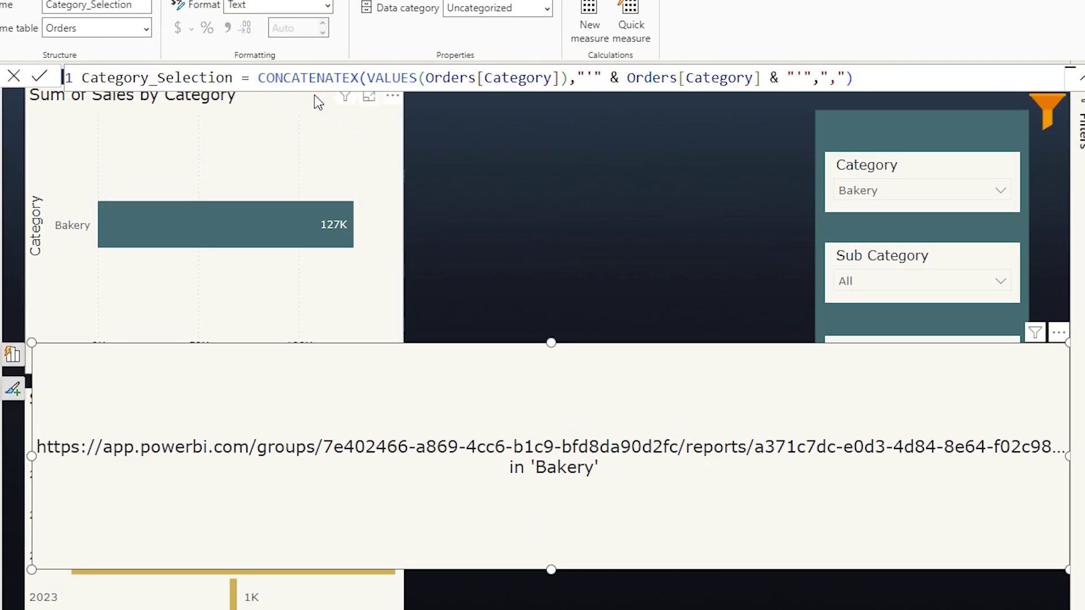
Wrap the Category_Selection CONCATENATEX result in "(" and ")" so the link ends in ('Bakery').
click(268, 91)
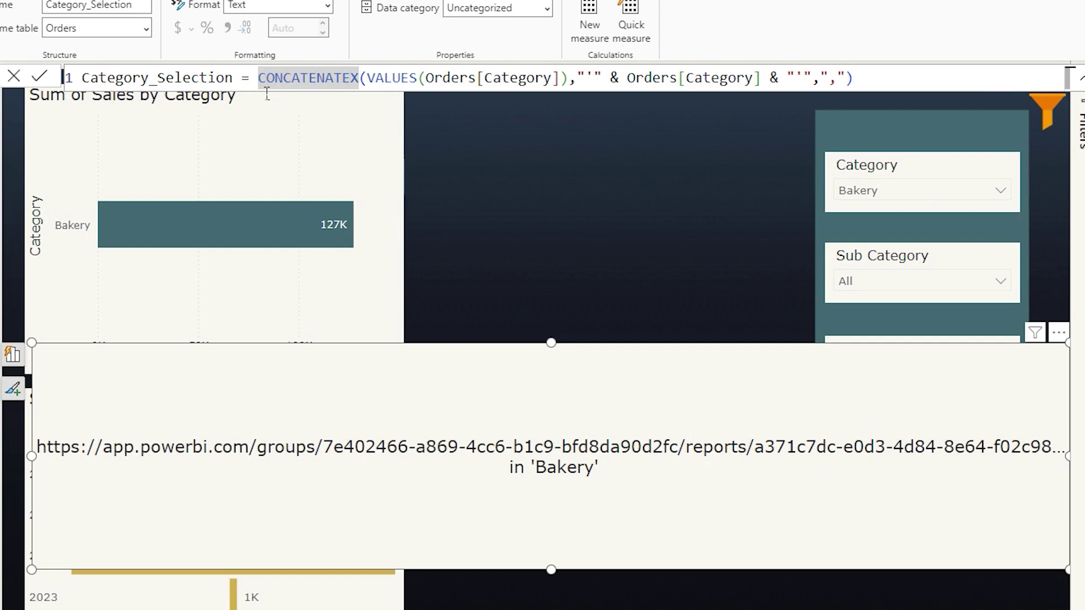
text(")
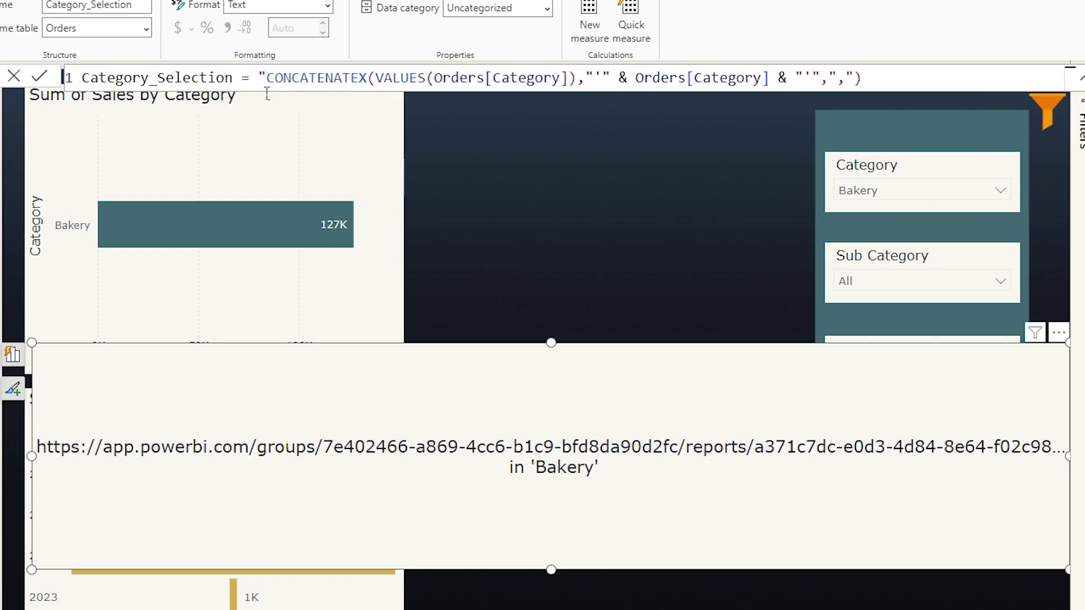
text((" &)
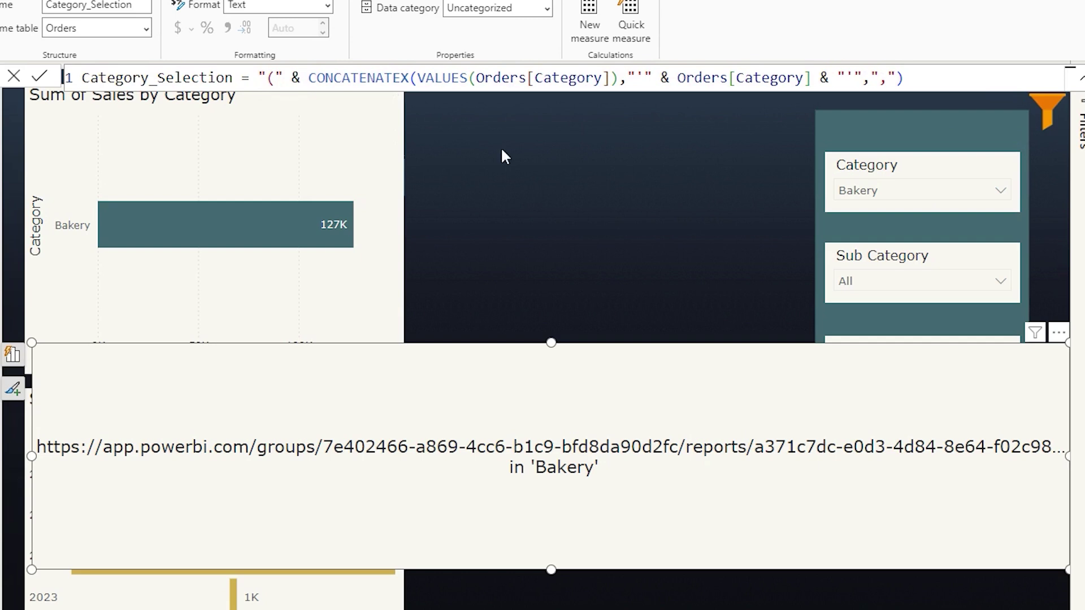
click(920, 78)
text(& ")")
key(Return)
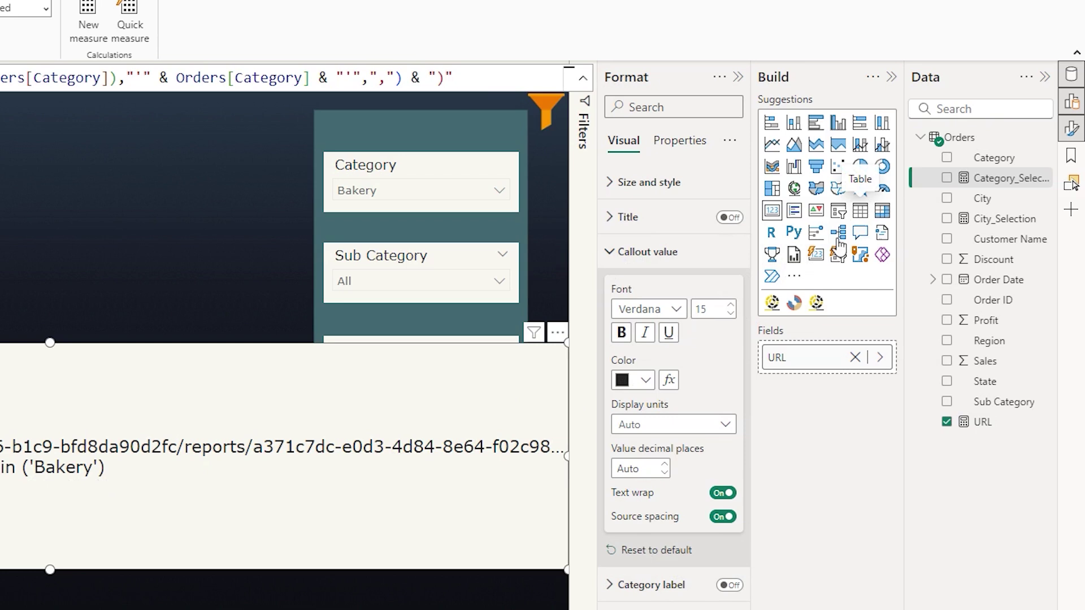
Show the URL measure in a table as a Web URL and open its Bakery-filtered link in the browser.
click(1042, 211)
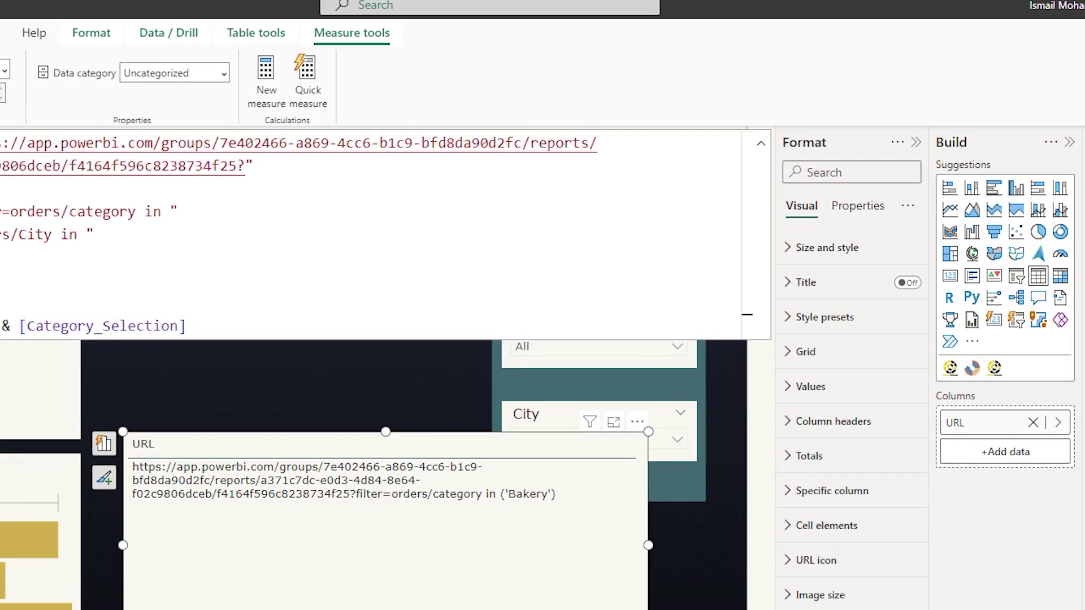
click(422, 74)
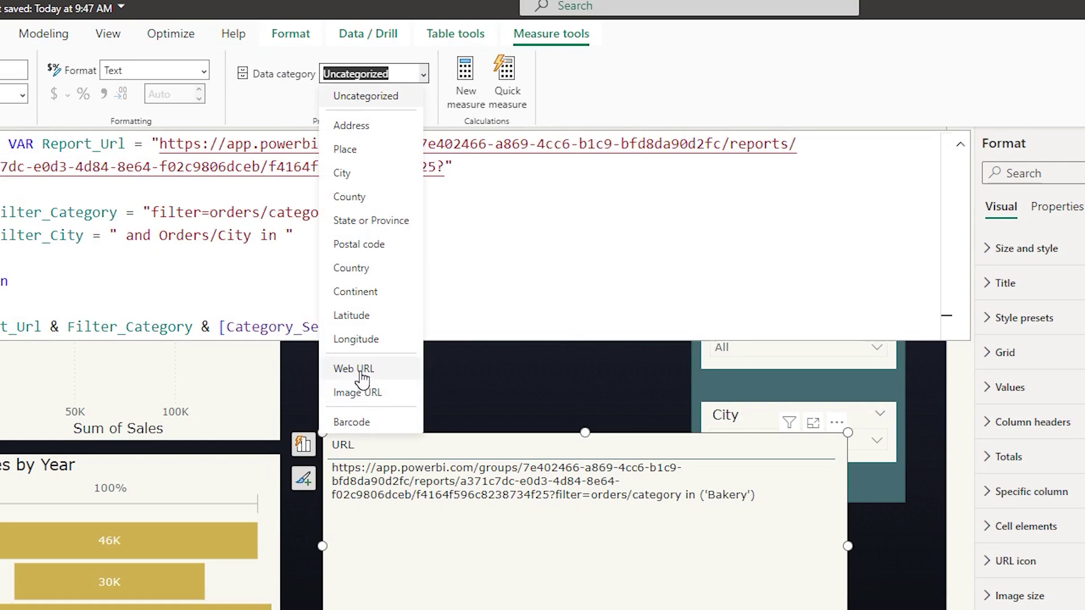
click(354, 369)
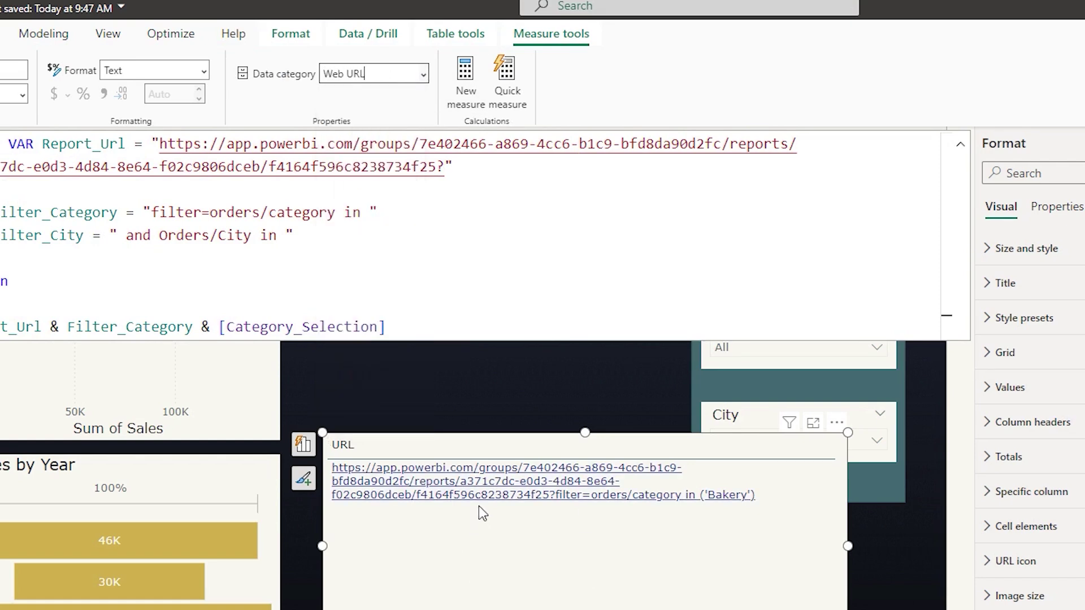
click(480, 509)
click(531, 496)
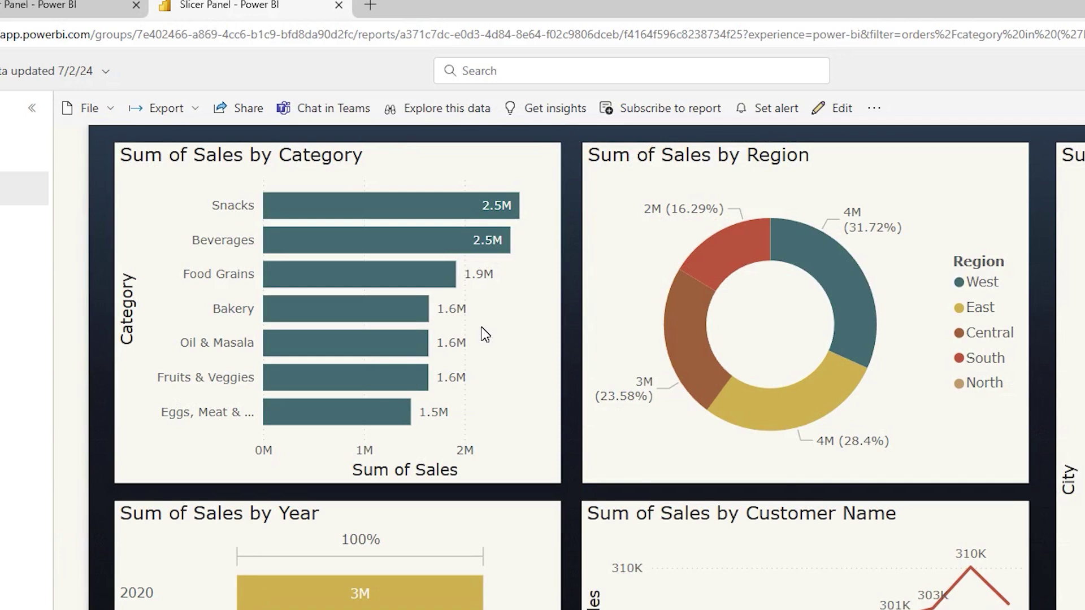
Back in Power BI Desktop, capitalise the Filter_Category text from 'orders/category' to 'Orders/Category'.
key(alt+Tab)
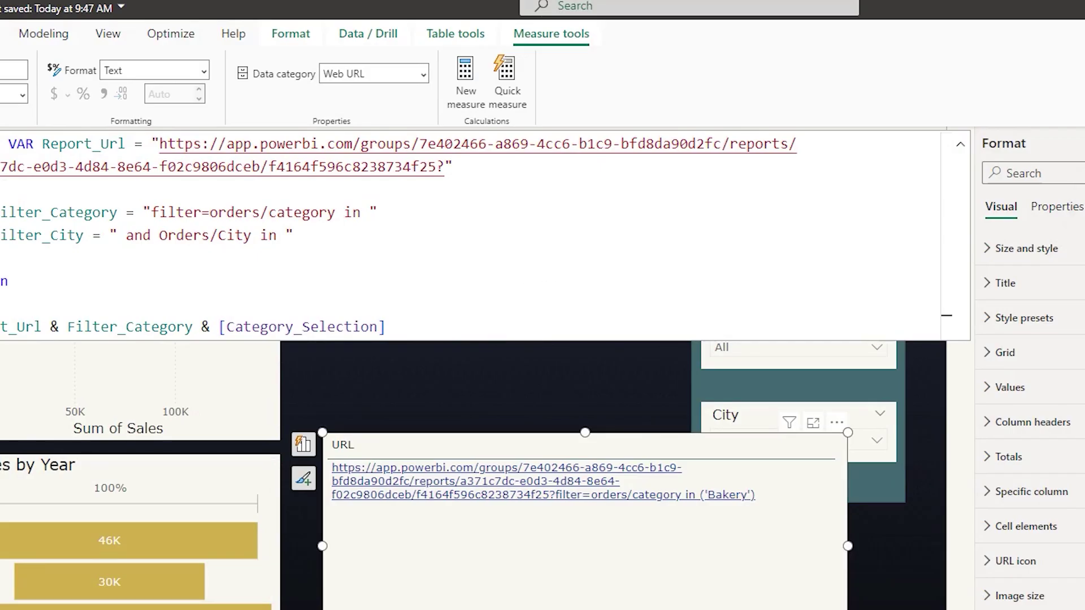
click(216, 212)
key(BackSpace)
text(O)
click(277, 213)
key(BackSpace)
text(C)
Test the corrected link, then append & Filter_City & [City_Selection] to line 8 of the URL measure.
click(562, 494)
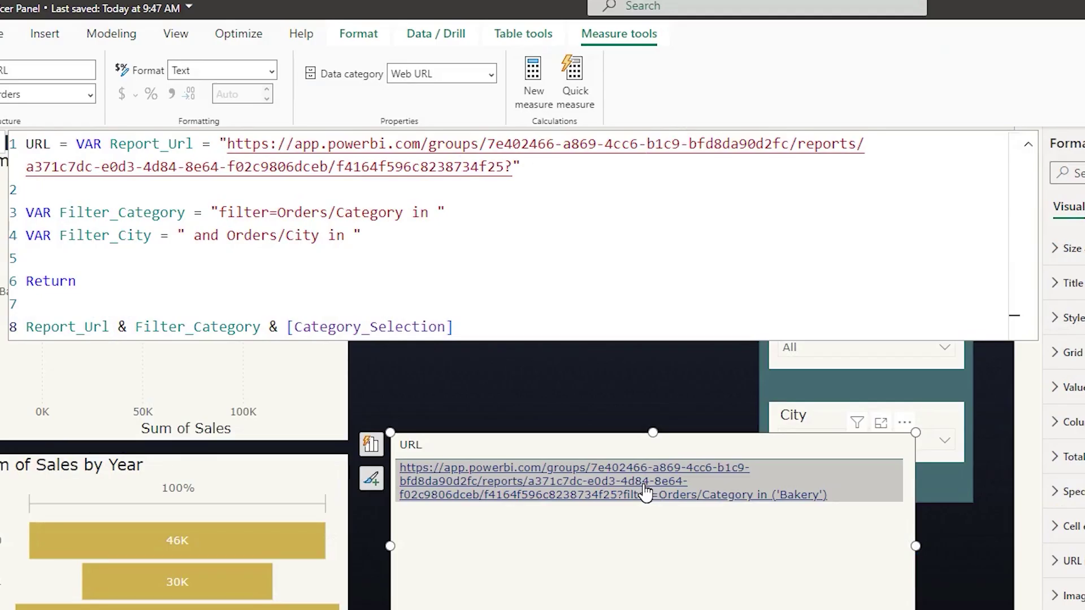
click(502, 337)
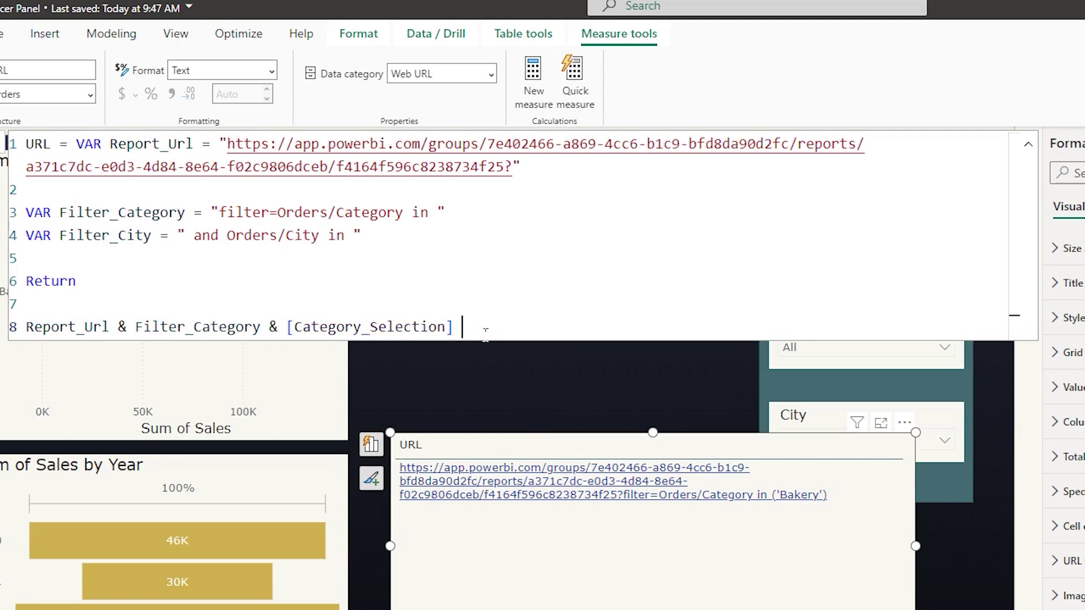
text(& )
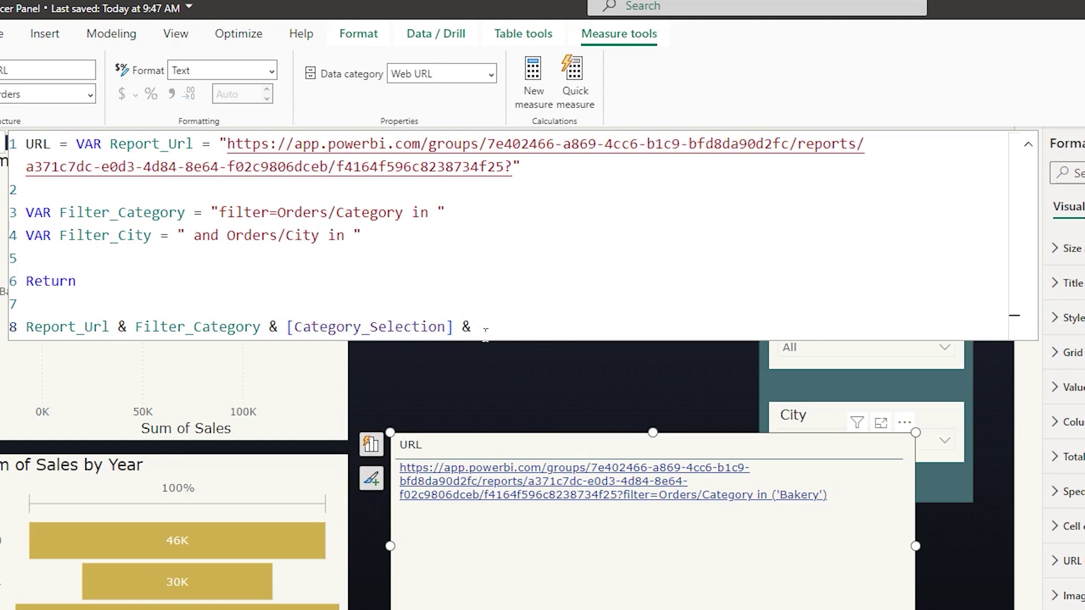
text(filter)
key(Down)
key(Down)
key(Tab)
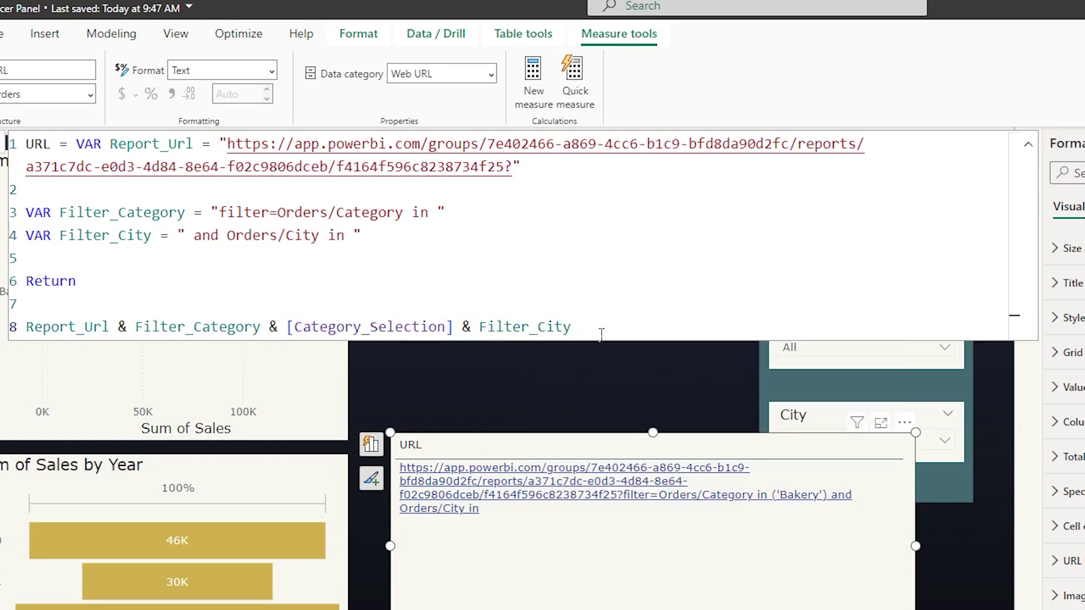
text(& ci)
key(Tab)
key(Return)
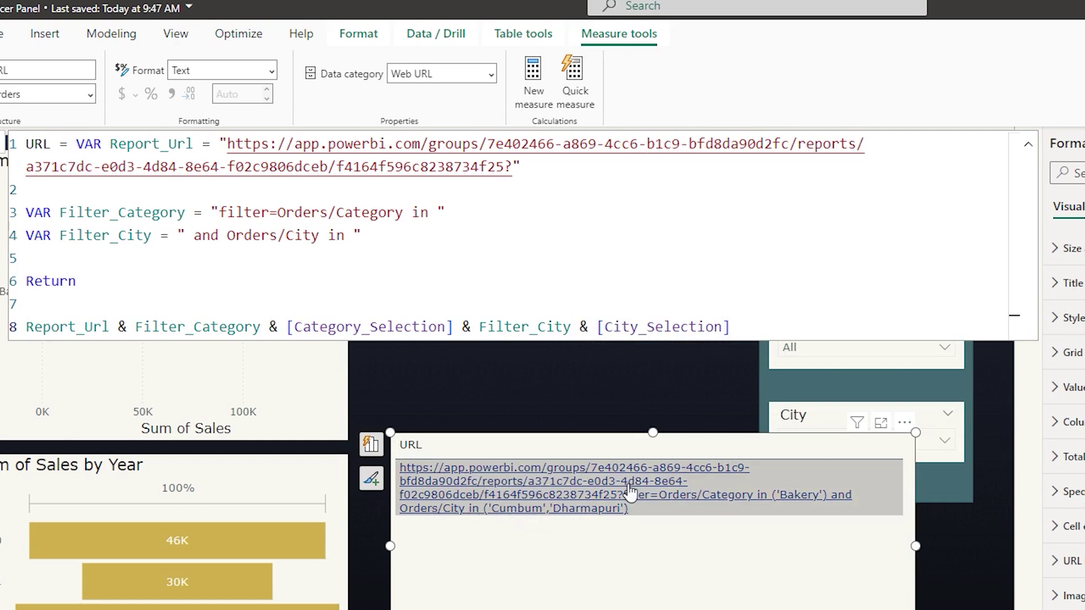
Select Beverages and Snacks in the Category slicer and open the updated link in the browser.
click(716, 407)
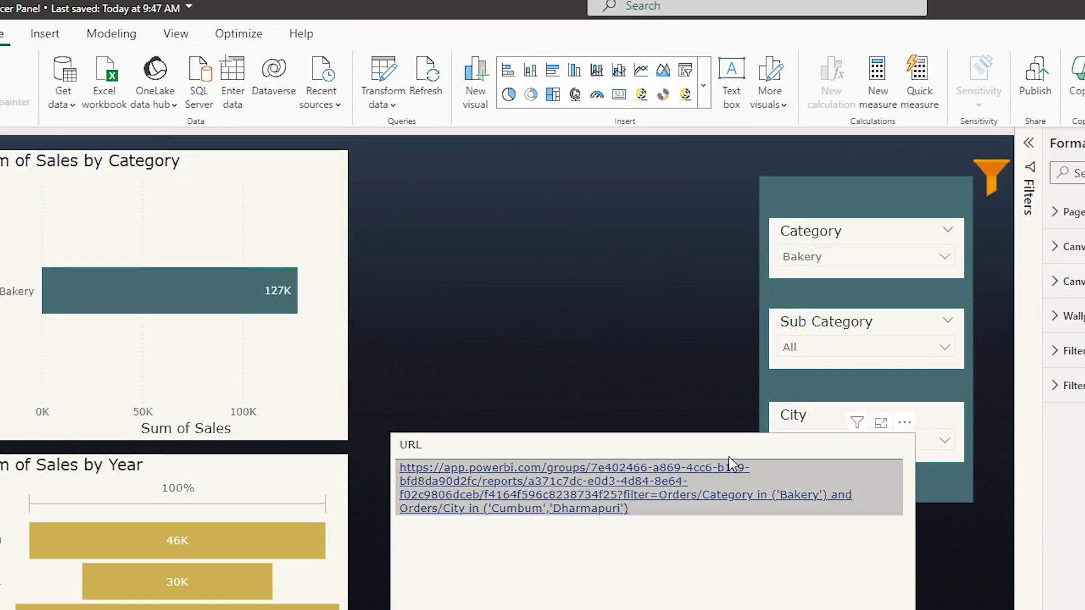
click(715, 492)
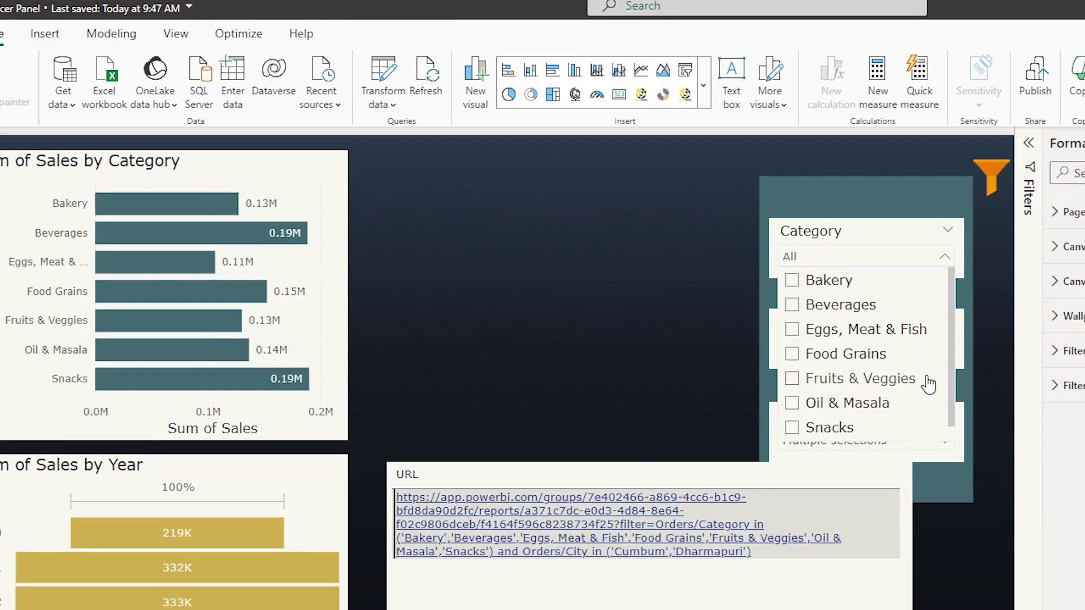
click(831, 306)
click(835, 428)
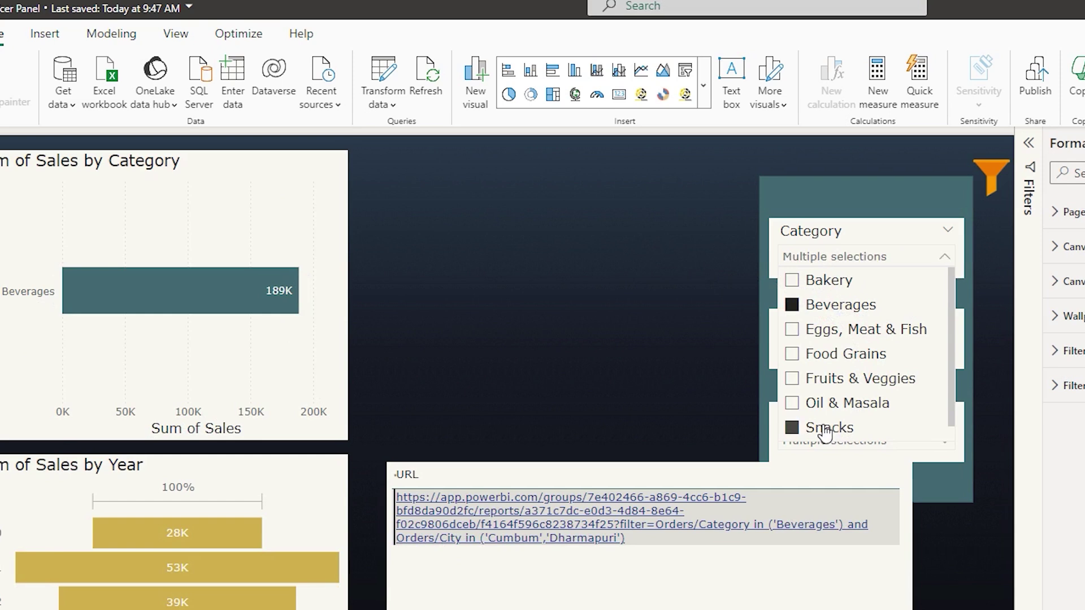
click(622, 546)
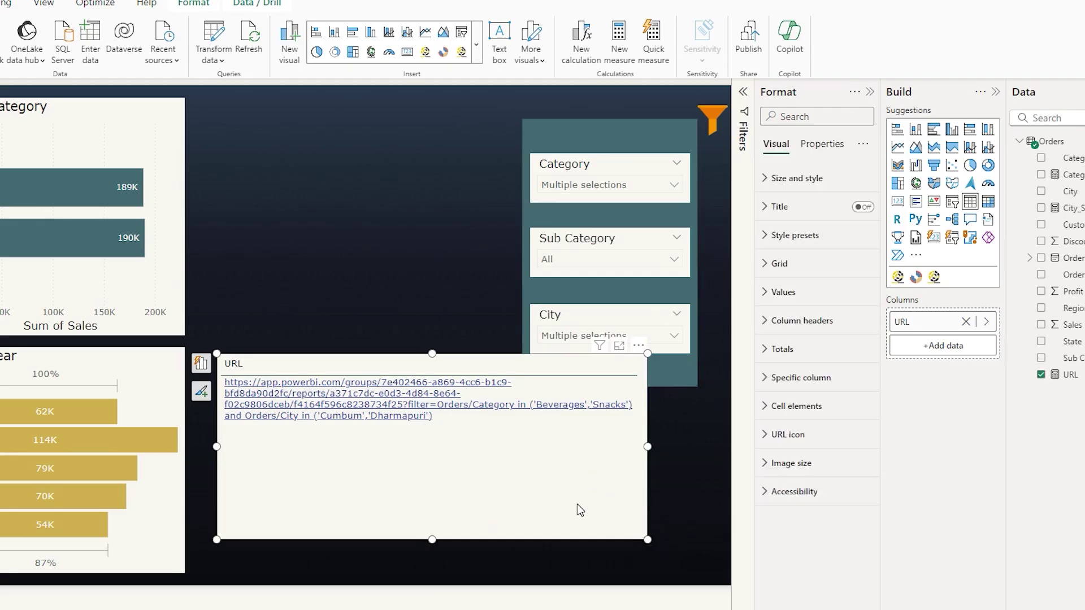
Replace the URL table with a small rounded rectangle placed below the slicers.
key(Delete)
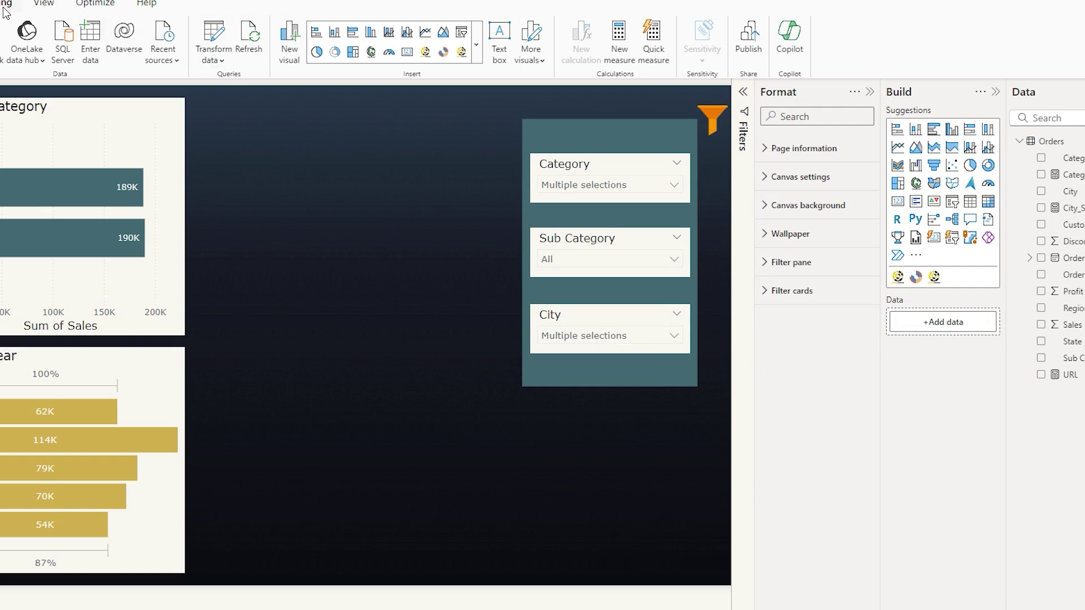
click(2, 2)
click(494, 63)
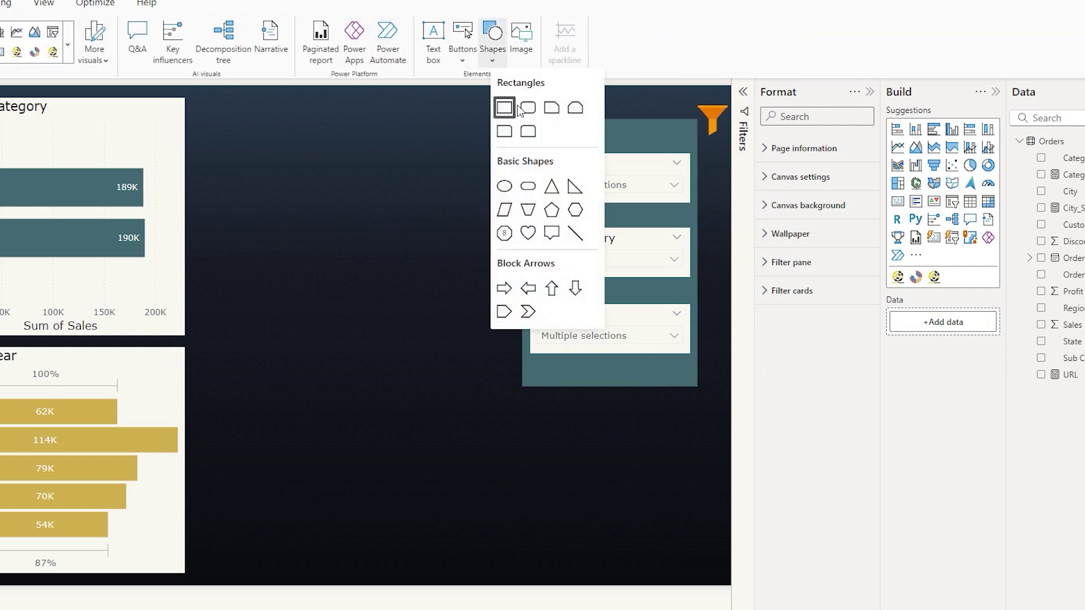
click(528, 108)
drag(378, 250, 506, 453)
key(Escape)
click(498, 353)
drag(341, 350, 592, 437)
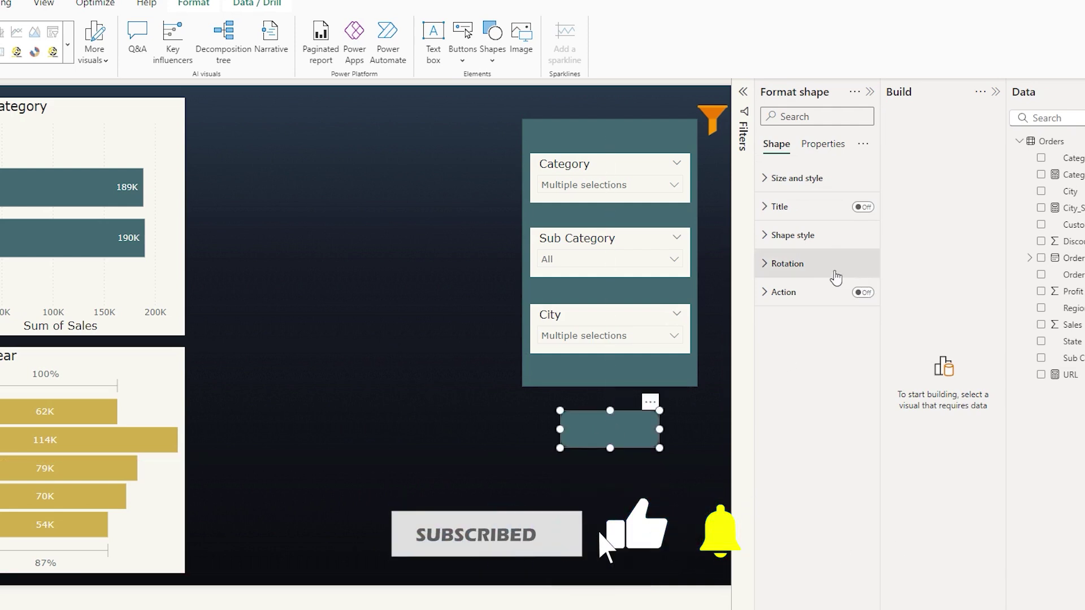
Turn on the shape's action as a Web URL whose address comes from the URL measure.
click(853, 293)
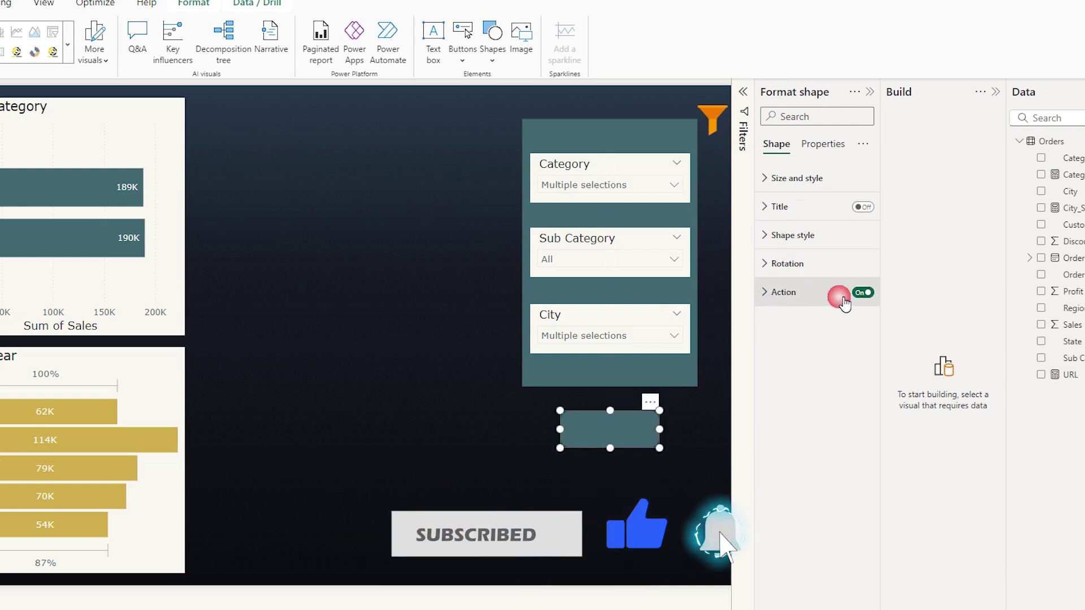
click(768, 294)
click(817, 361)
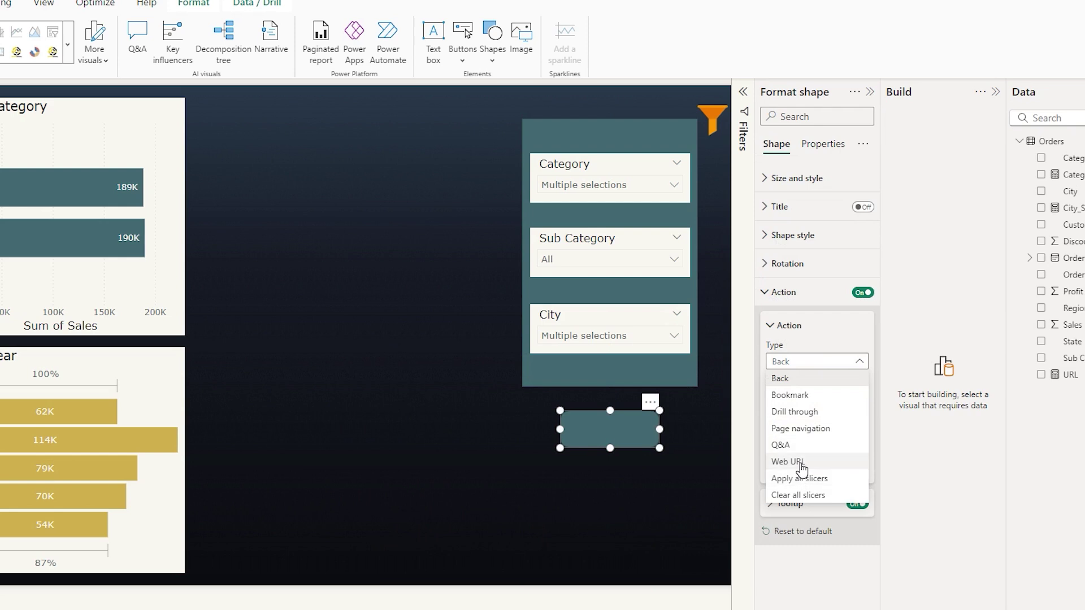
click(798, 460)
click(860, 471)
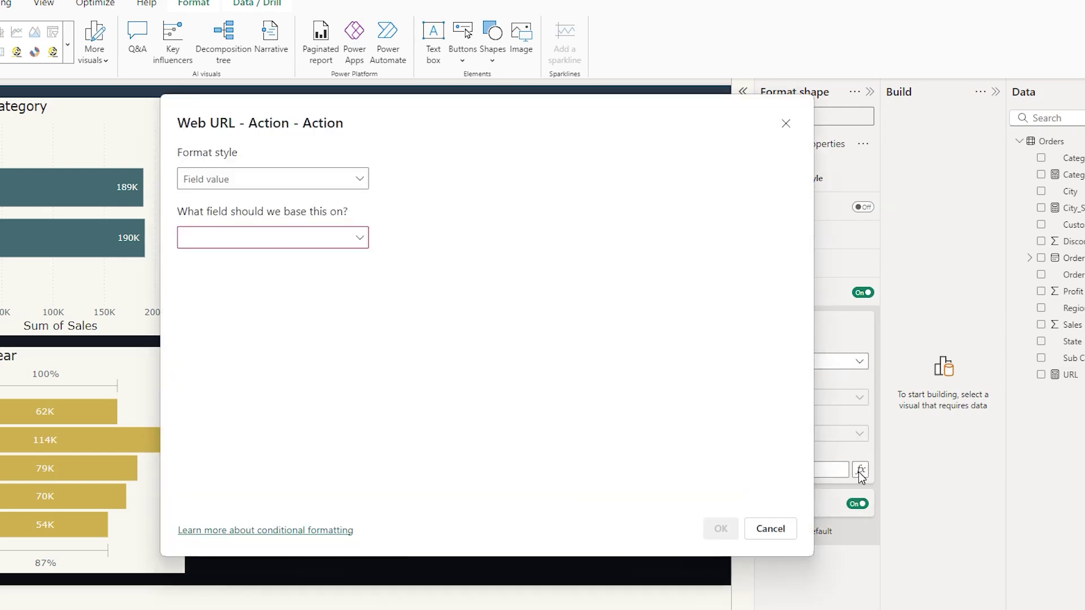
click(343, 238)
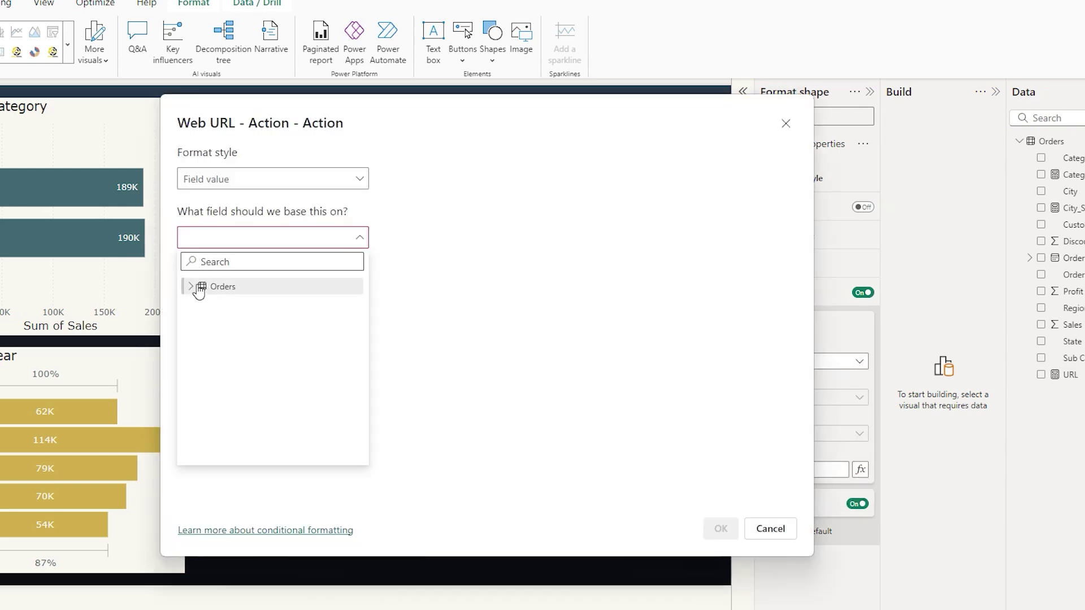
text(url)
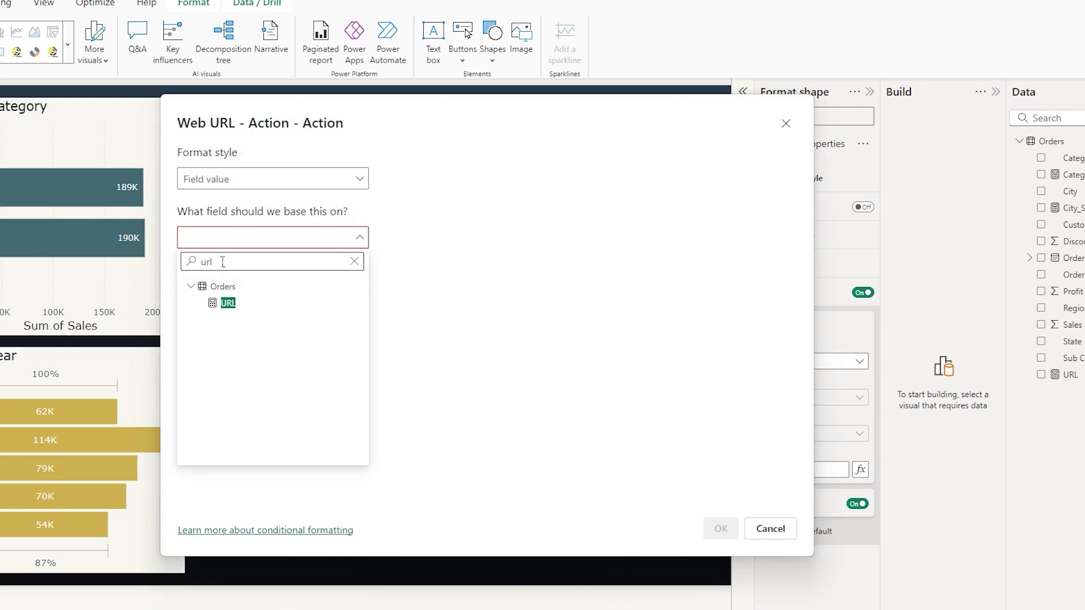
click(228, 304)
Confirm the URL field for the link and fill the shape gold.
click(722, 530)
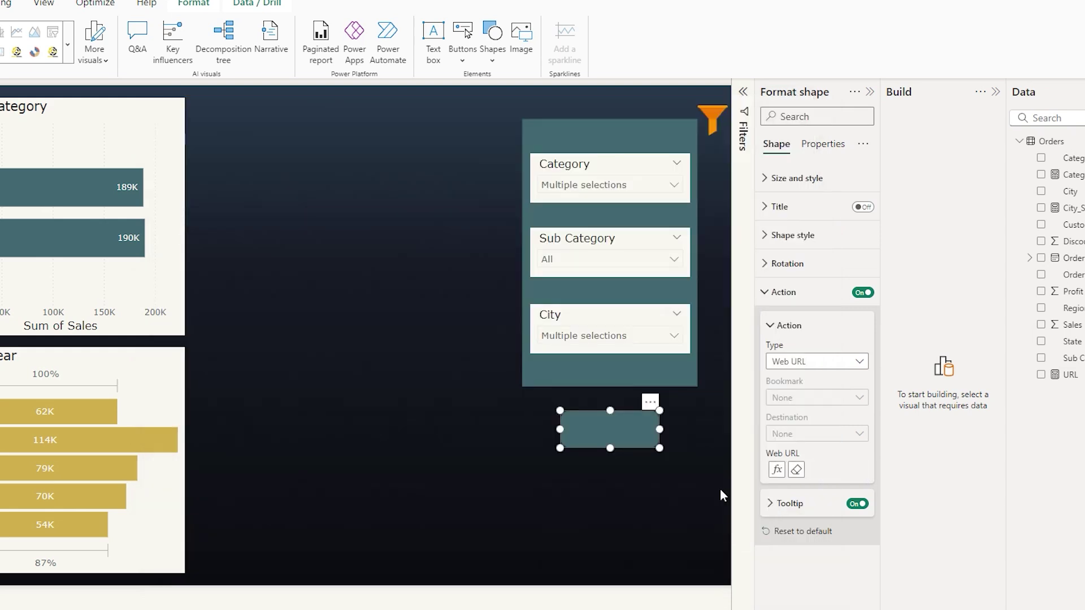
click(774, 242)
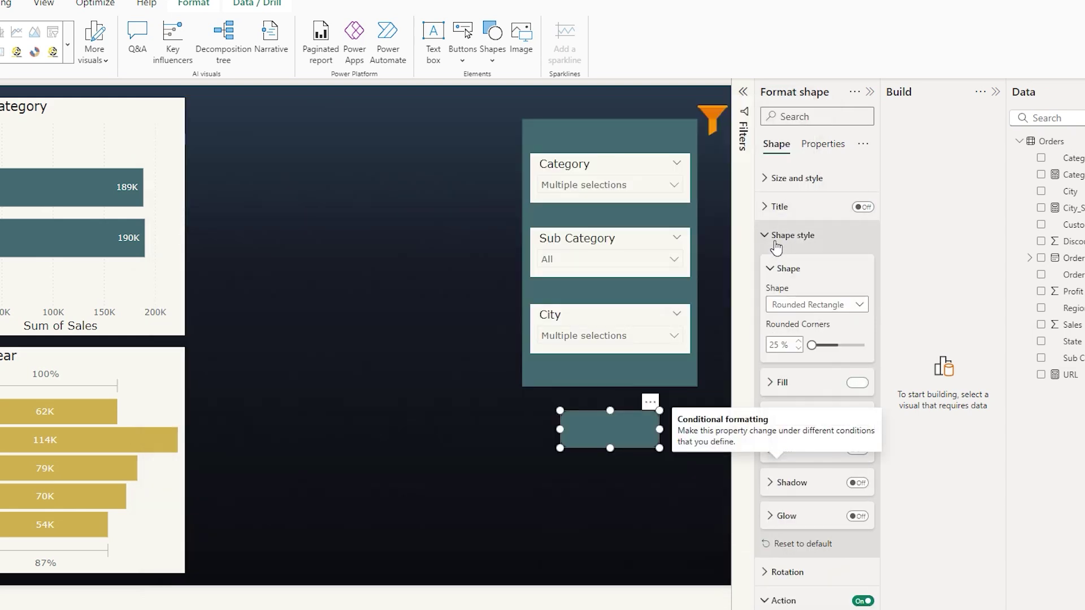
click(858, 383)
click(783, 382)
click(794, 422)
click(842, 467)
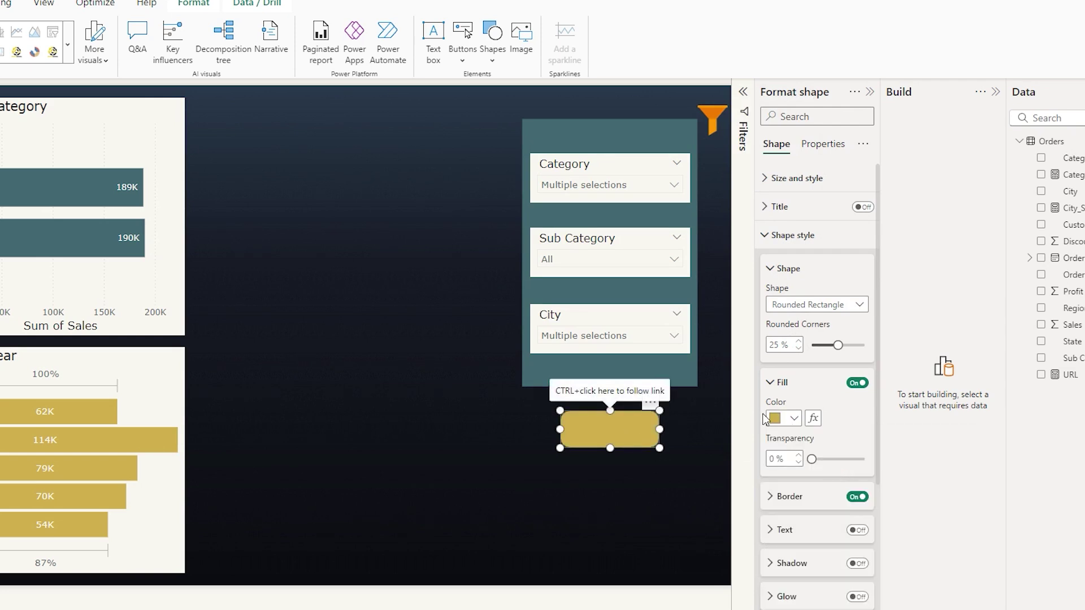
Label the shape 'Report' and follow its link to the filtered report.
click(857, 530)
click(786, 530)
click(808, 565)
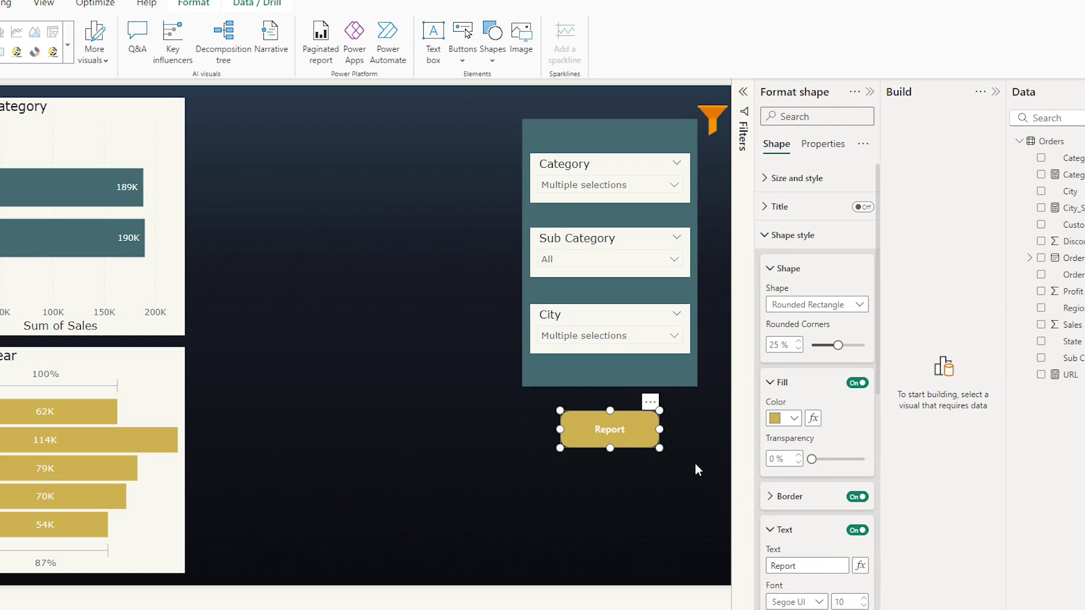
click(690, 445)
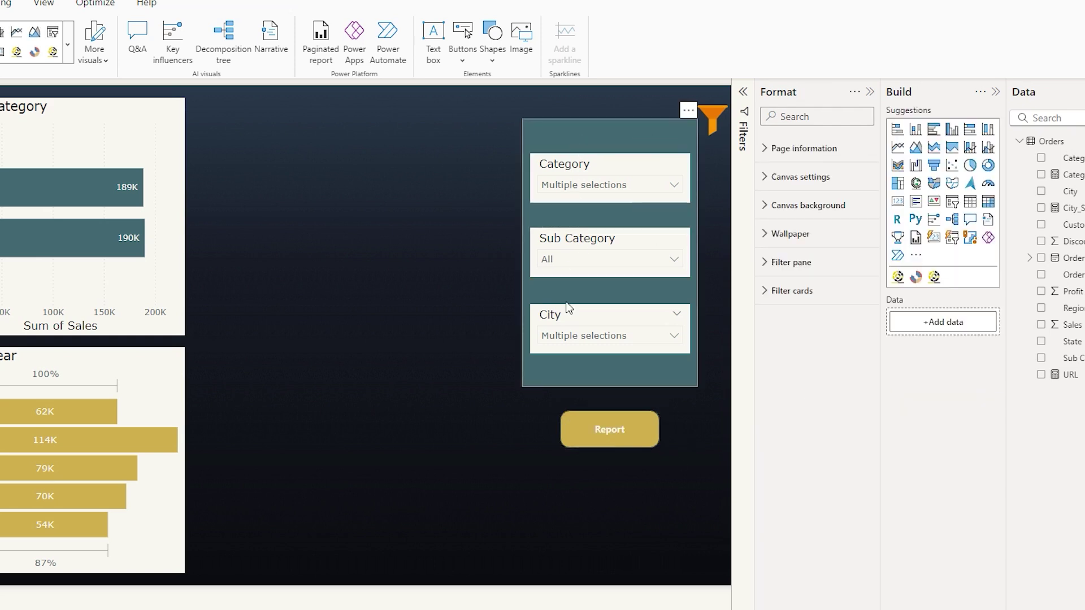
ctrl+click(630, 440)
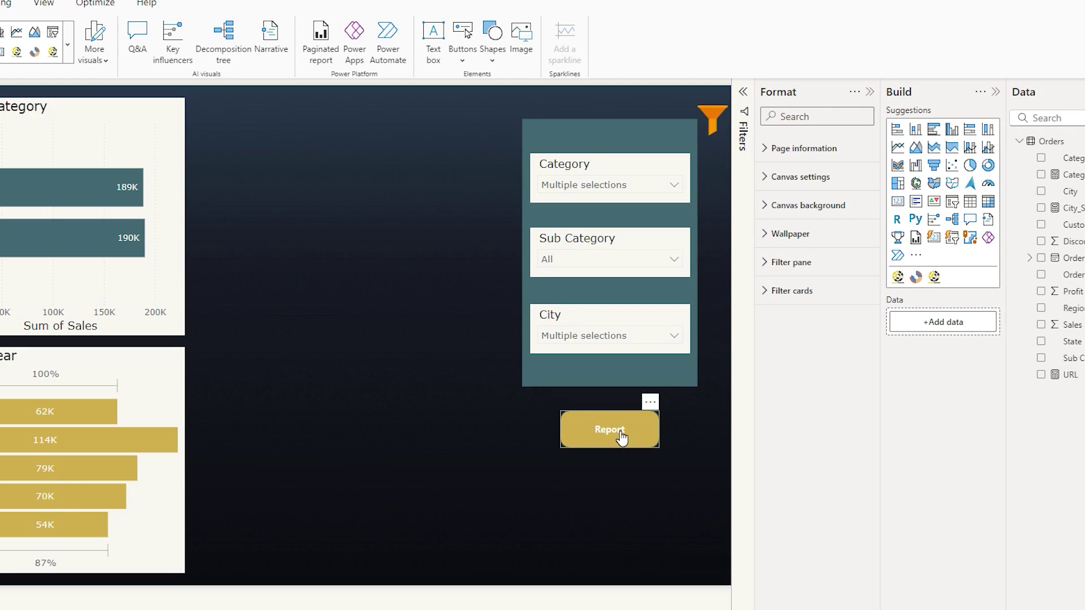